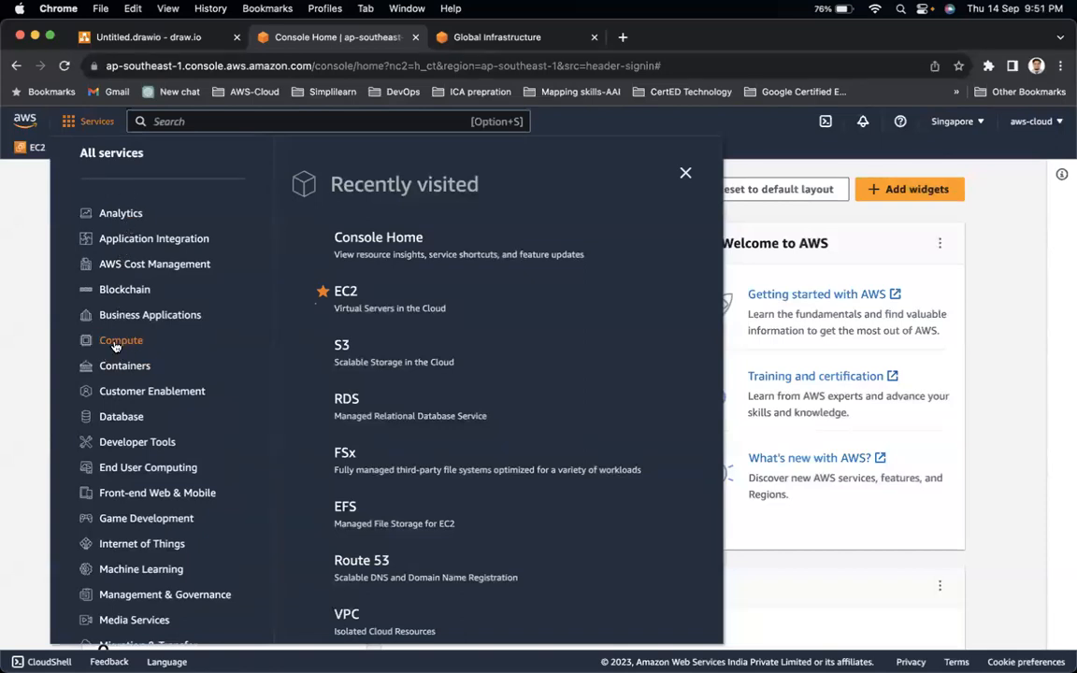
Open the EC2 service from the Compute category of all AWS services.
click(115, 343)
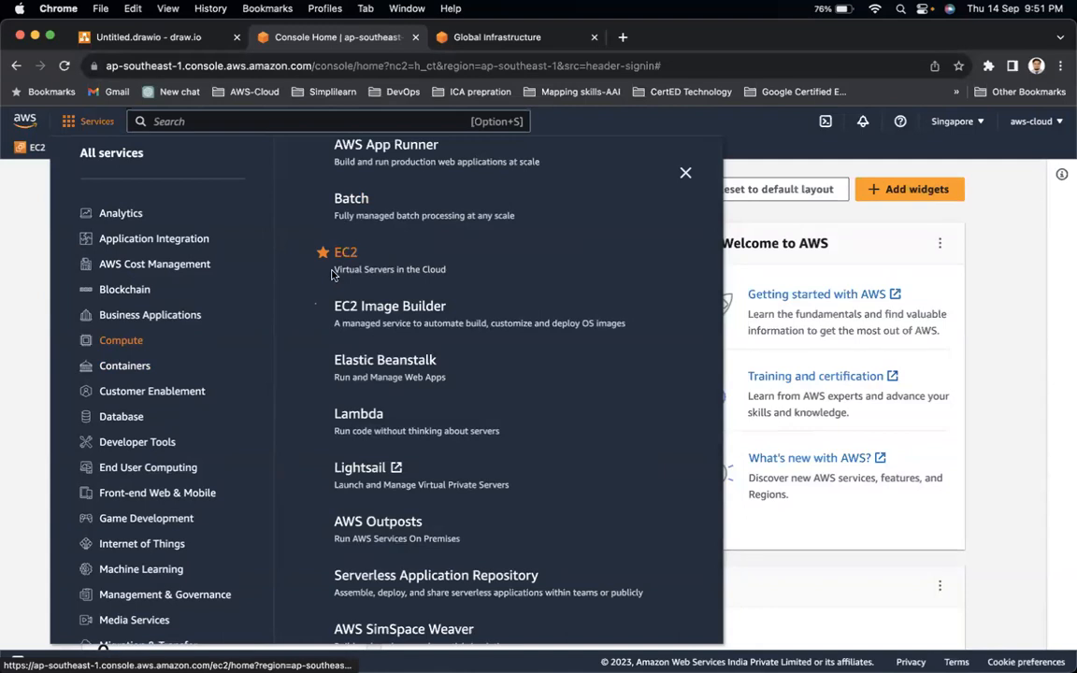
drag(338, 270, 449, 272)
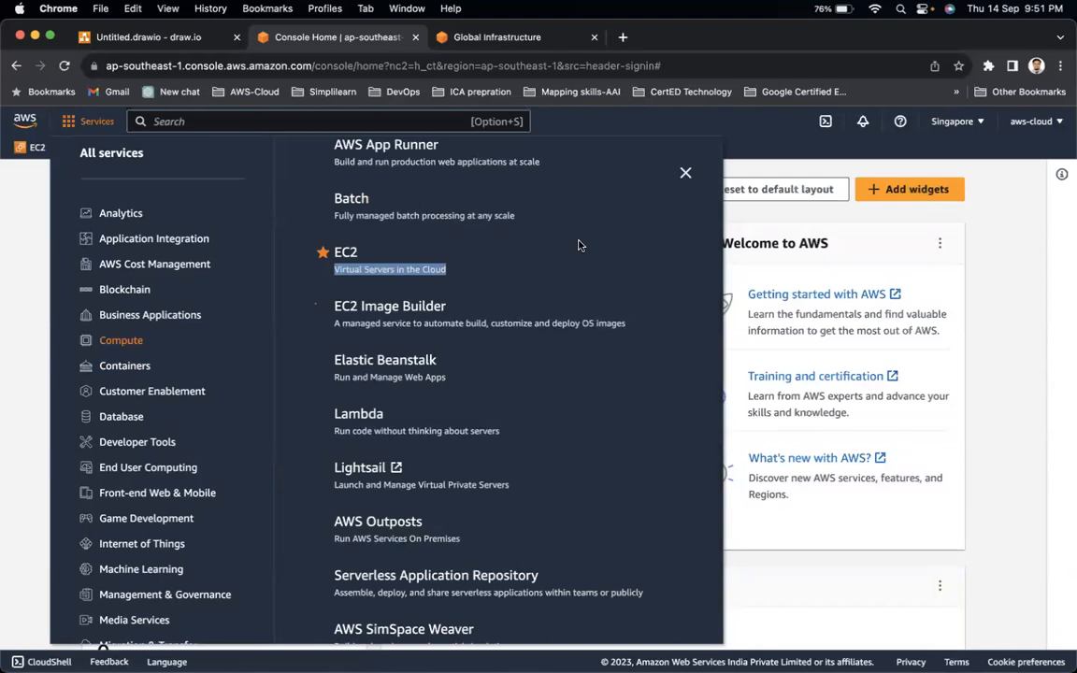
click(342, 254)
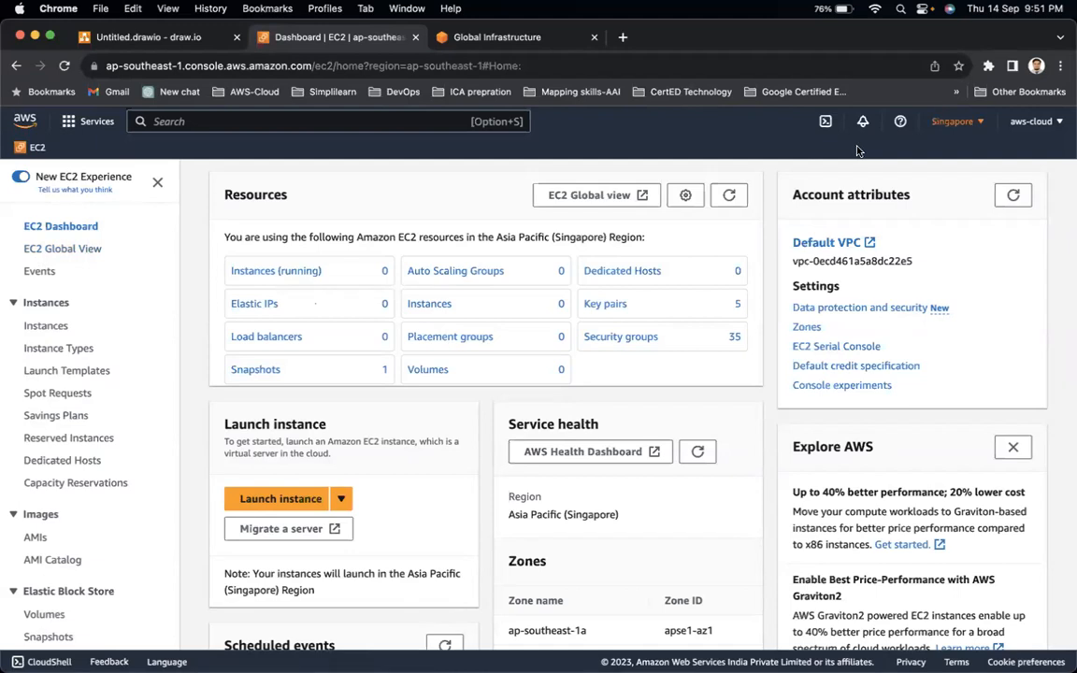
Open the EC2 Global View and examine the instance summary and the per-region instance counts, including Mumbai and N. Virginia.
click(56, 249)
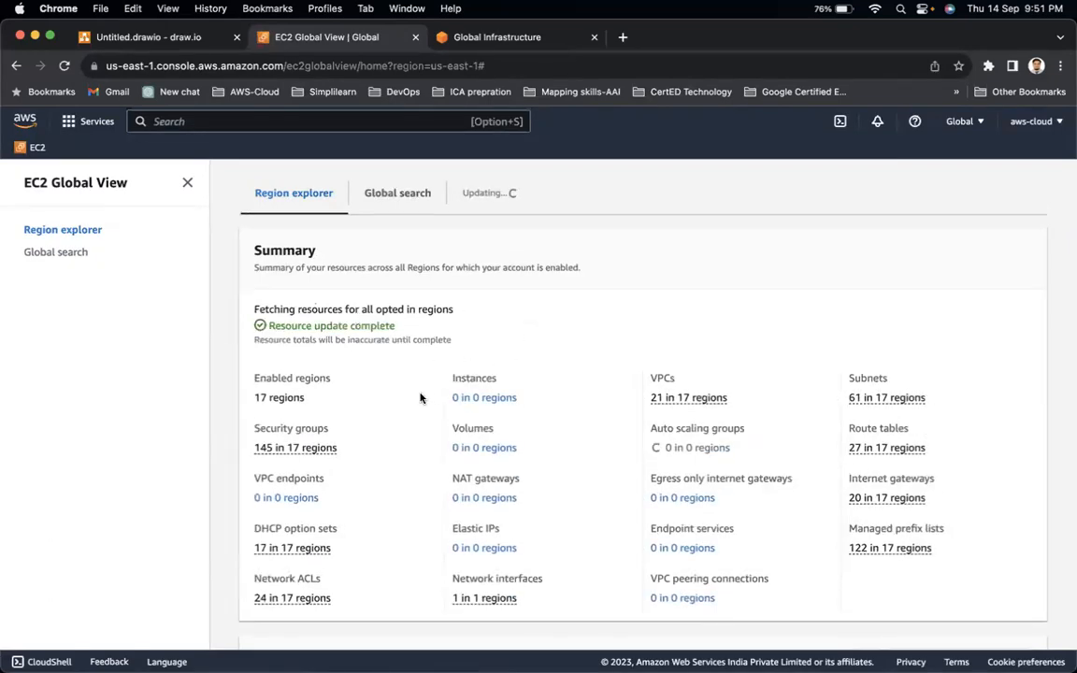
scroll(421, 399, down, 3)
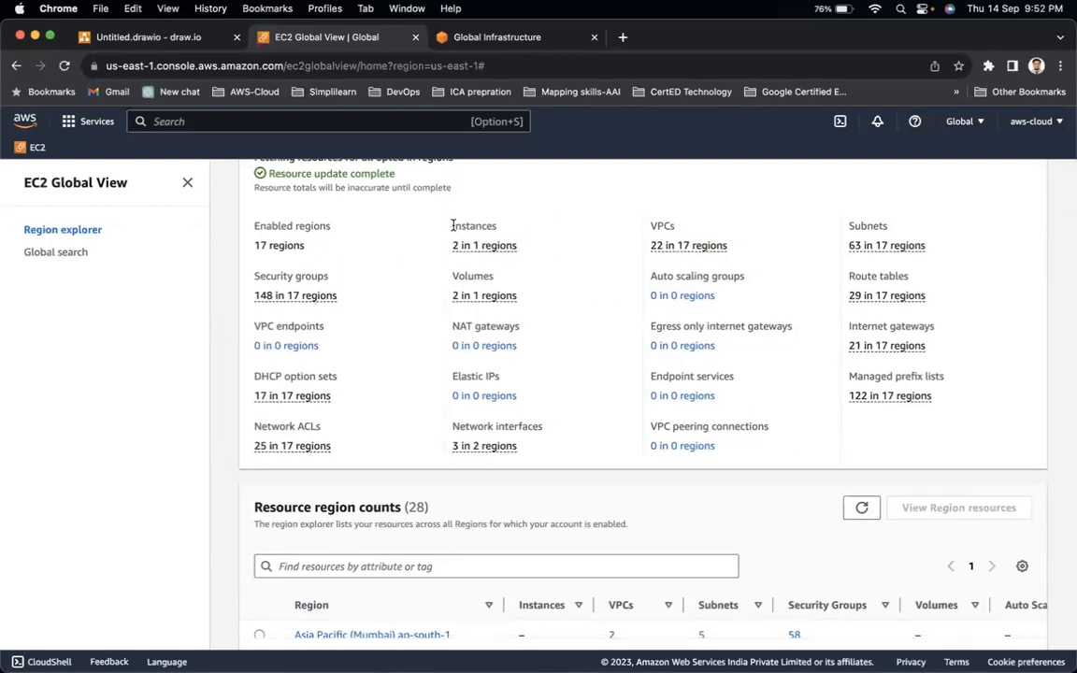
drag(453, 225, 497, 226)
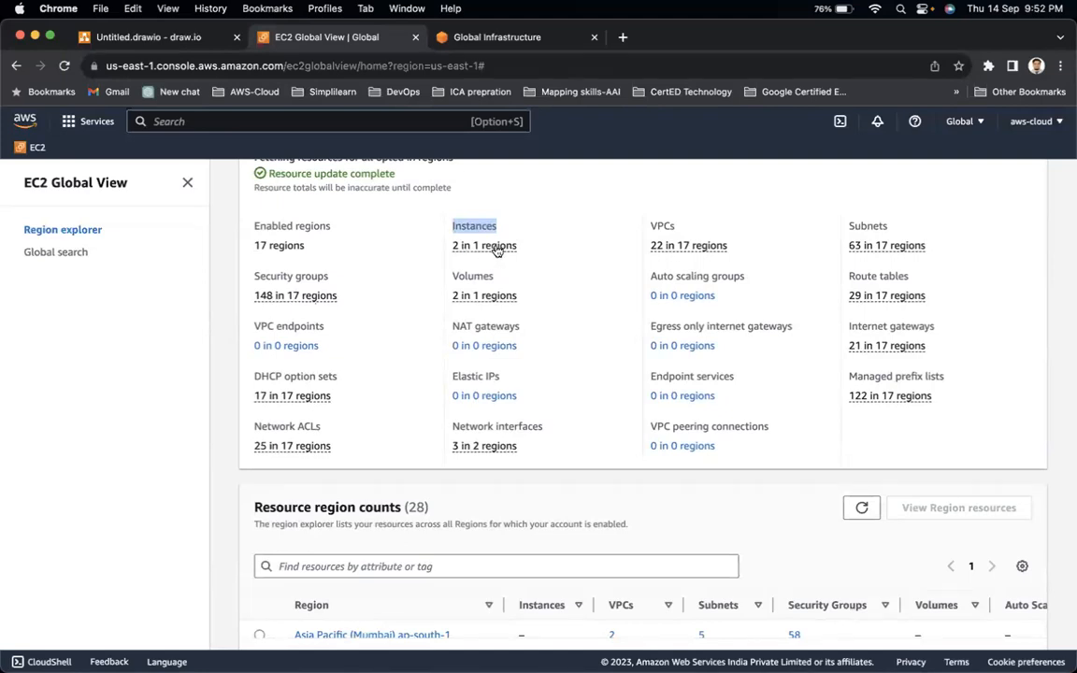
scroll(496, 260, down, 5)
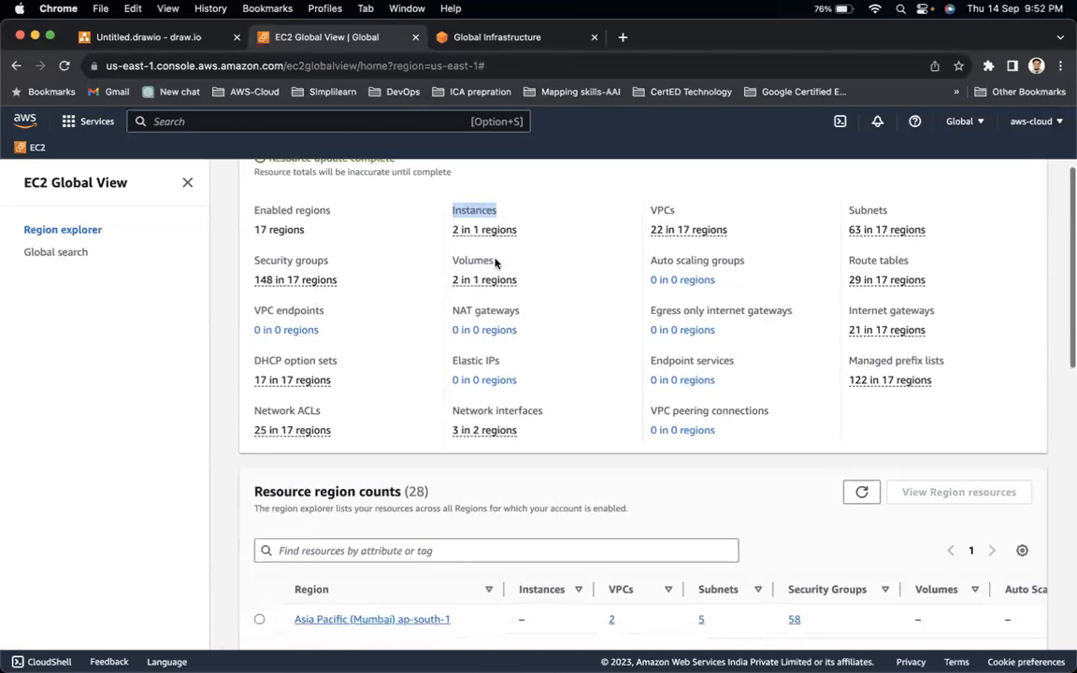
scroll(496, 262, down, 4)
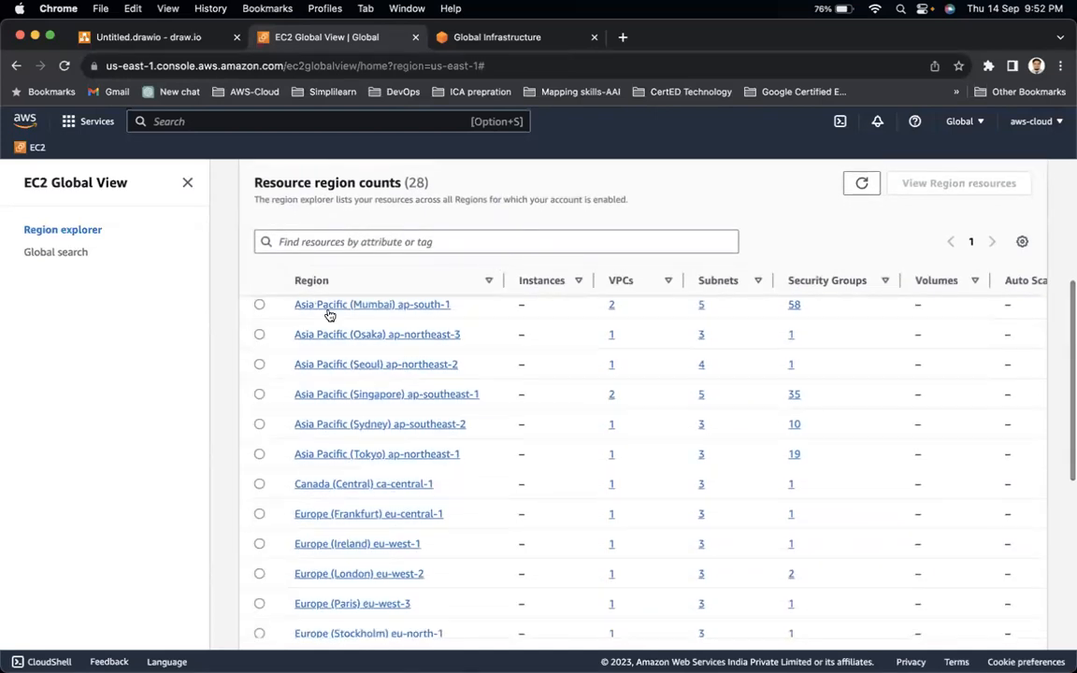
double_click(520, 305)
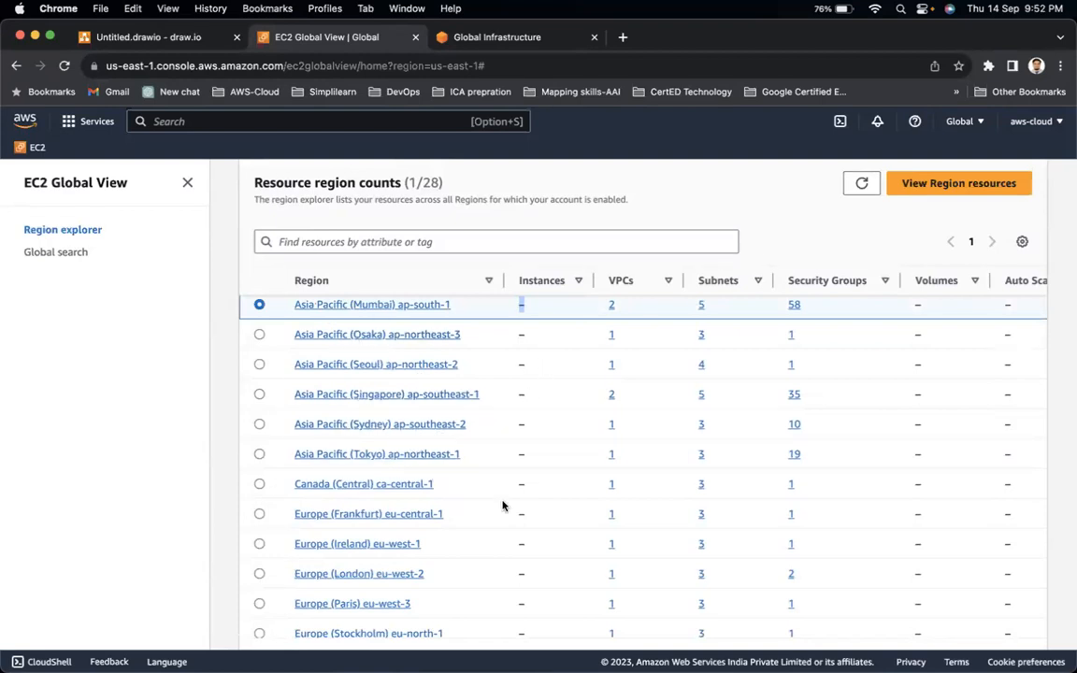
scroll(502, 505, down, 4)
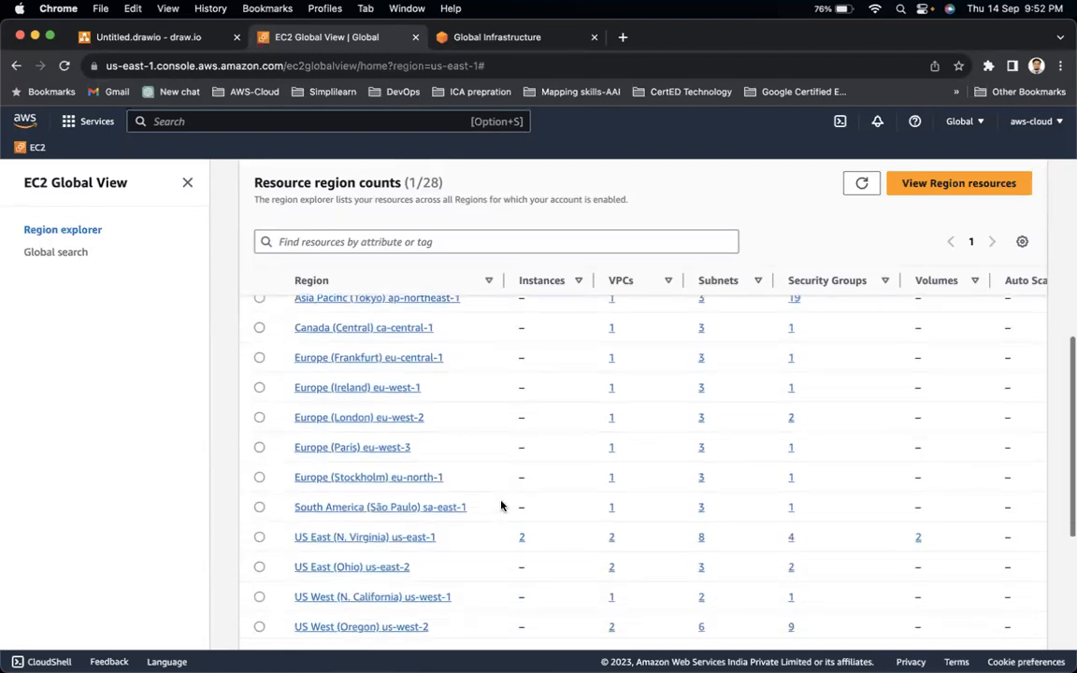
drag(446, 540, 273, 539)
drag(513, 538, 534, 541)
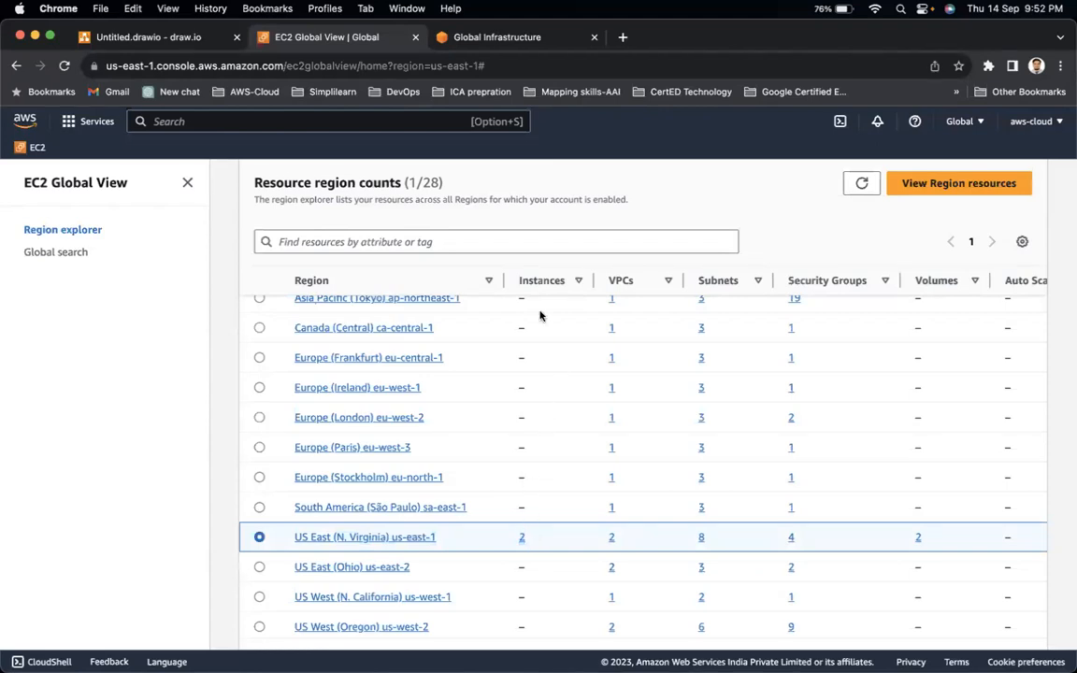
scroll(541, 394, up, 5)
scroll(539, 393, up, 5)
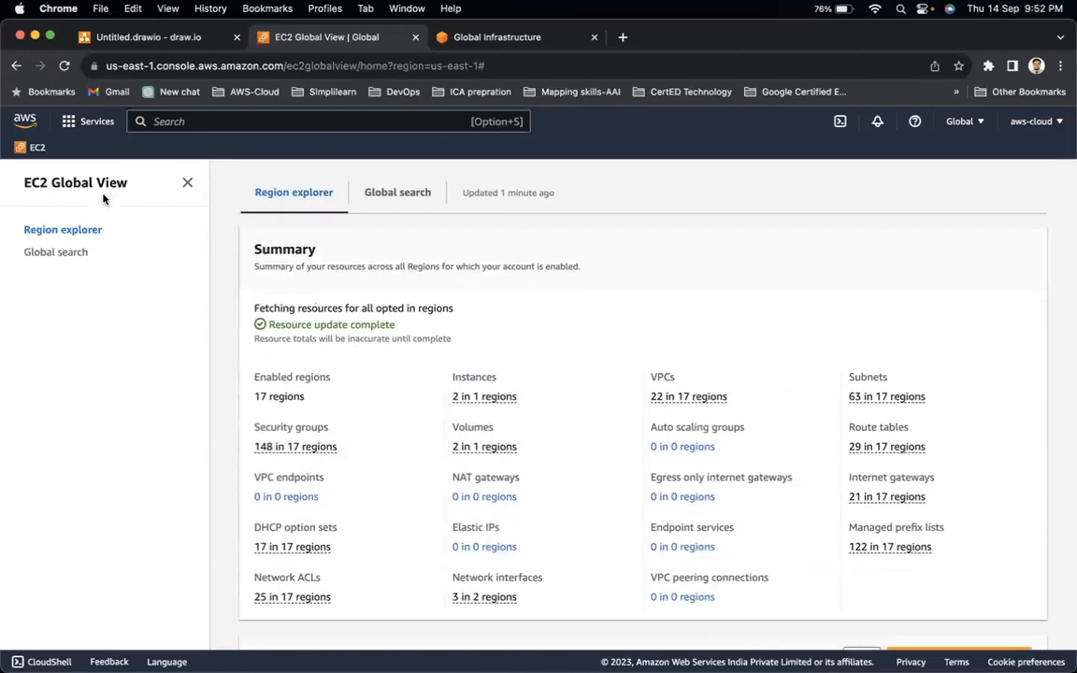
Return to the EC2 dashboard and open the list of instances for the Singapore region.
click(17, 66)
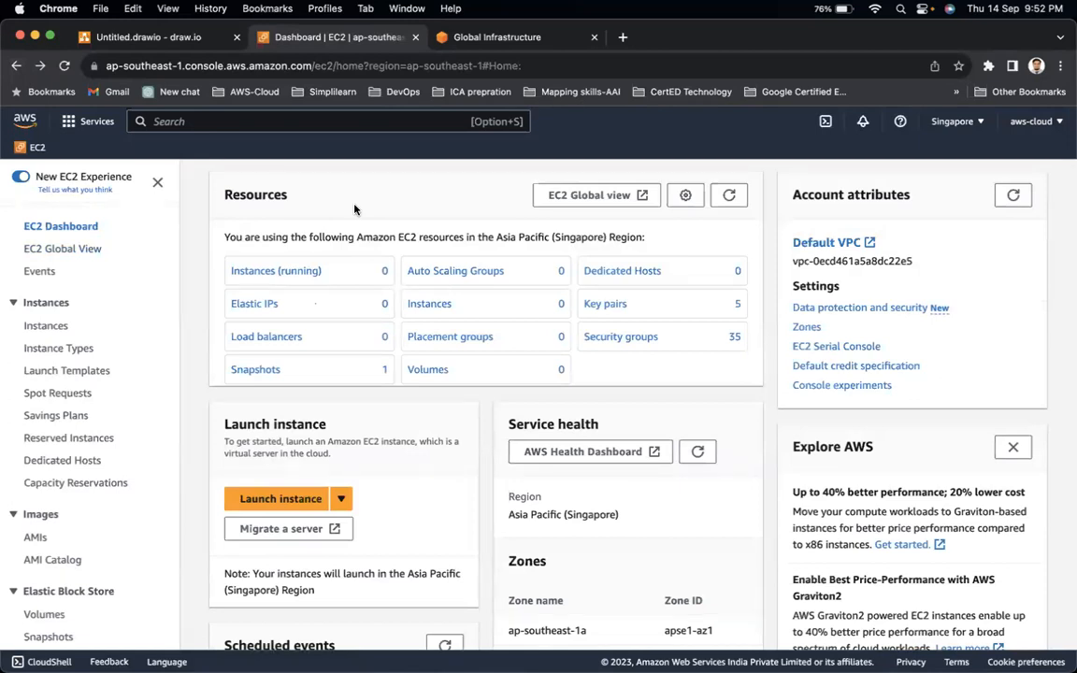
click(42, 331)
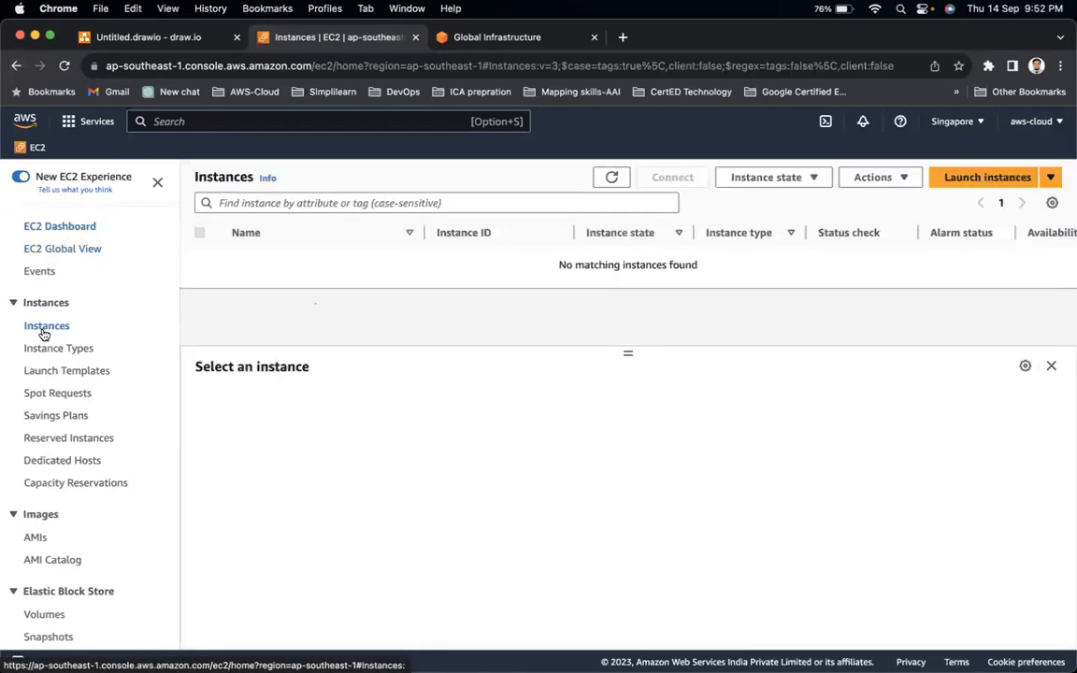
click(42, 333)
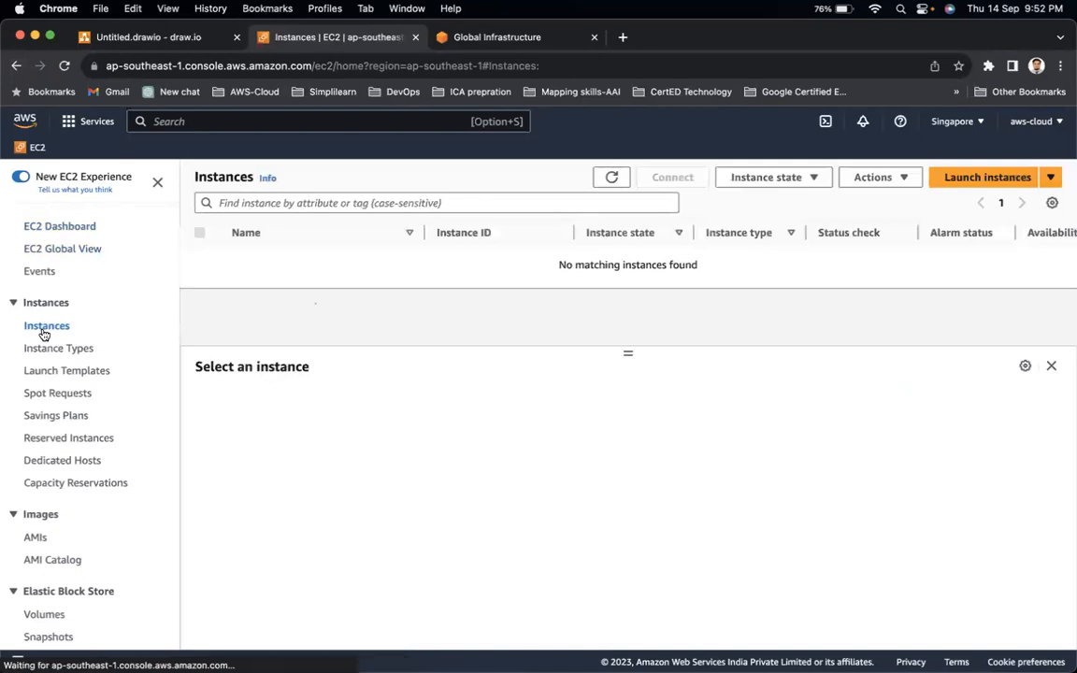
drag(595, 266, 666, 269)
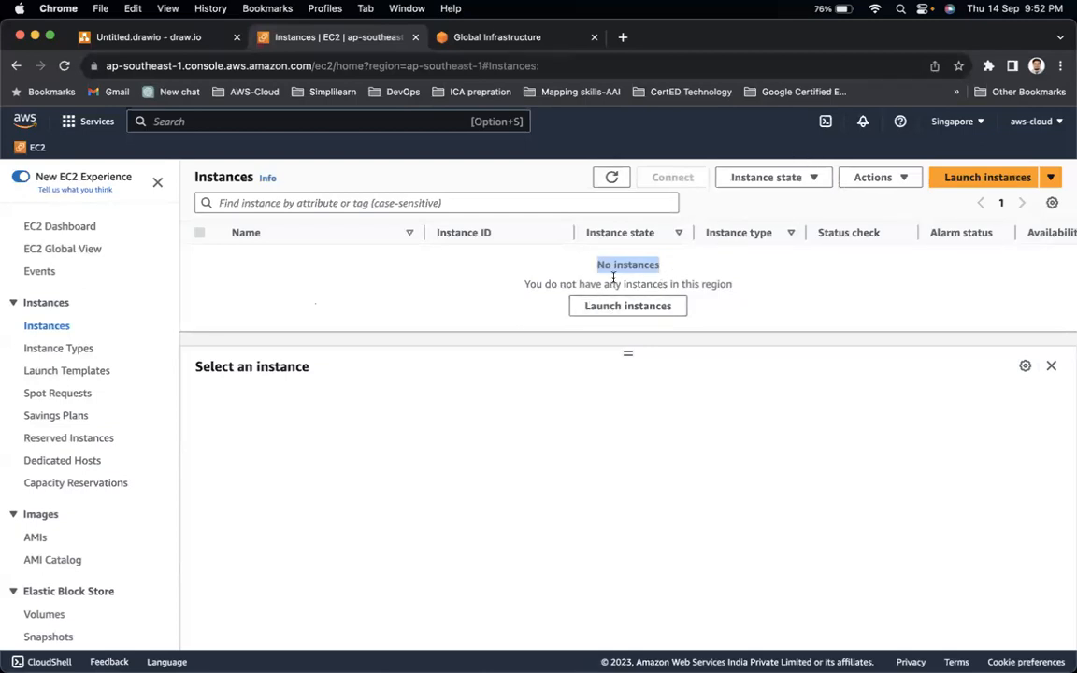
Start launching a new EC2 instance and name it Windows-Demo.
click(974, 180)
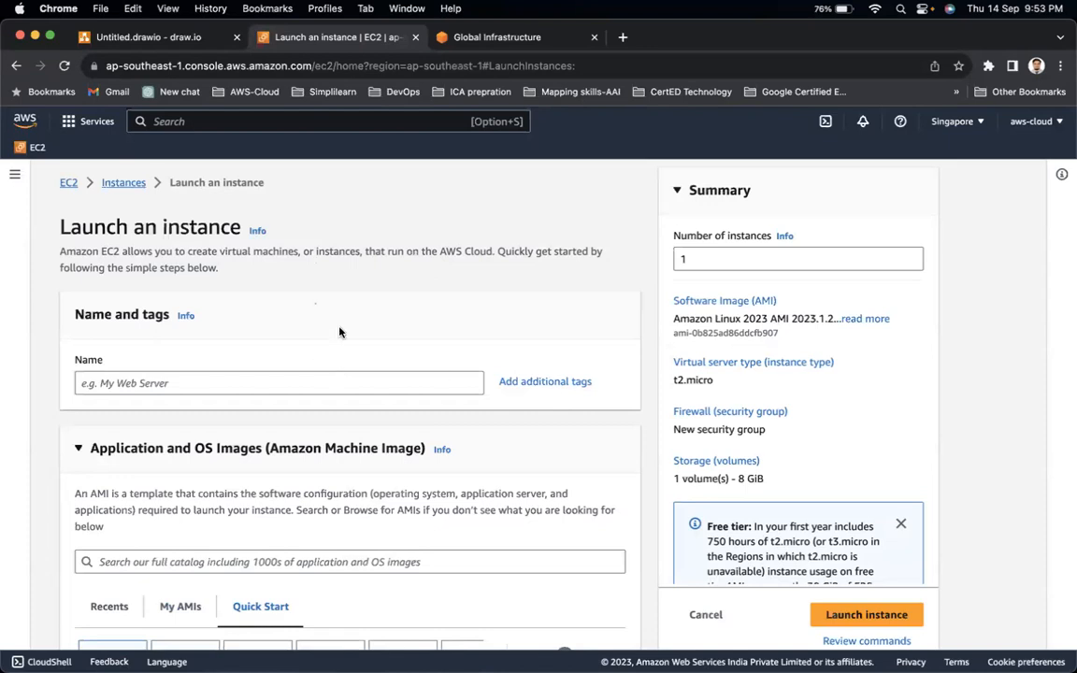
scroll(339, 331, down, 1)
scroll(339, 332, down, 2)
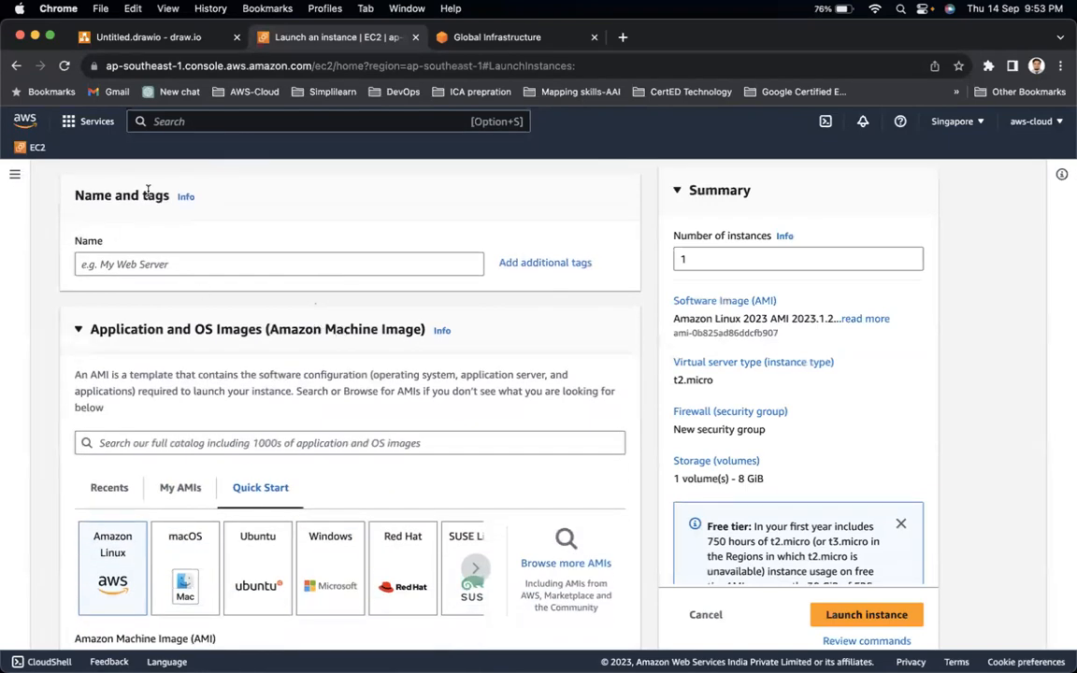
click(140, 265)
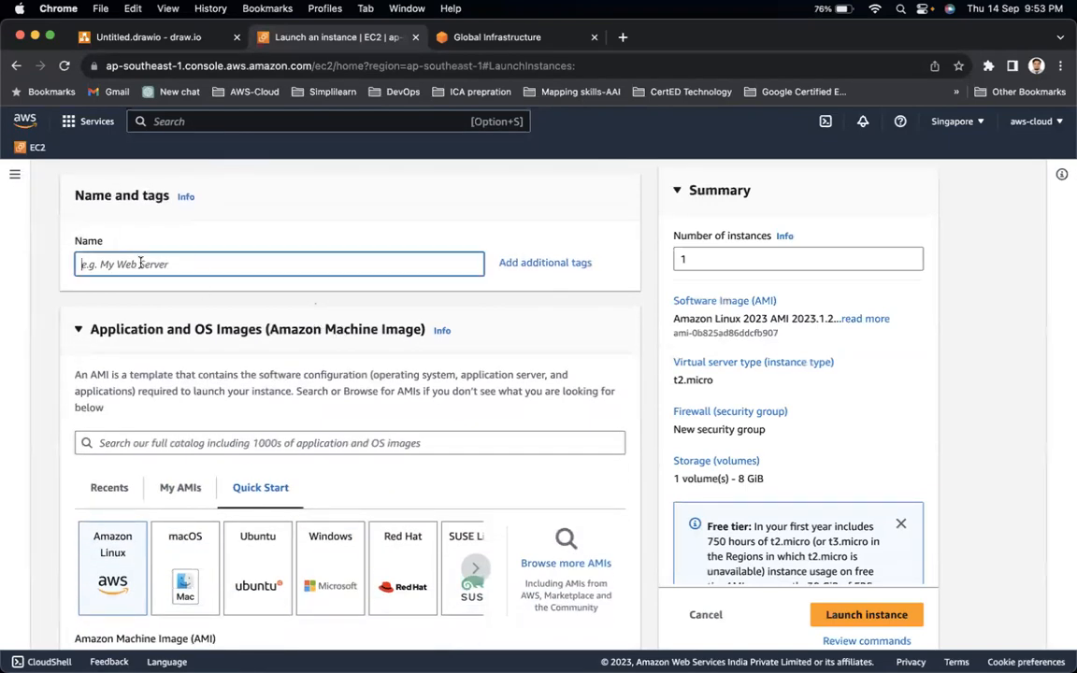
text(Window)
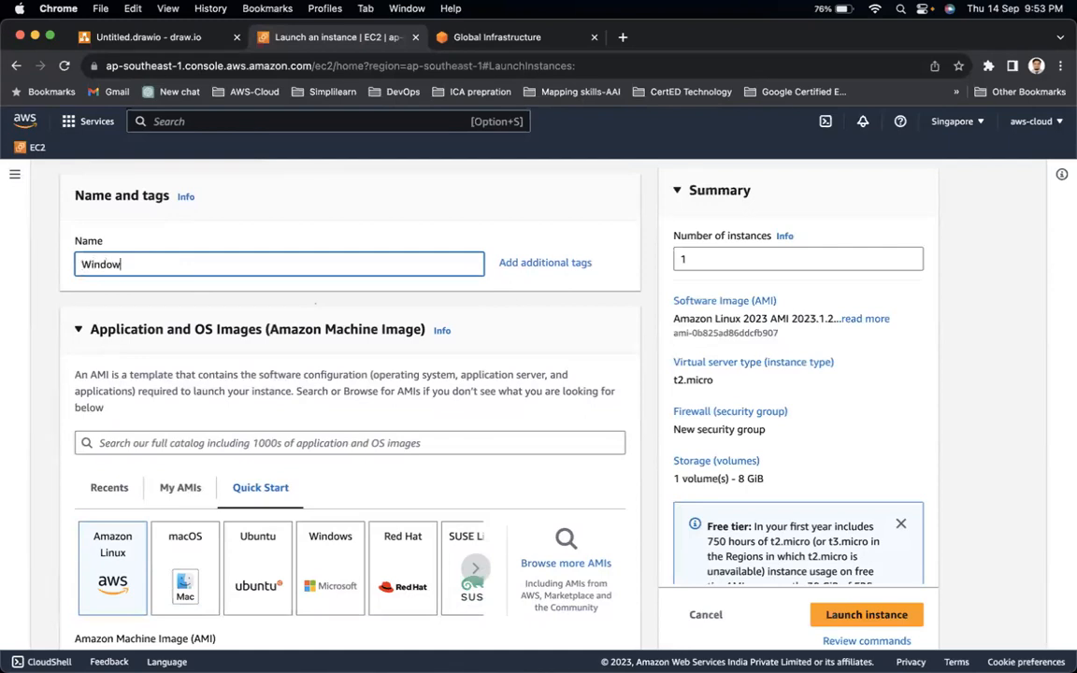
text(s-test)
key(BackSpace)
text(Demo)
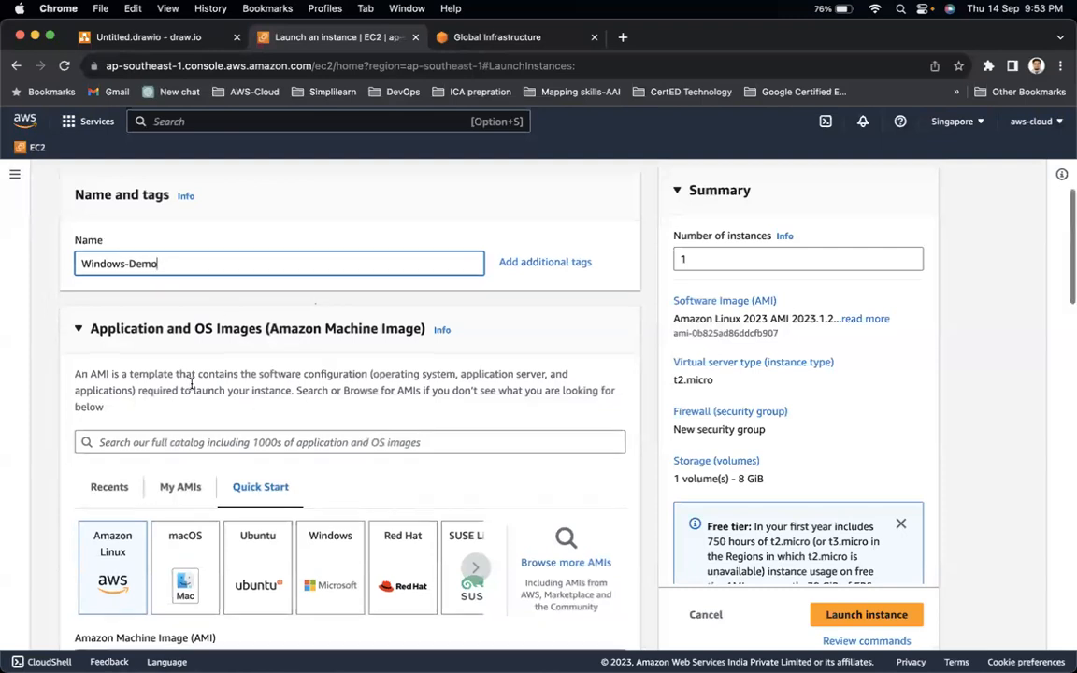
Browse the full AMI catalog and examine the free tier and verified provider labels of the Amazon Linux 2023 and Amazon Linux 2 images.
scroll(191, 383, down, 2)
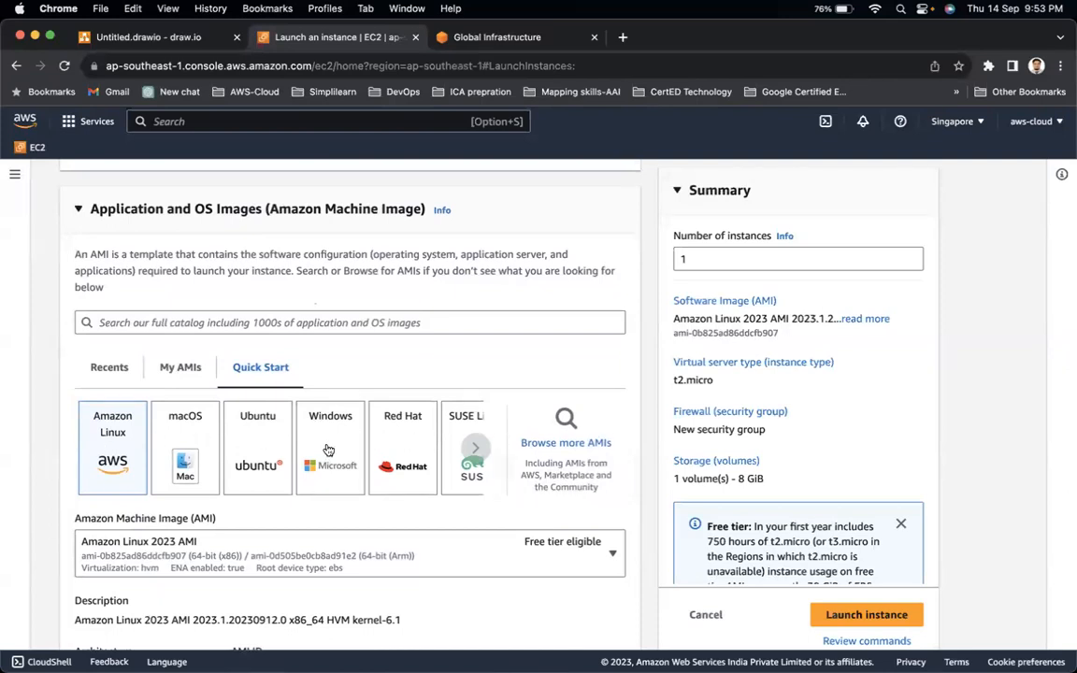
click(568, 446)
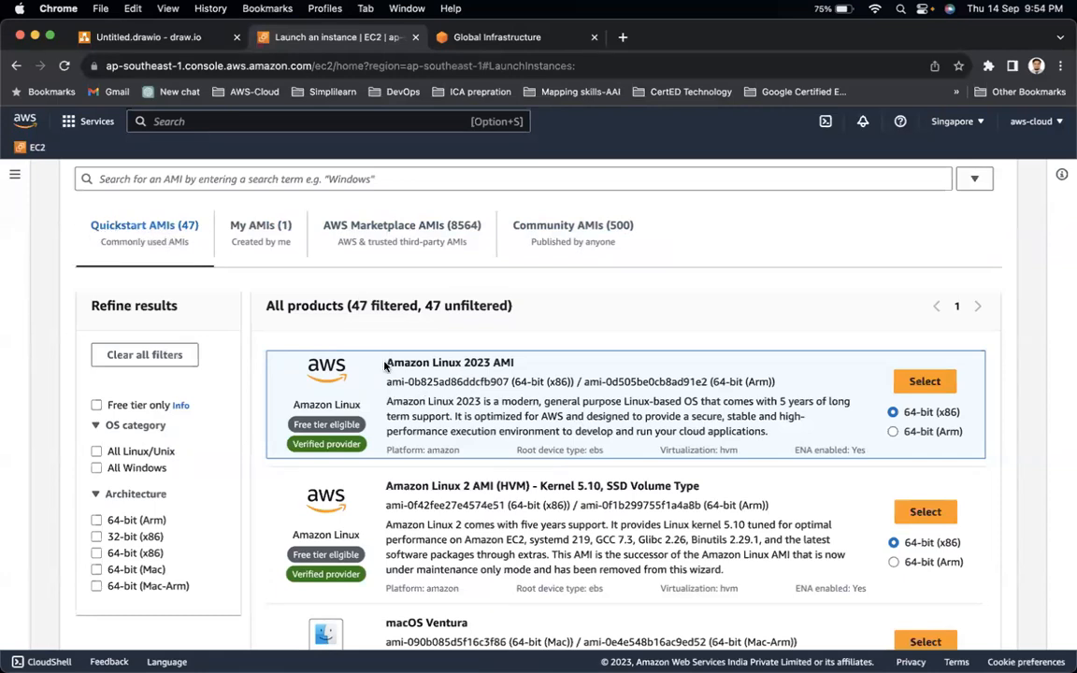
drag(386, 364, 520, 366)
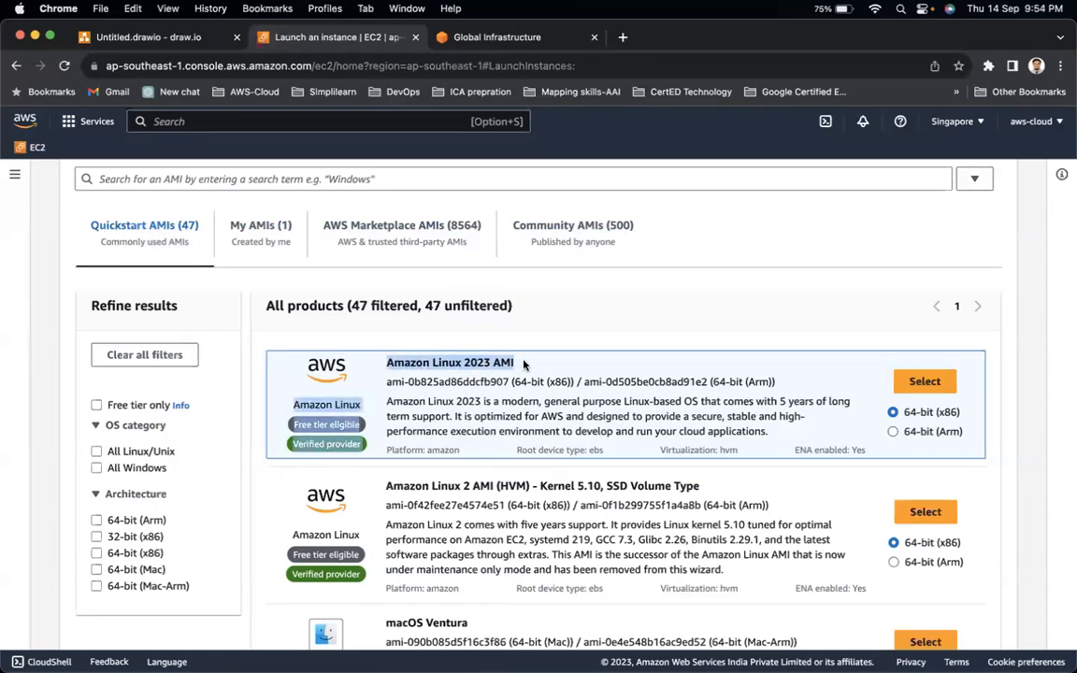
click(348, 402)
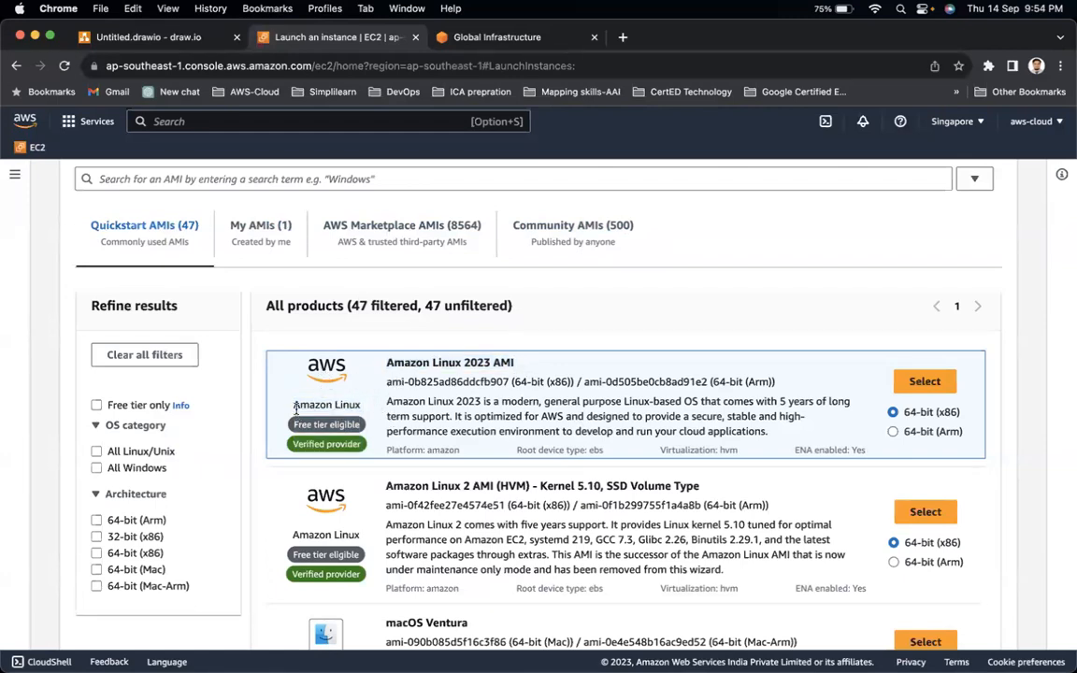
drag(292, 428, 365, 427)
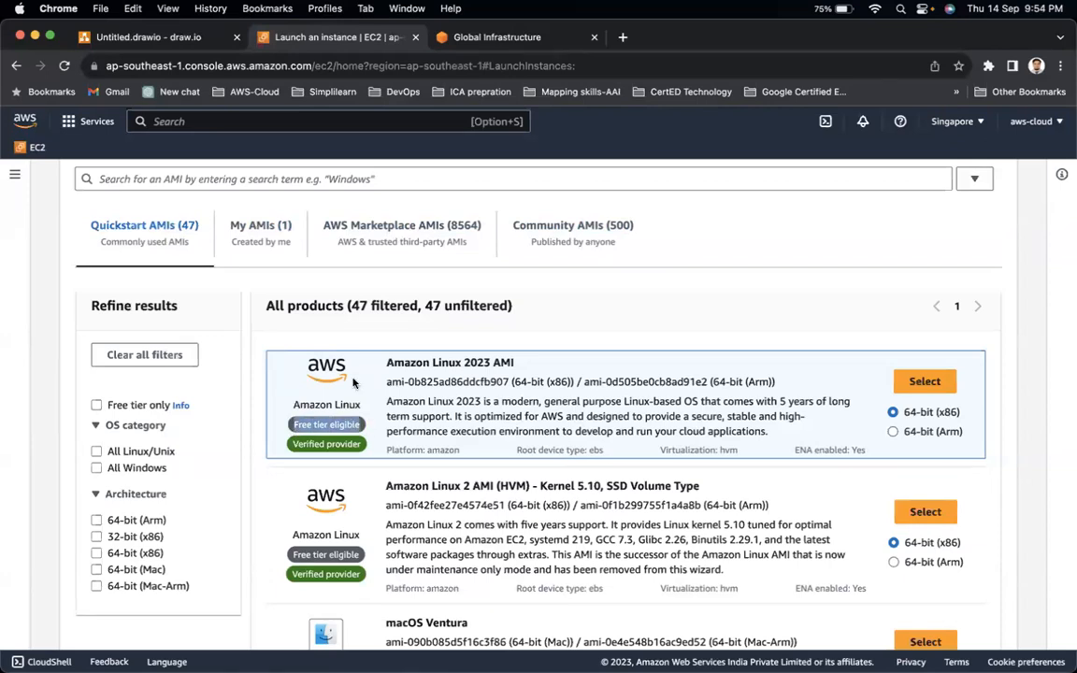
drag(386, 363, 532, 366)
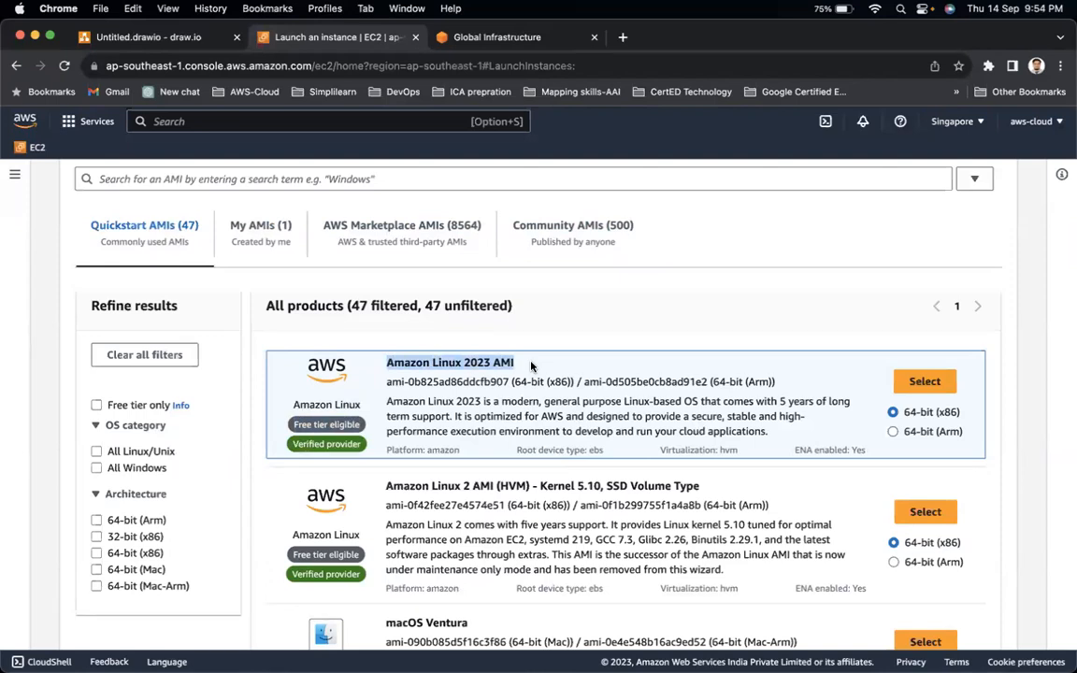
click(305, 445)
drag(305, 445, 371, 447)
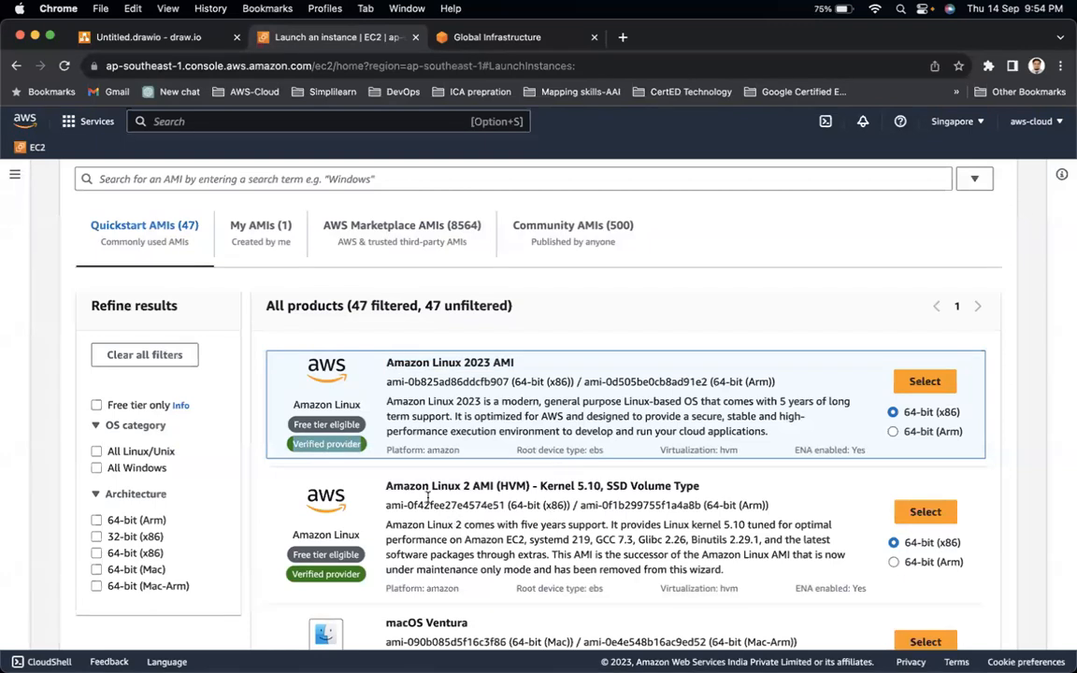
drag(432, 486, 503, 487)
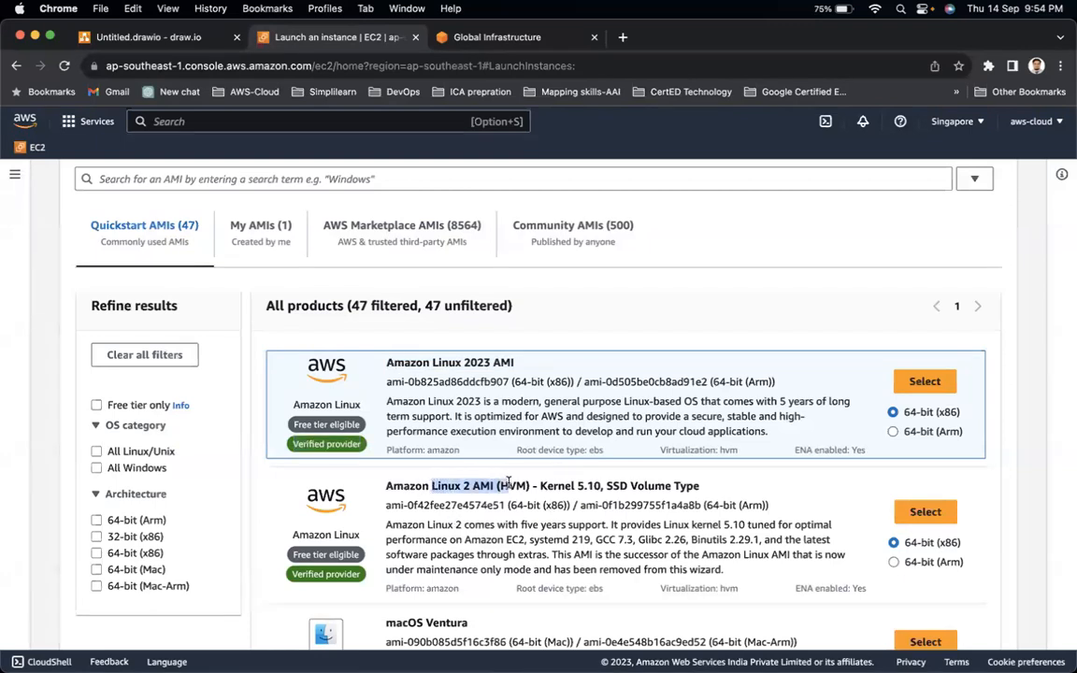
click(296, 554)
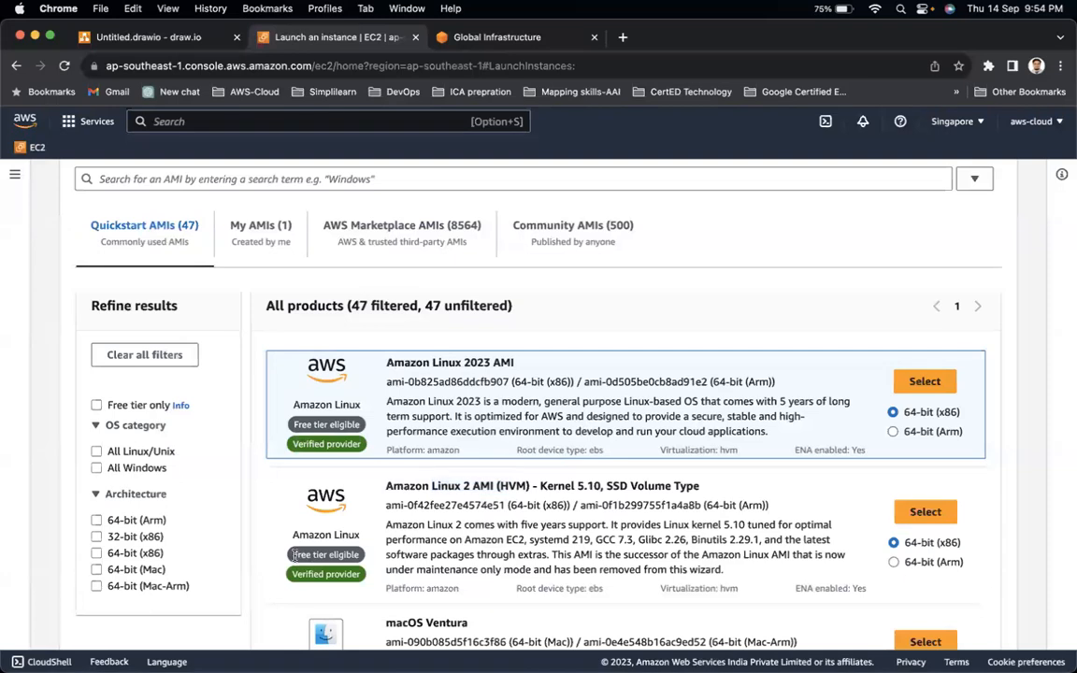
Examine the macOS Ventura image among the quickstart AMIs and compare its labels with the Amazon Linux images.
scroll(334, 588, down, 5)
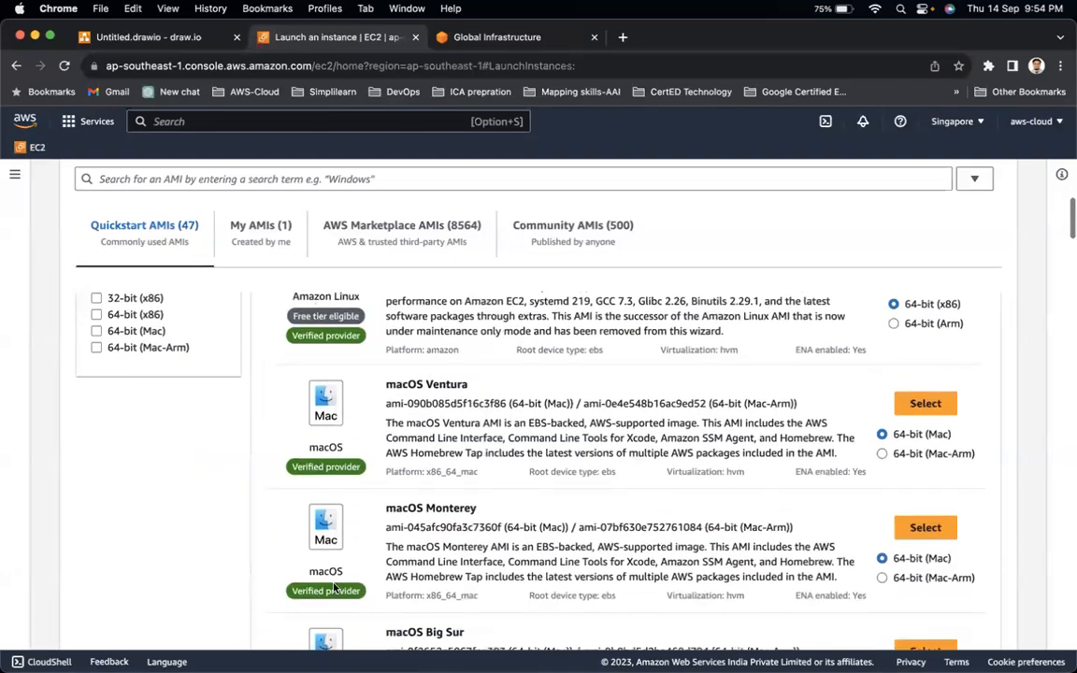
drag(384, 361, 472, 361)
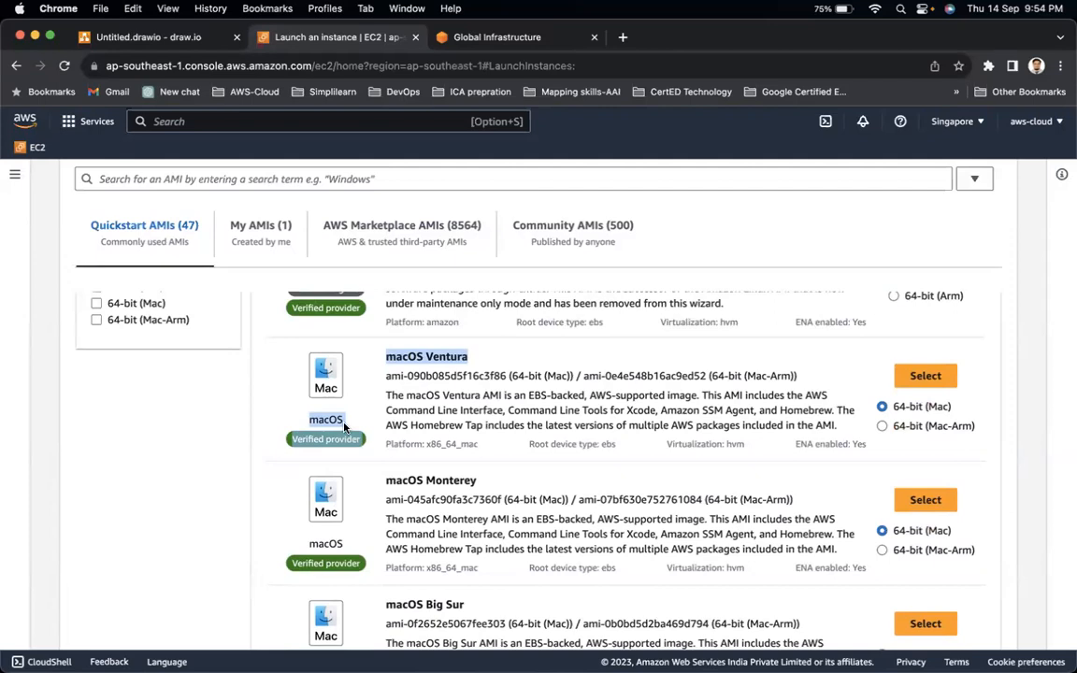
scroll(344, 426, up, 10)
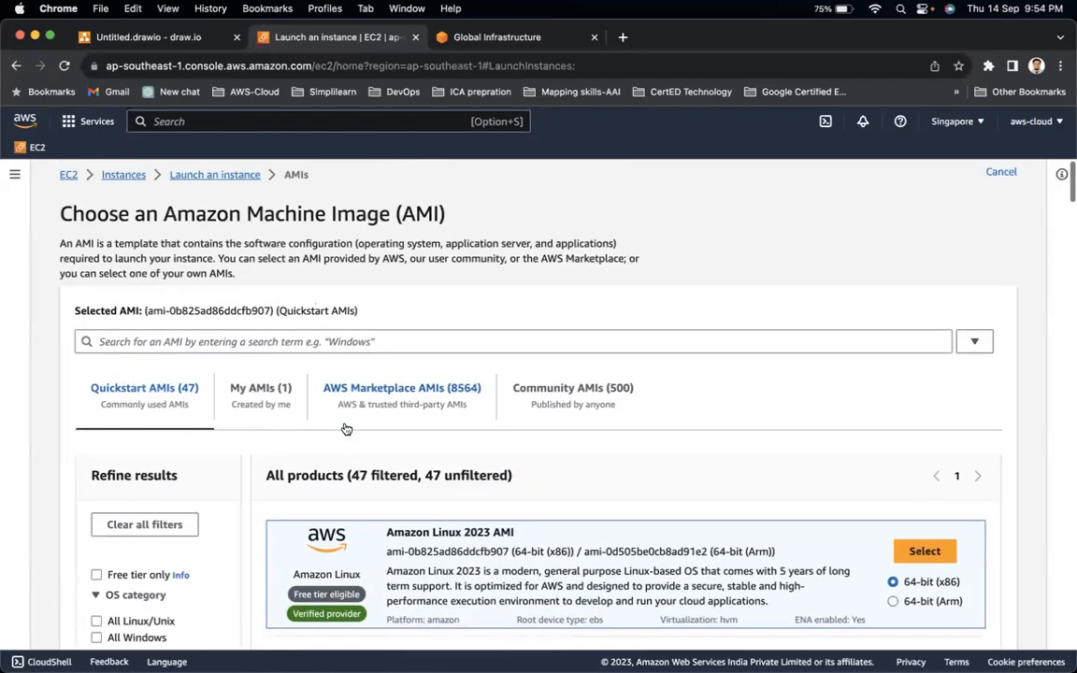
scroll(370, 508, down, 4)
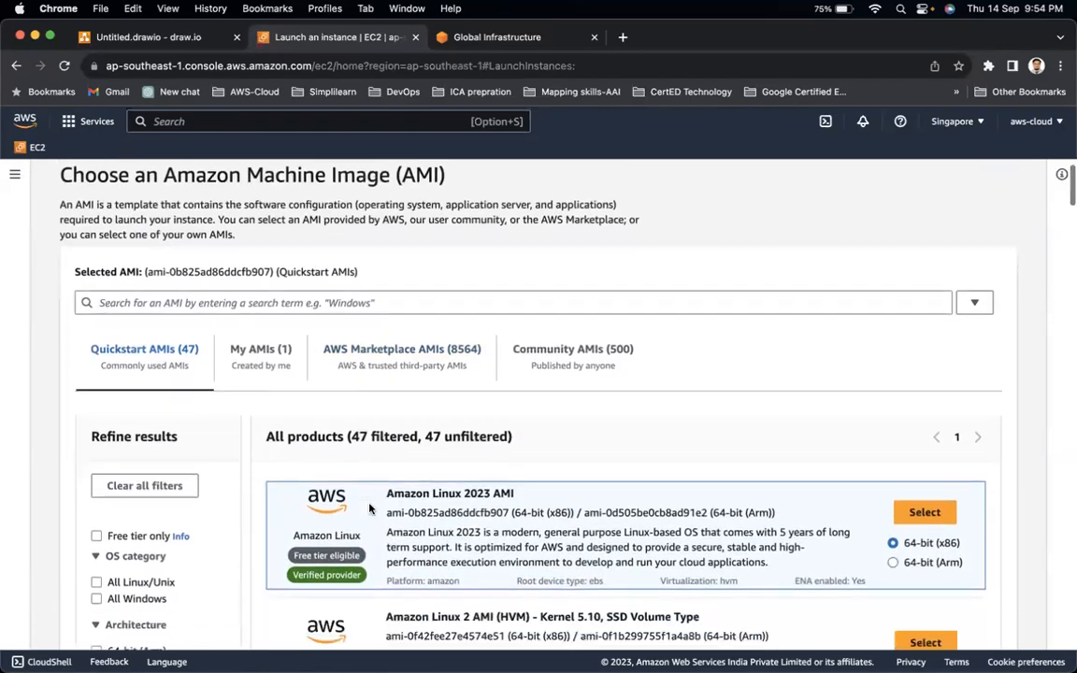
scroll(370, 509, down, 2)
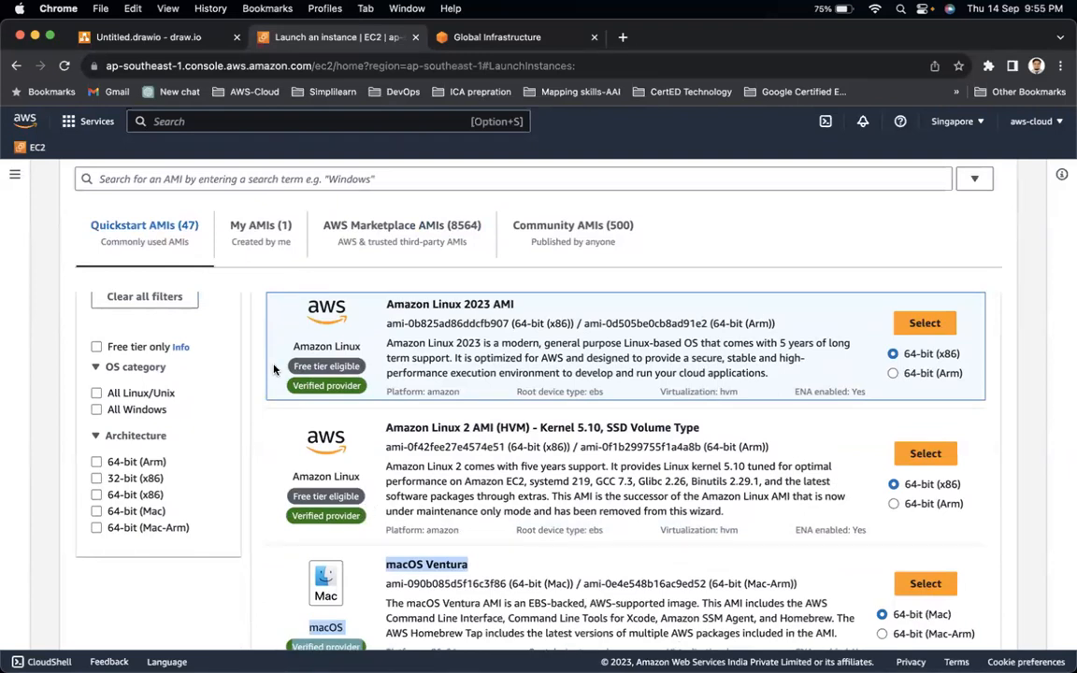
Examine the free tier eligible and verified provider labels on the Amazon Linux 2023 AMI once more.
drag(294, 366, 363, 389)
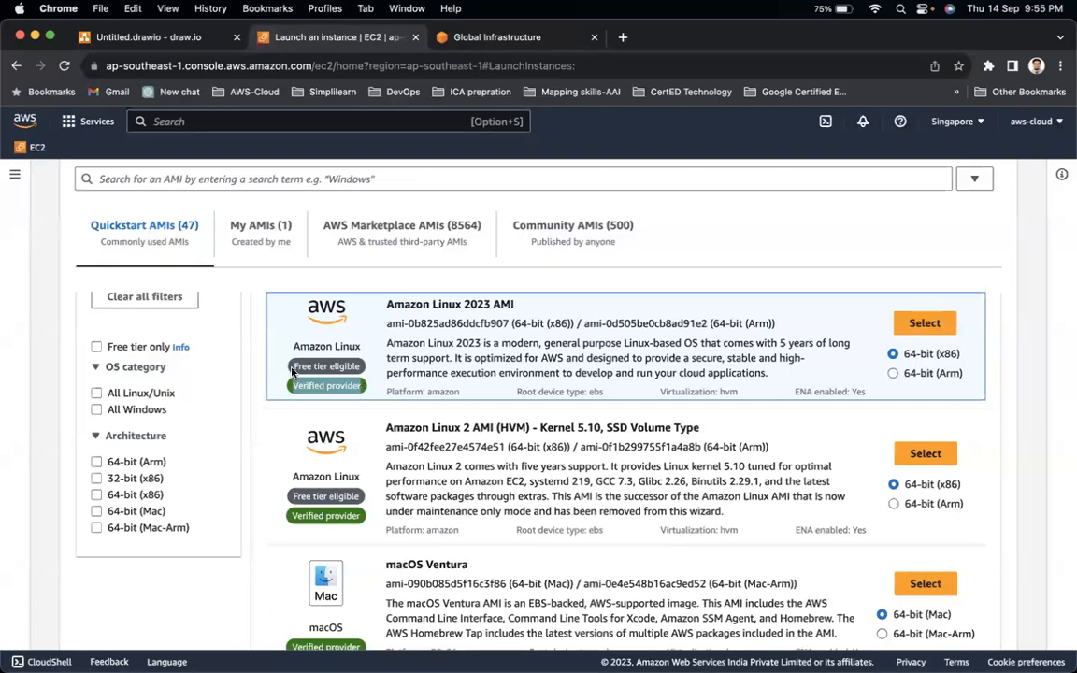
drag(291, 371, 364, 372)
drag(292, 387, 357, 388)
Filter the quickstart AMIs to free tier only and to all Windows images.
scroll(136, 360, up, 1)
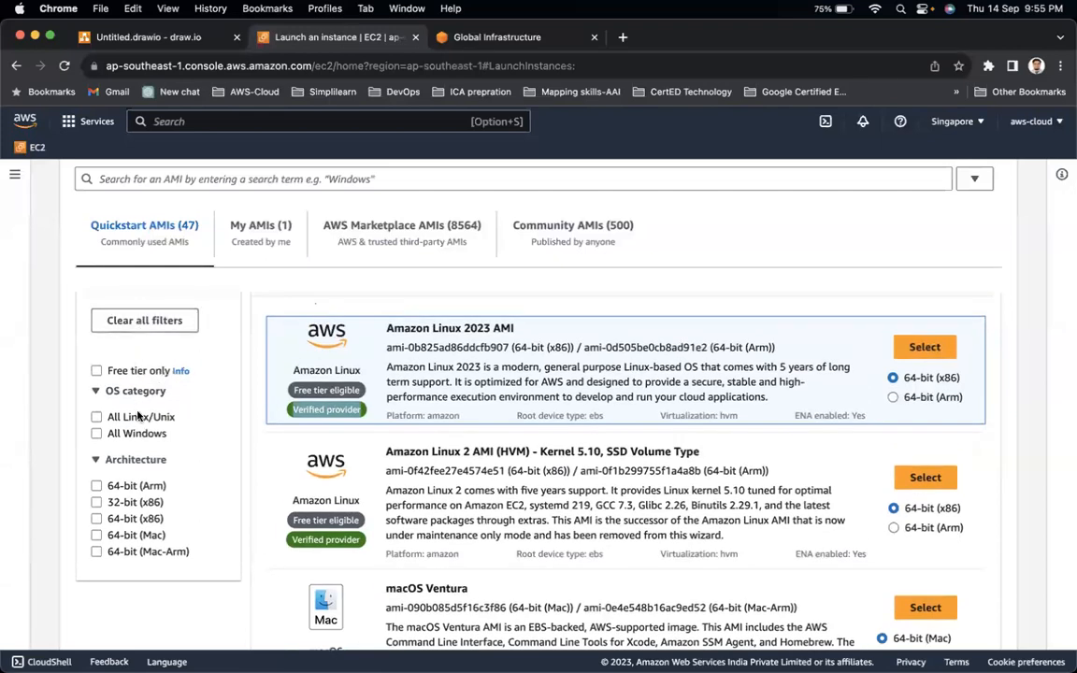
click(96, 371)
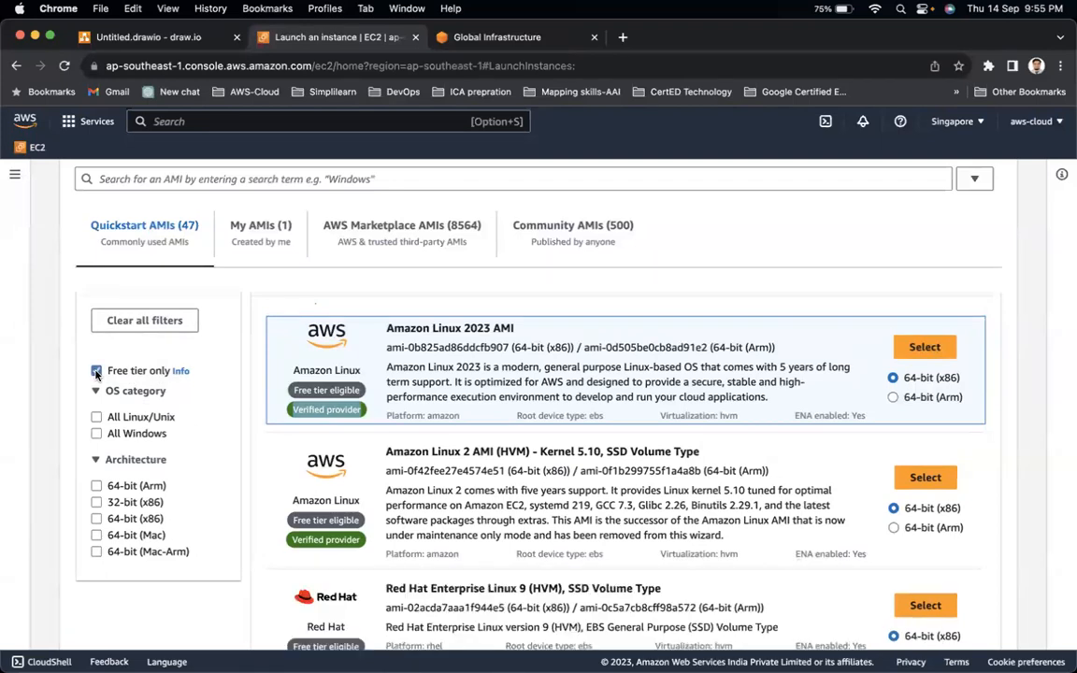
click(96, 434)
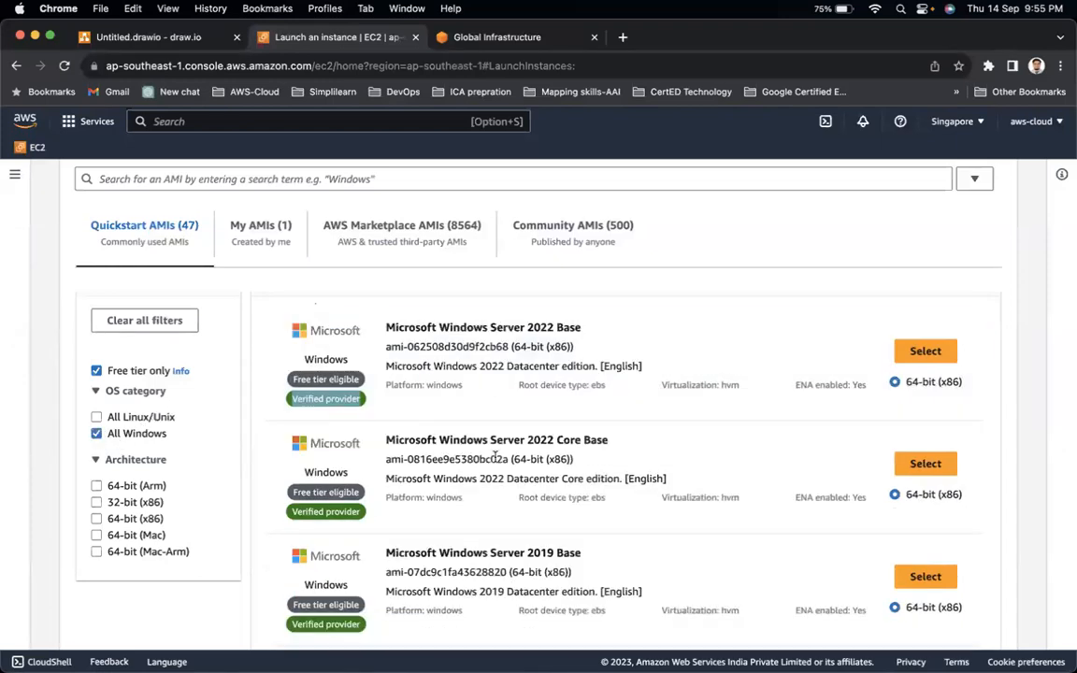
Look through the filtered Windows Server AMIs and check their free tier eligible labels.
scroll(495, 457, down, 5)
scroll(495, 457, down, 2)
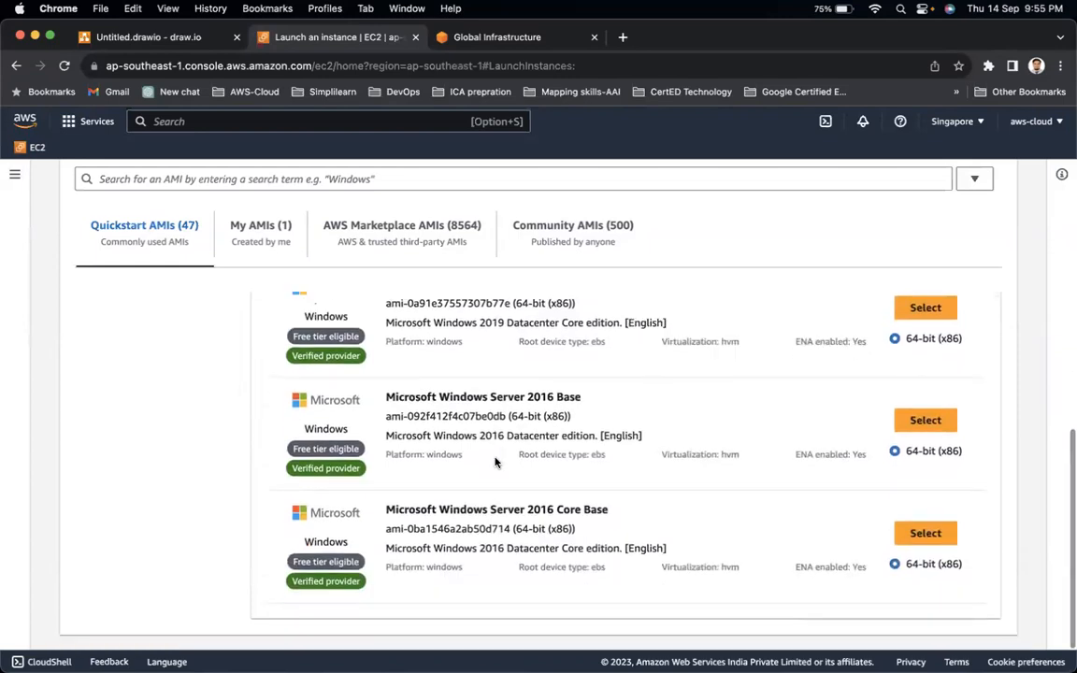
scroll(495, 459, up, 7)
scroll(496, 462, up, 2)
scroll(496, 461, down, 5)
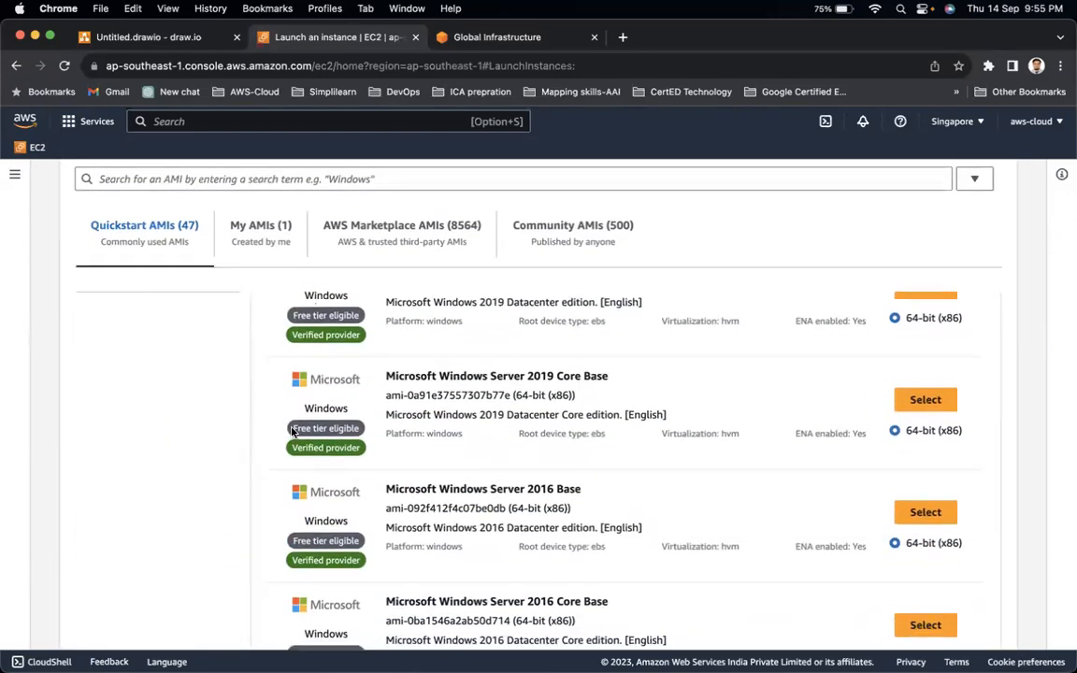
drag(284, 428, 358, 427)
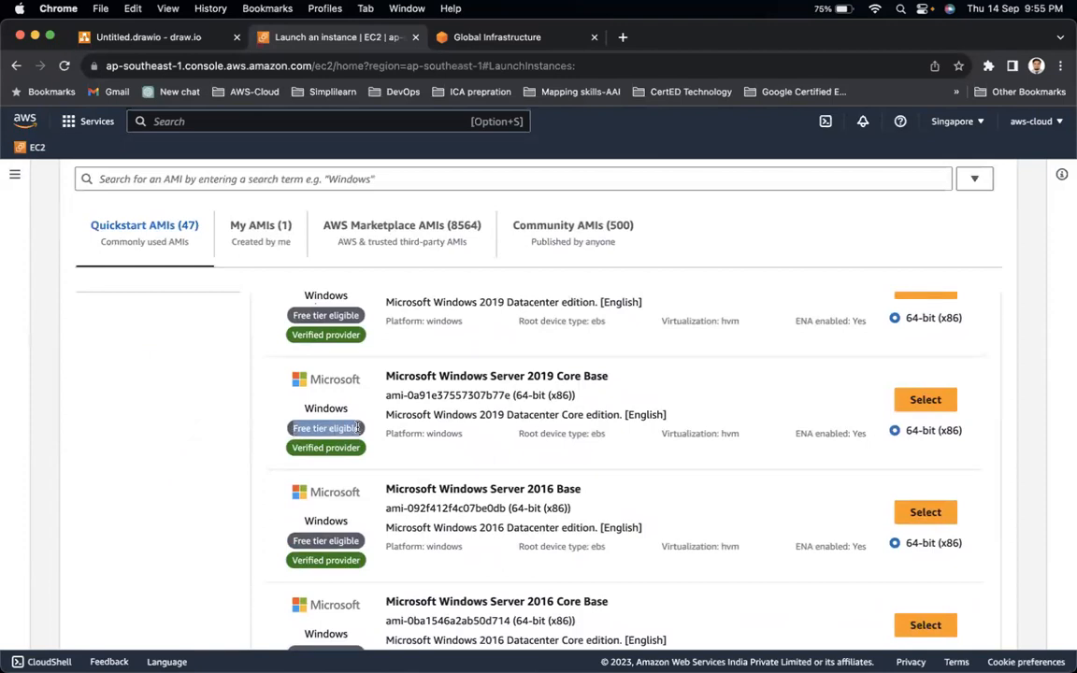
scroll(280, 435, up, 5)
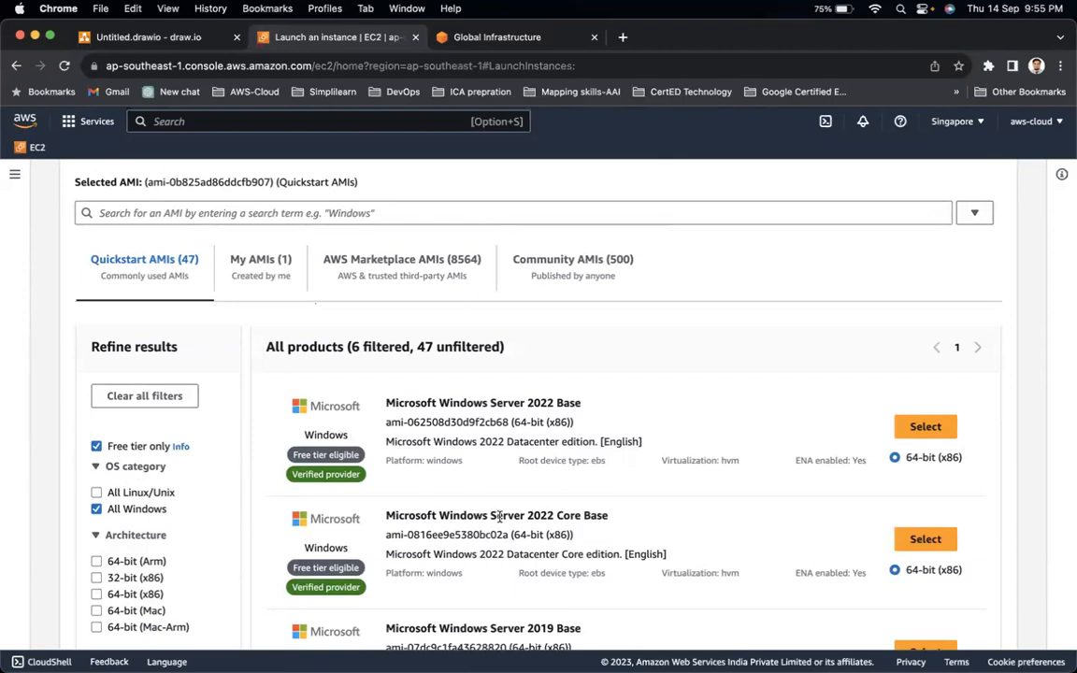
Compare the Windows Server 2016 Base and 2016 Core Base images, and choose Microsoft Windows Server 2016 Base as the AMI.
scroll(500, 517, down, 6)
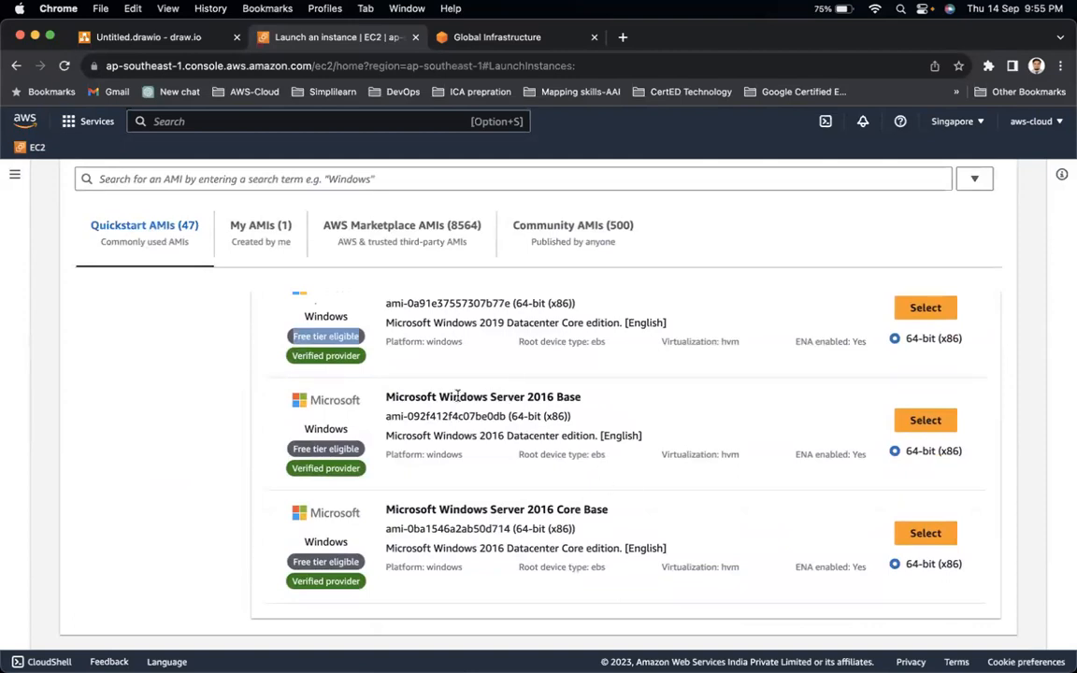
drag(385, 398, 591, 407)
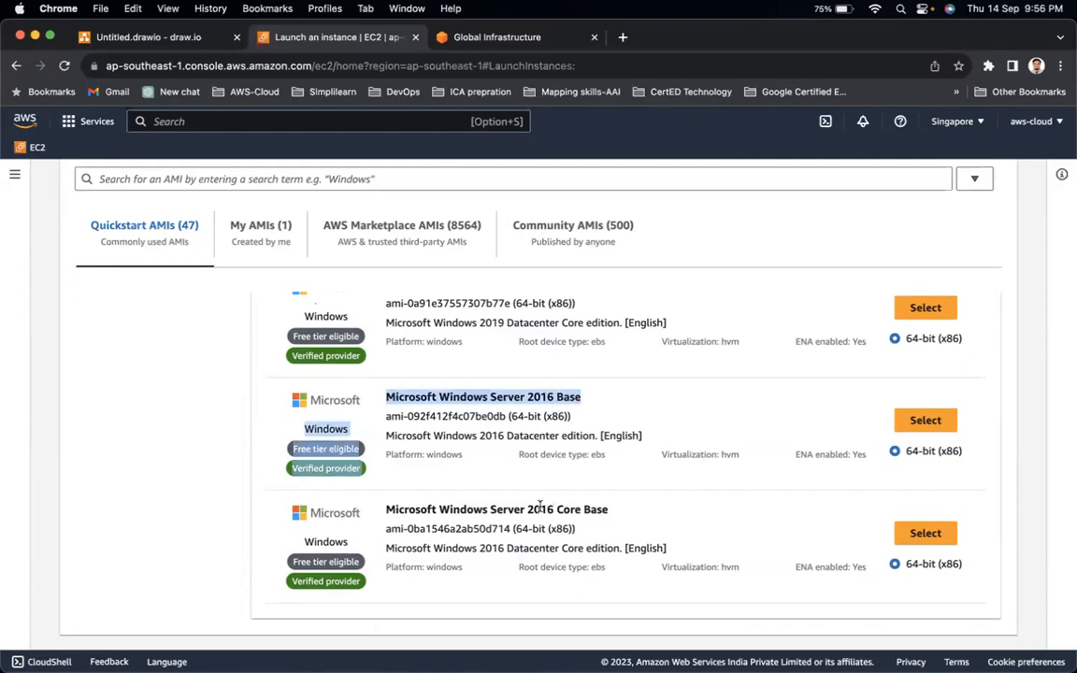
drag(558, 510, 608, 510)
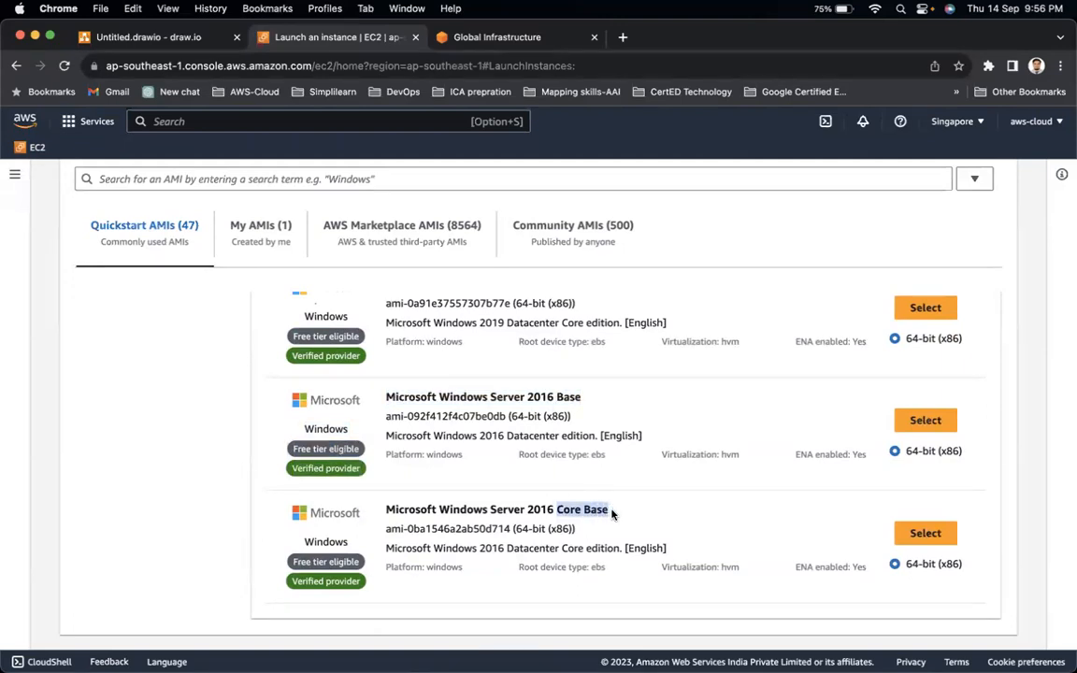
drag(529, 396, 584, 399)
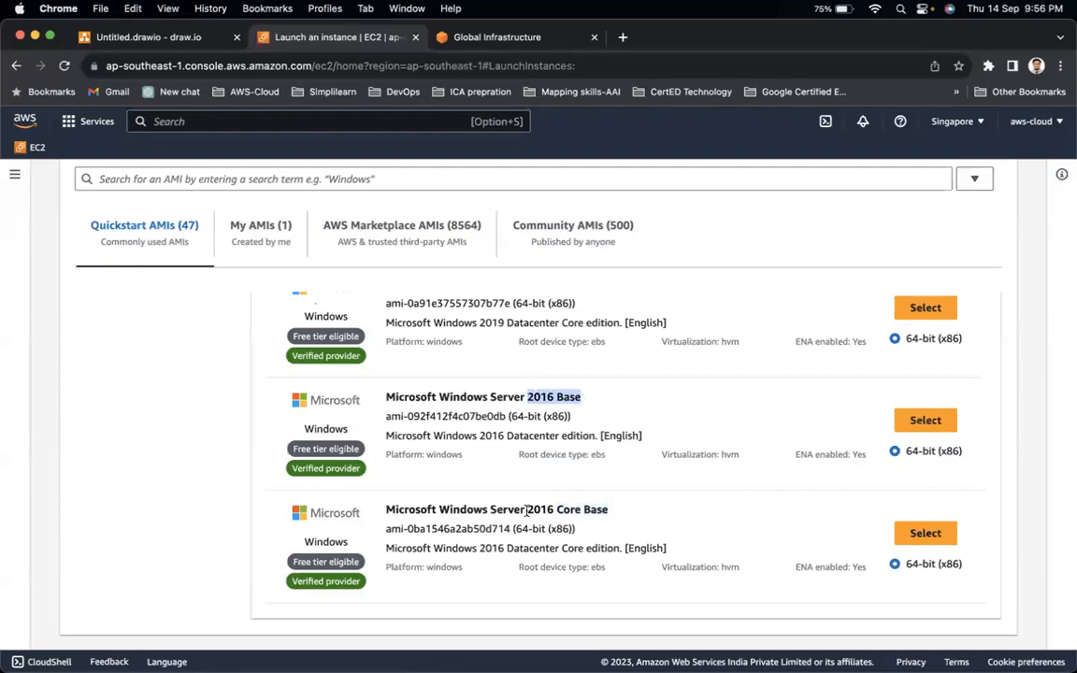
drag(528, 509, 614, 508)
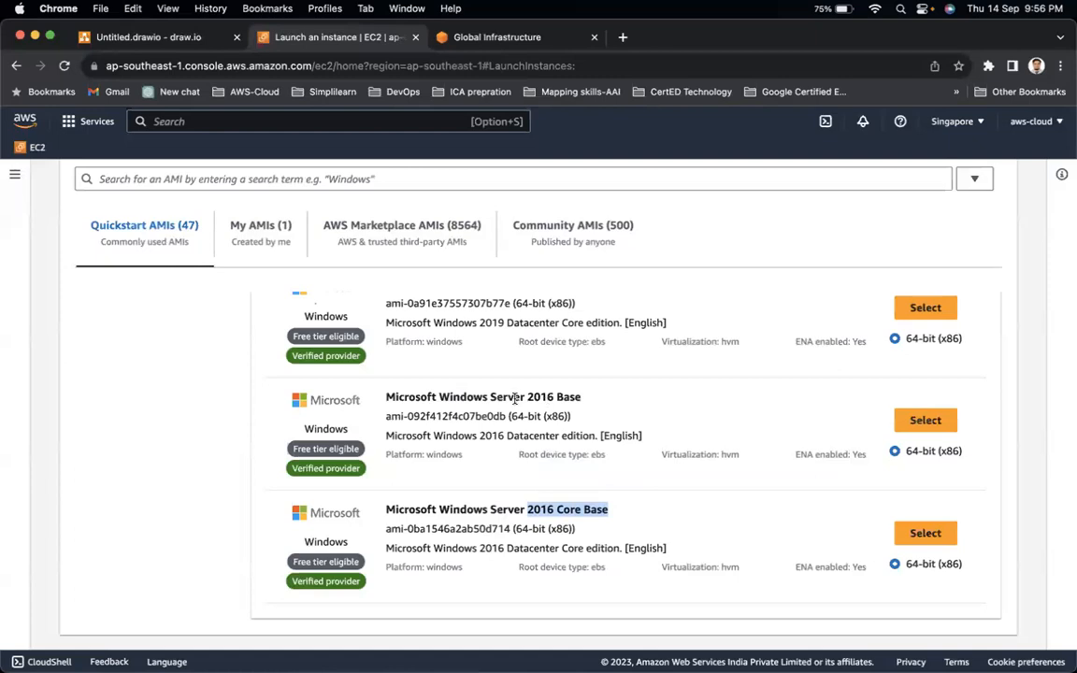
drag(528, 397, 592, 402)
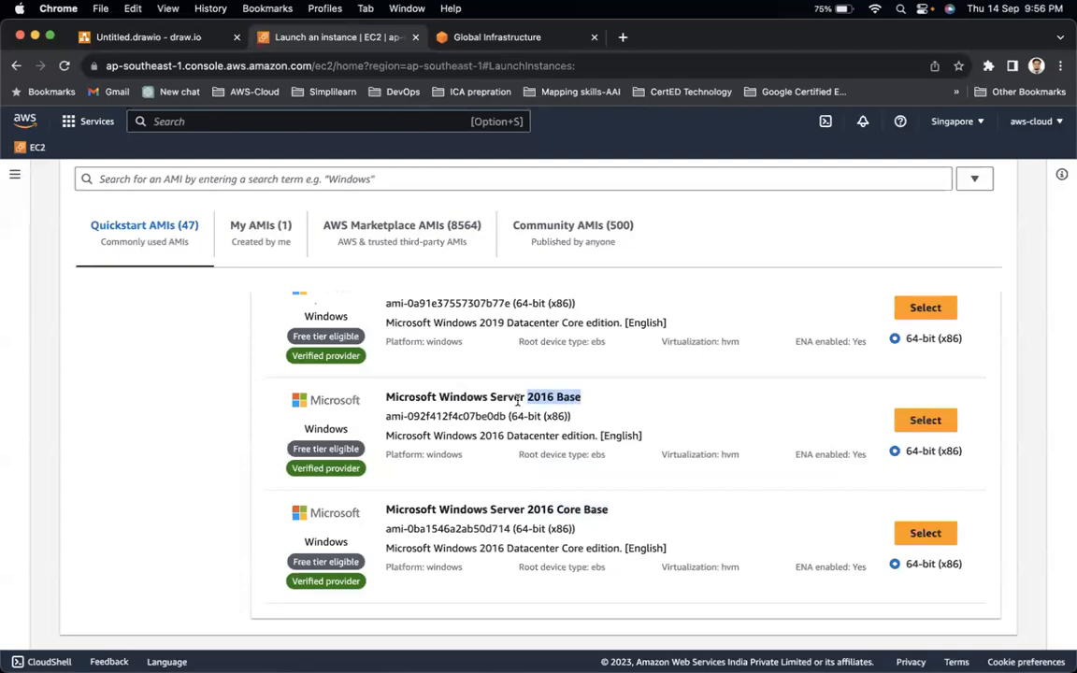
drag(521, 397, 585, 400)
click(911, 425)
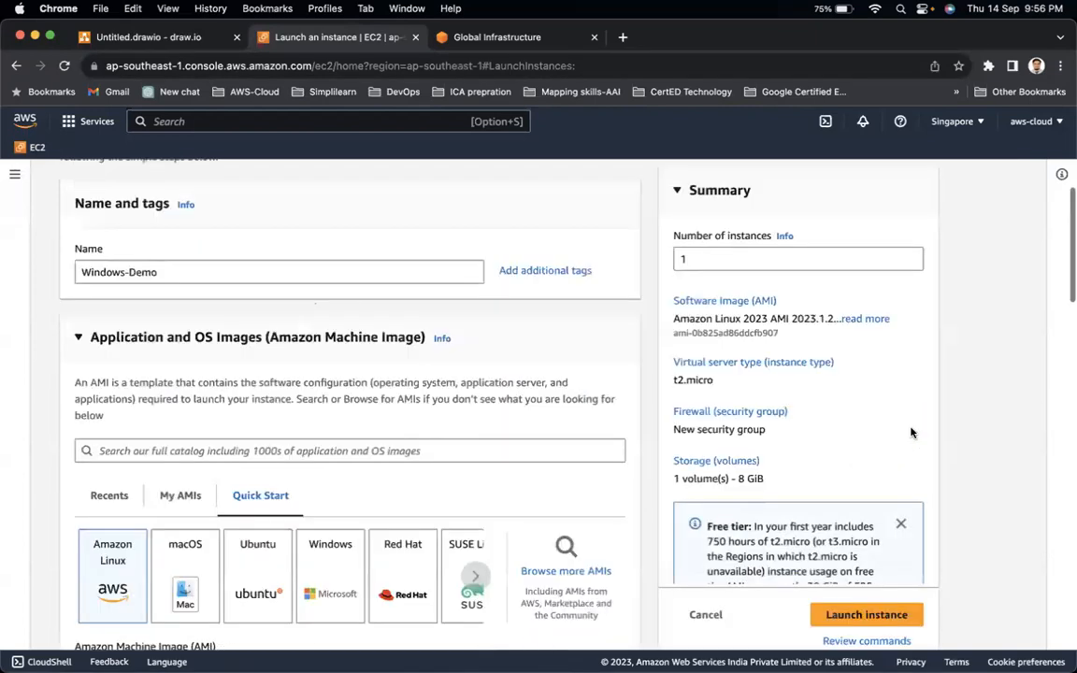
Review the instance name, the chosen AMI's details and the list of available instance types.
click(173, 271)
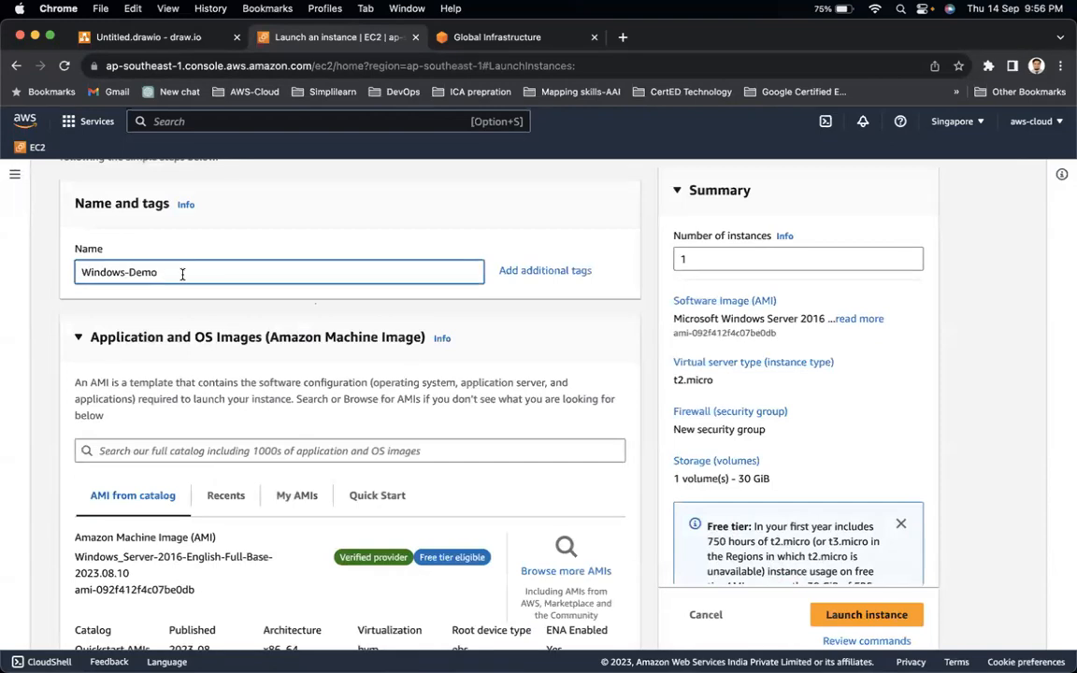
scroll(203, 555, down, 5)
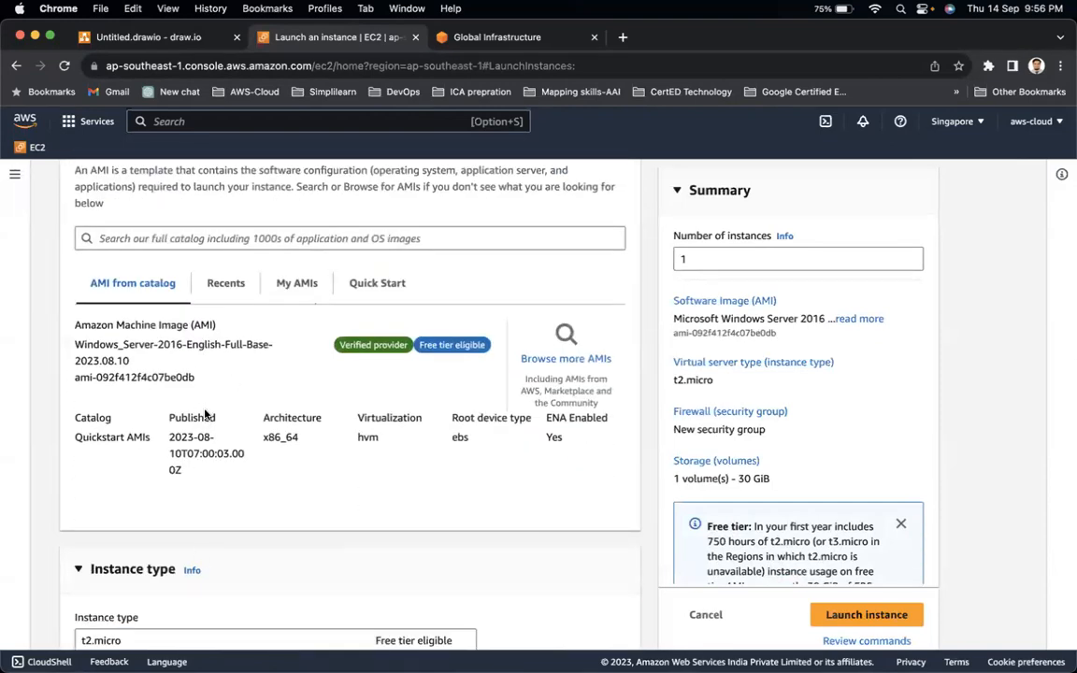
scroll(204, 414, down, 5)
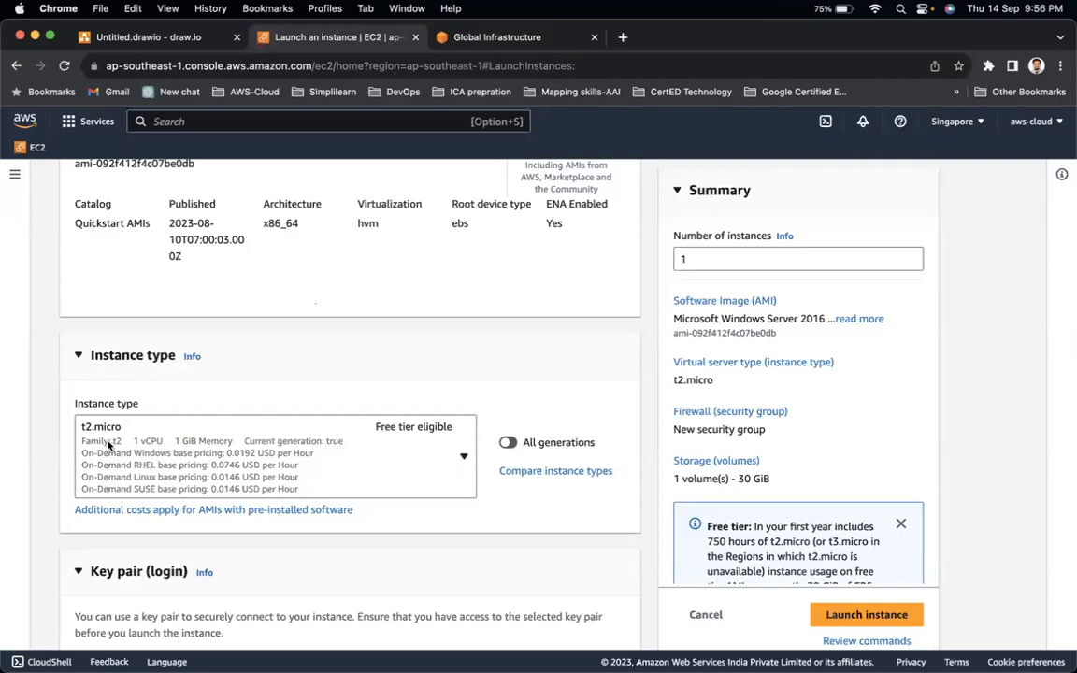
scroll(98, 402, down, 3)
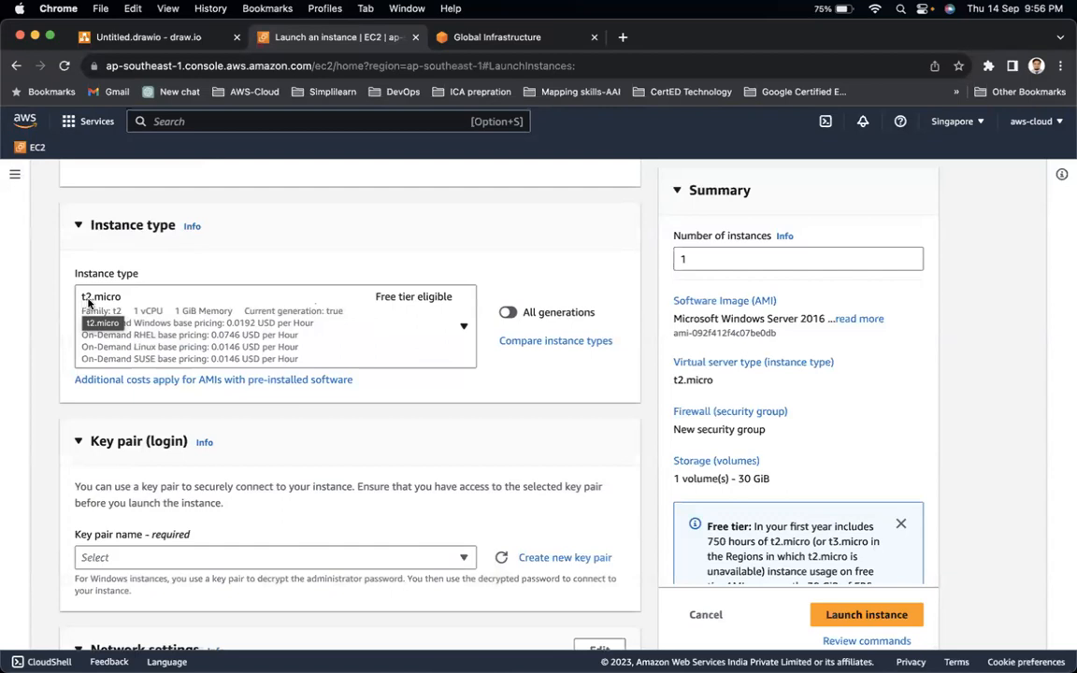
click(136, 316)
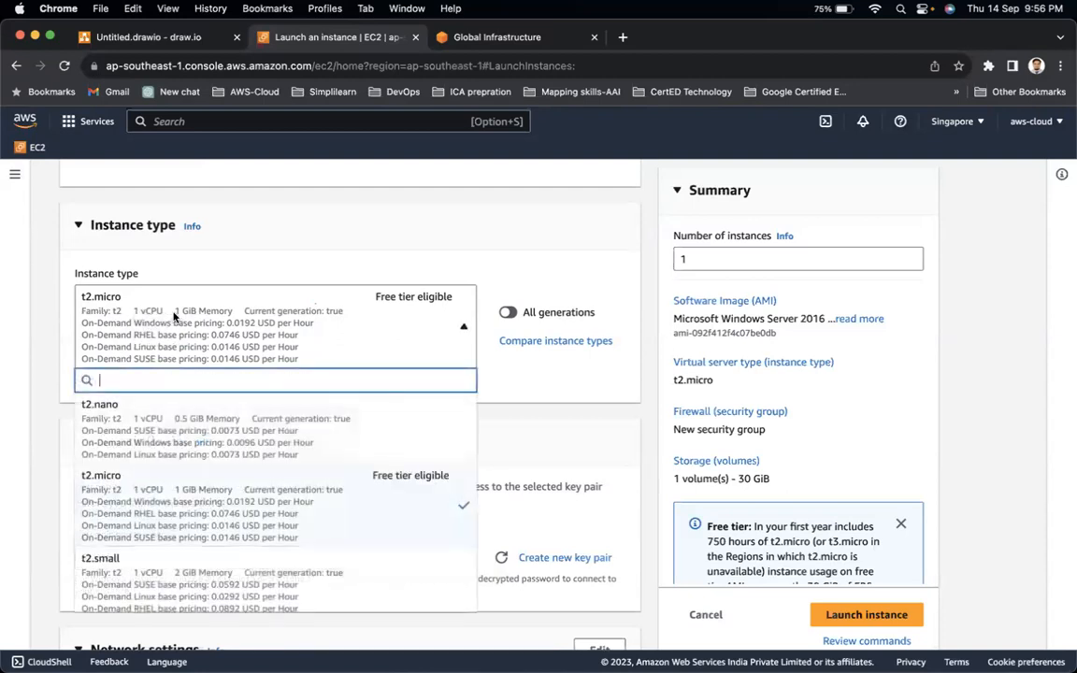
click(175, 316)
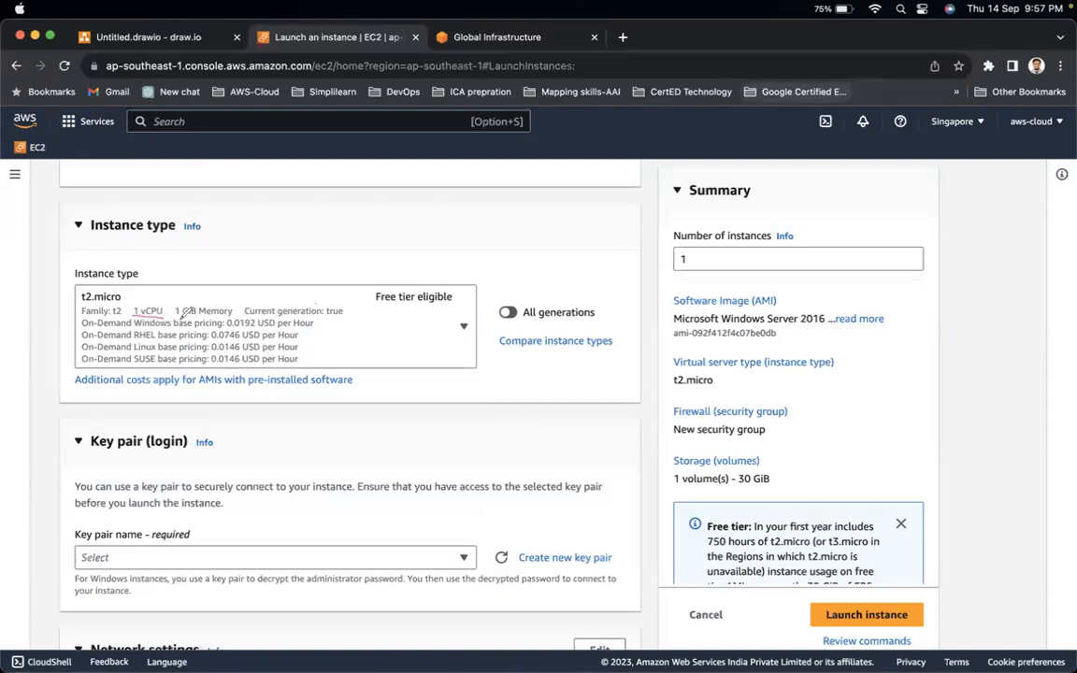
Mark the t2.micro family, vCPU, memory and free tier label with on-screen pen strokes, note 750 beside them, and clear the annotations.
drag(174, 321, 224, 322)
mouse_move(84, 299)
mouse_down()
mouse_move(123, 299)
mouse_move(101, 319)
mouse_move(123, 319)
mouse_up()
drag(134, 318, 165, 318)
mouse_move(465, 318)
mouse_down()
mouse_move(463, 333)
mouse_move(473, 327)
mouse_move(463, 321)
mouse_up()
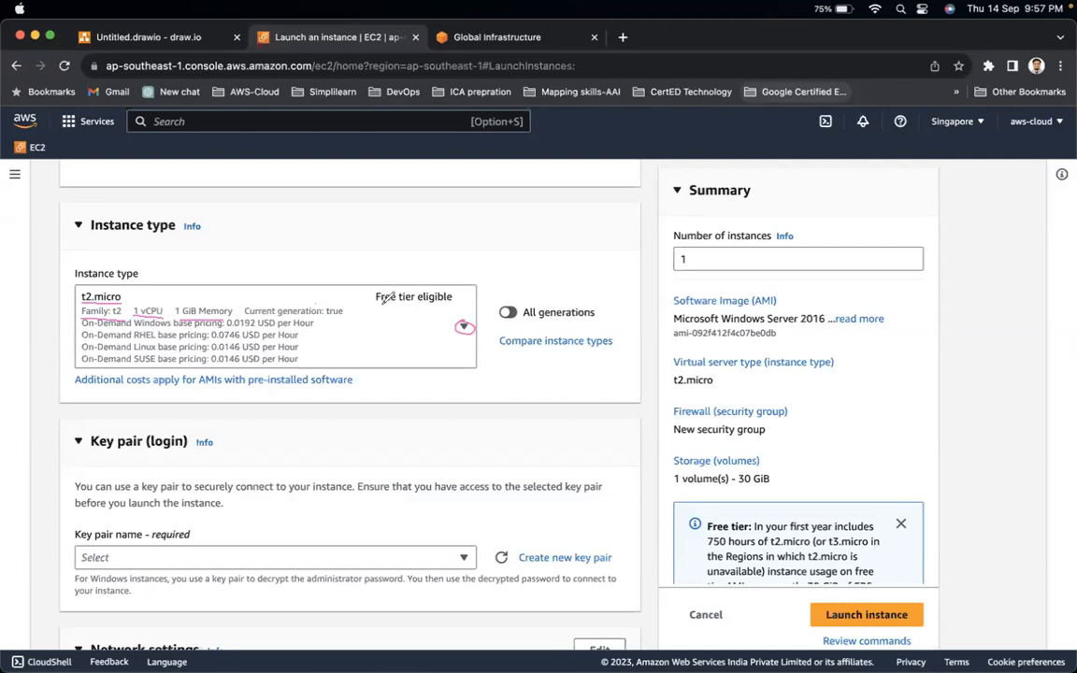
drag(377, 302, 455, 300)
drag(371, 292, 371, 304)
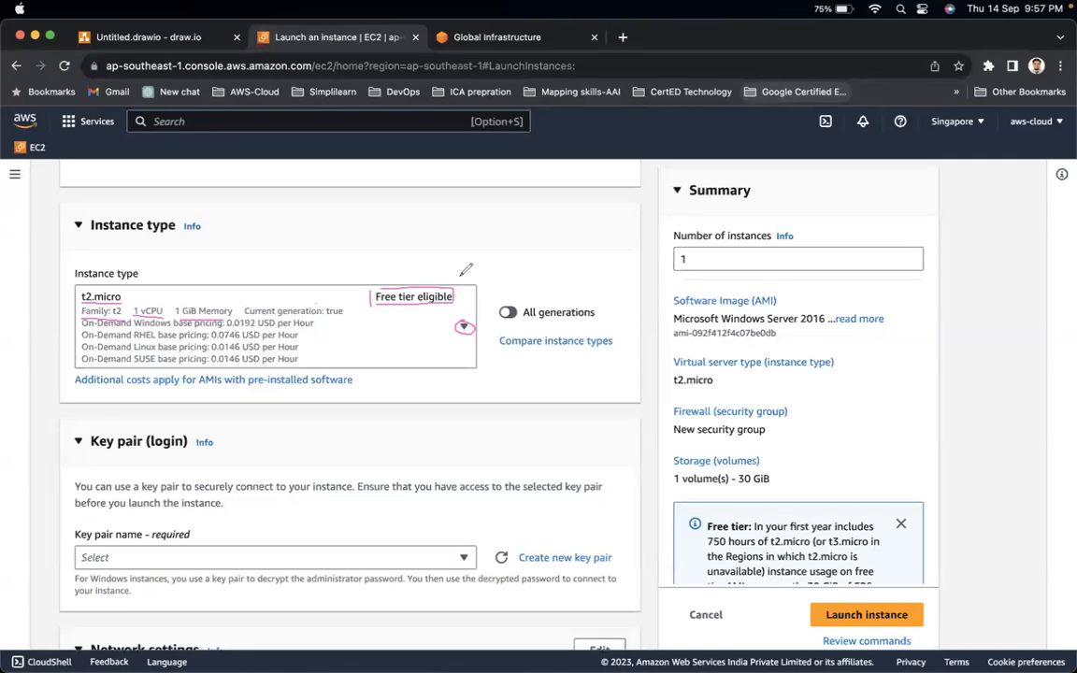
mouse_move(473, 272)
mouse_down()
mouse_move(467, 280)
mouse_move(479, 271)
mouse_move(499, 281)
mouse_move(498, 269)
mouse_up()
mouse_move(511, 266)
mouse_down()
mouse_move(505, 276)
mouse_move(511, 266)
mouse_up()
drag(473, 302, 520, 290)
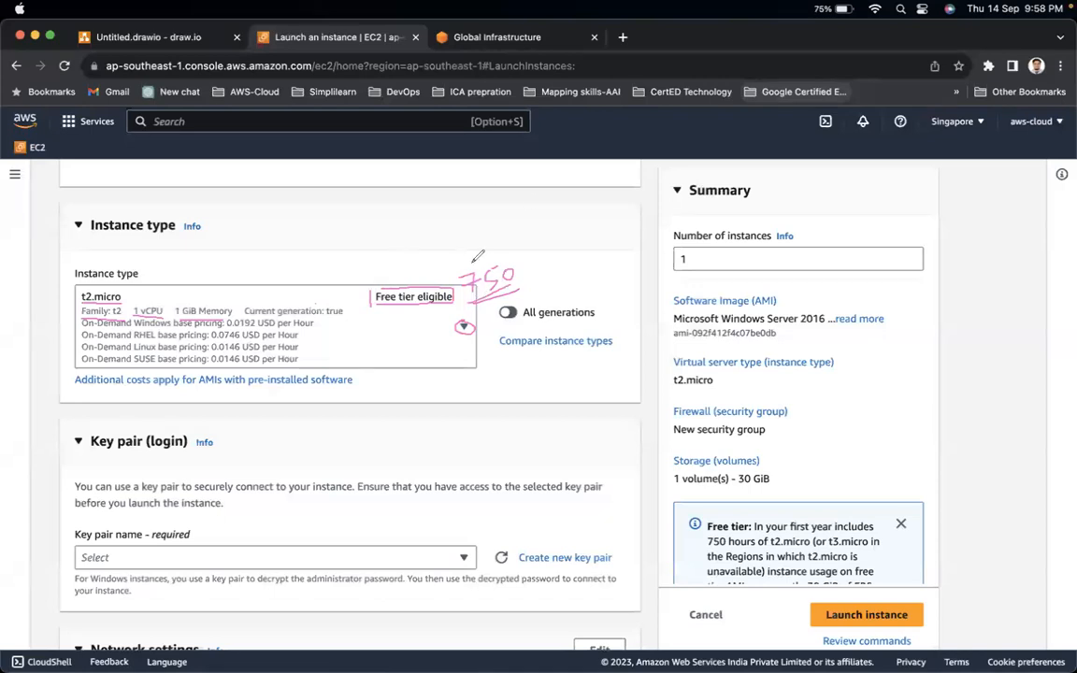
drag(486, 268, 504, 231)
key(Escape)
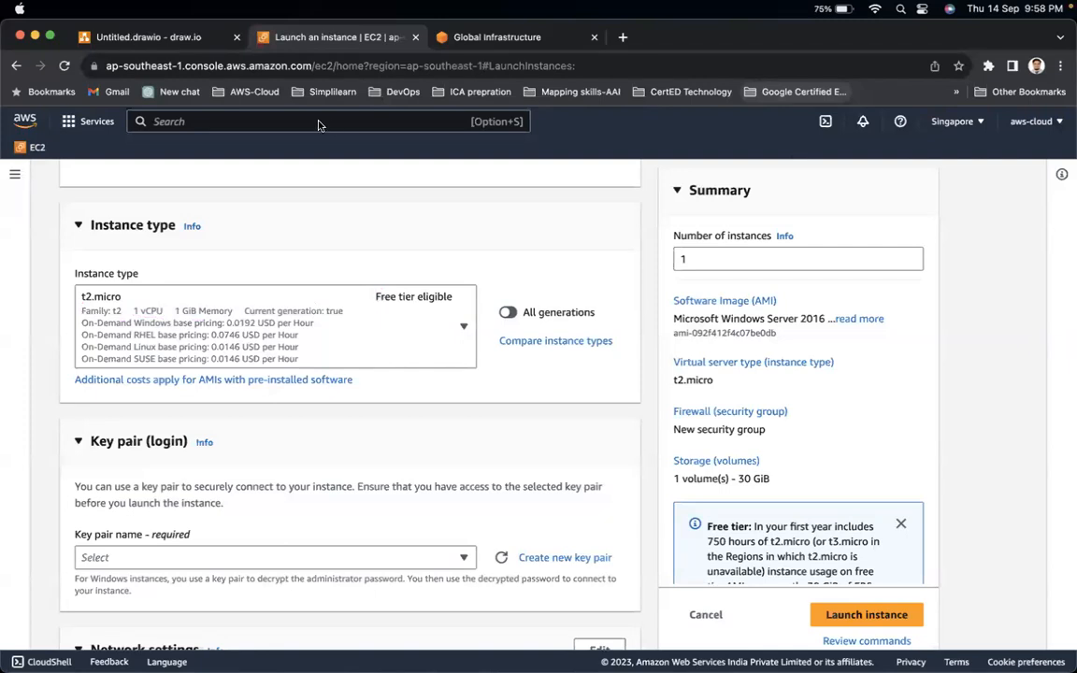
Set the key pair for the instance to Proceed without a key pair (Not recommended).
scroll(240, 402, down, 3)
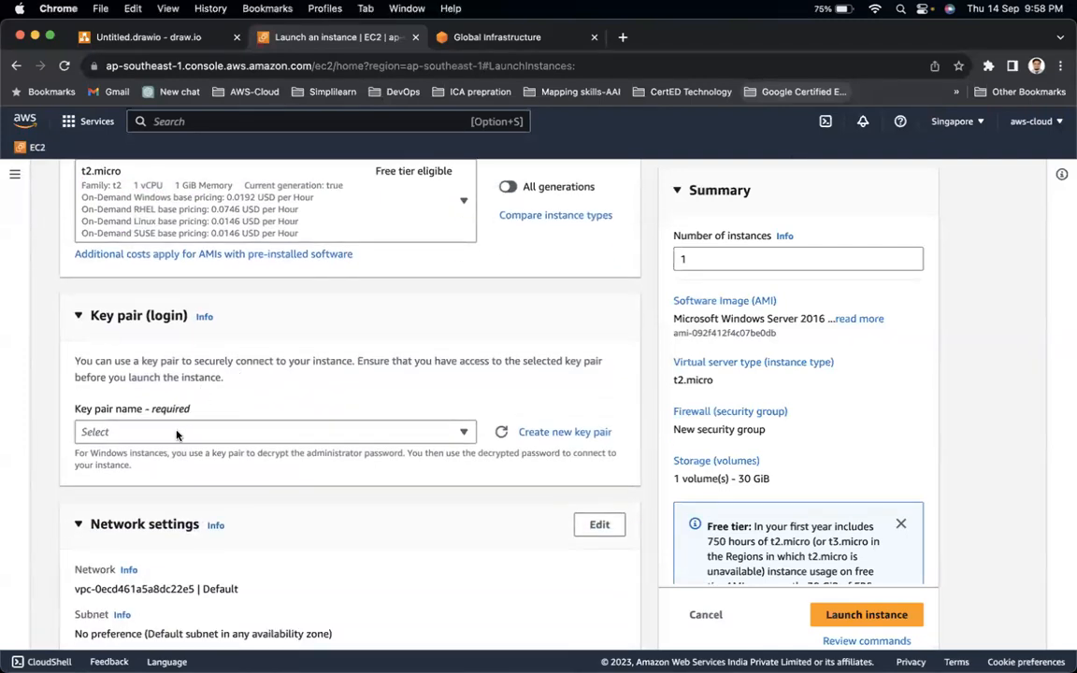
click(145, 434)
click(139, 481)
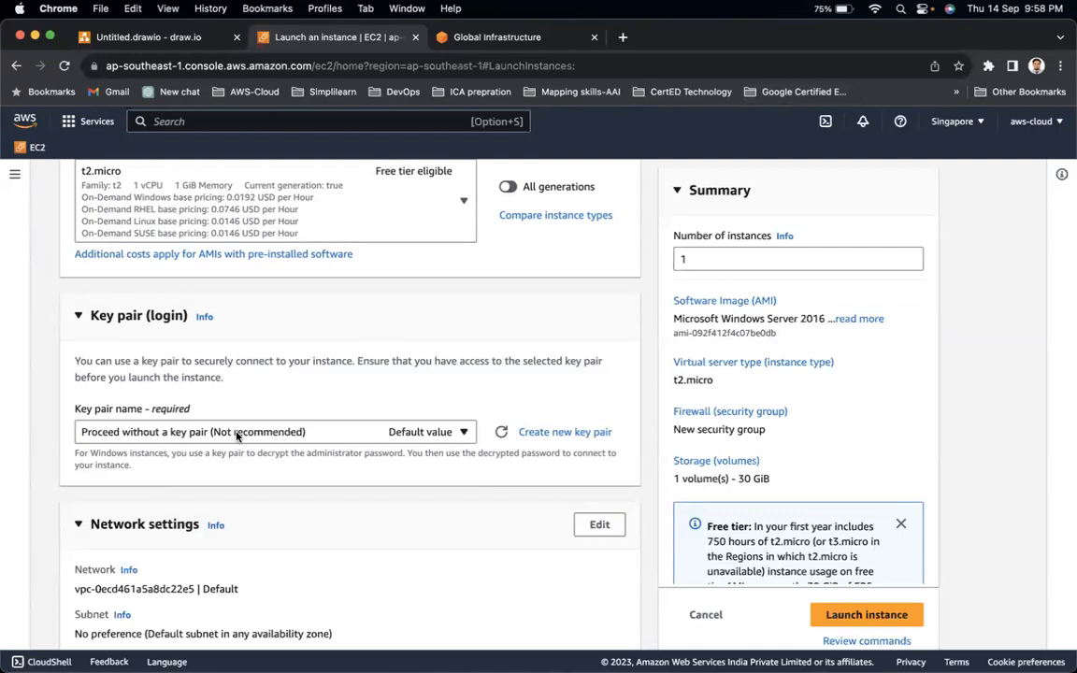
Review the network settings, storage configuration, number of instances, and the free tier allowances for t2.micro hours and EBS storage.
scroll(237, 435, down, 5)
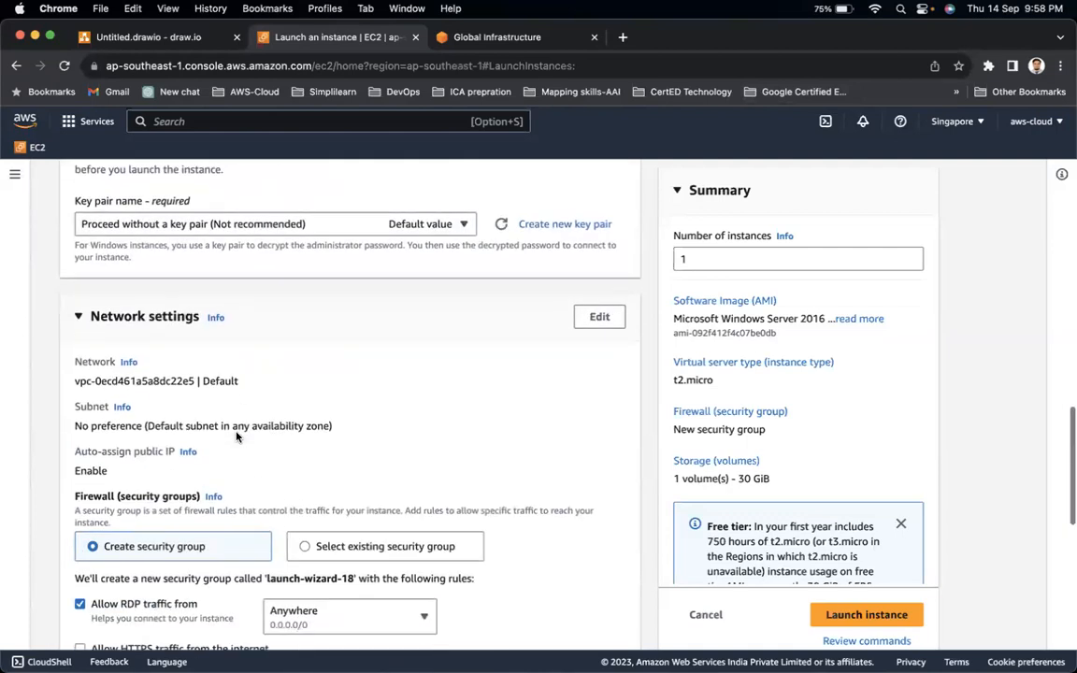
scroll(225, 495, down, 5)
scroll(217, 537, down, 5)
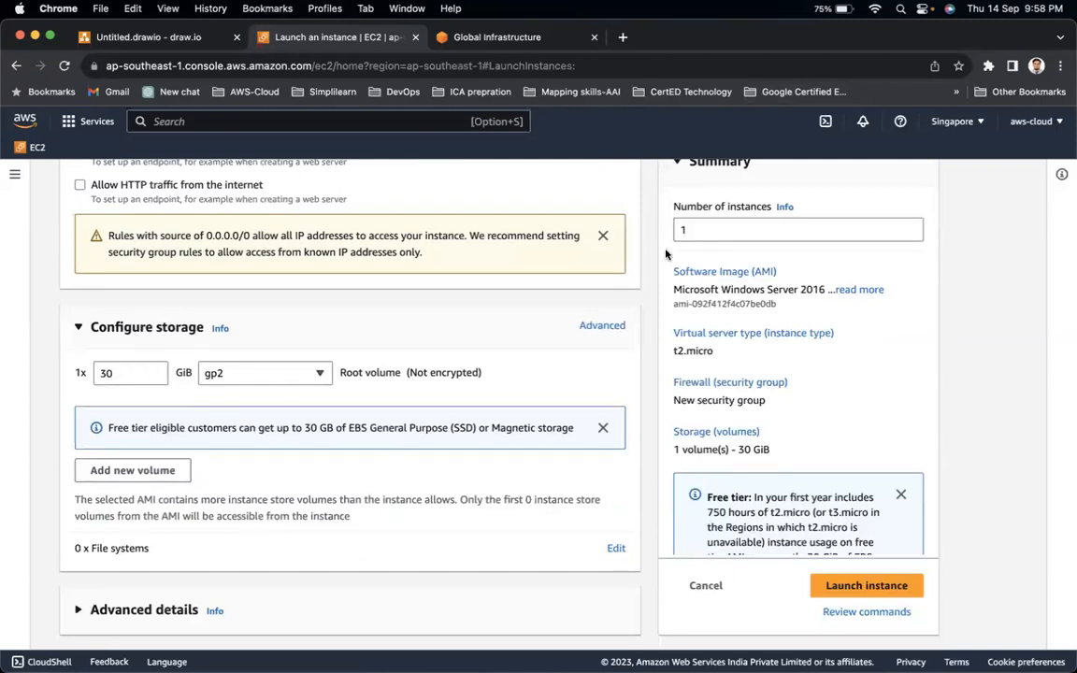
click(699, 225)
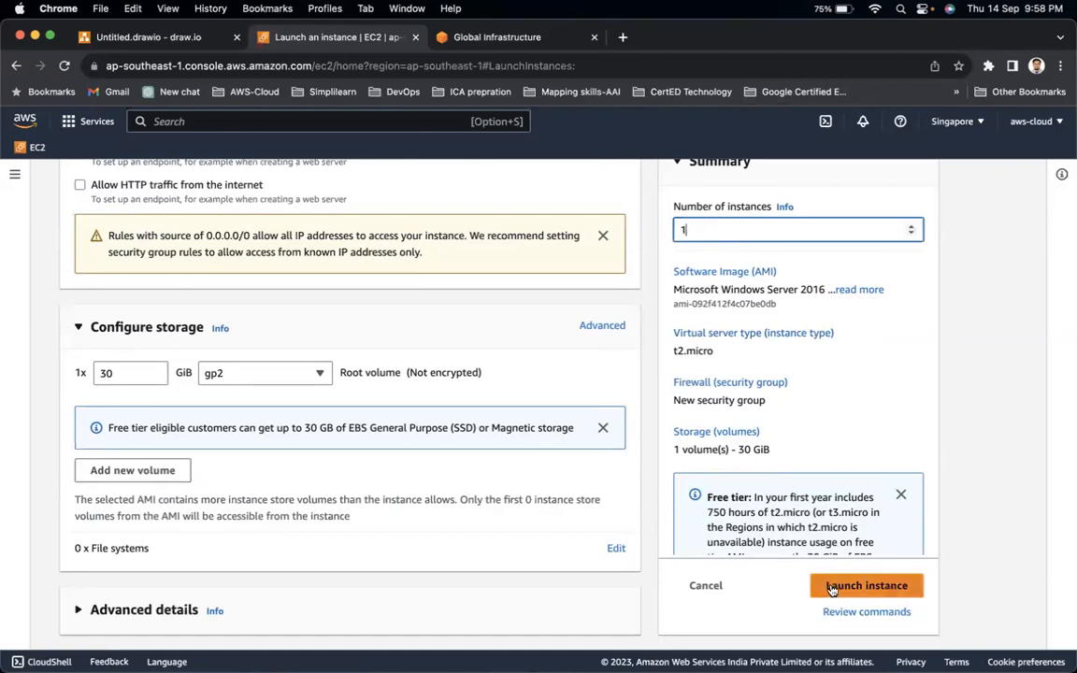
scroll(697, 481, down, 2)
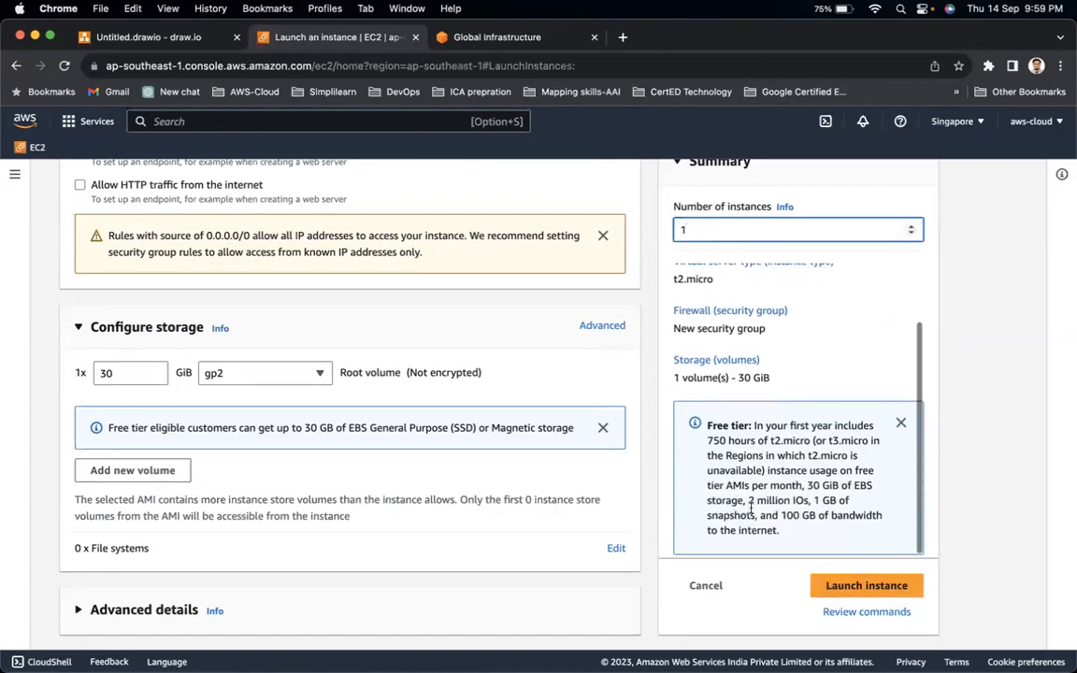
click(709, 439)
drag(709, 440, 886, 455)
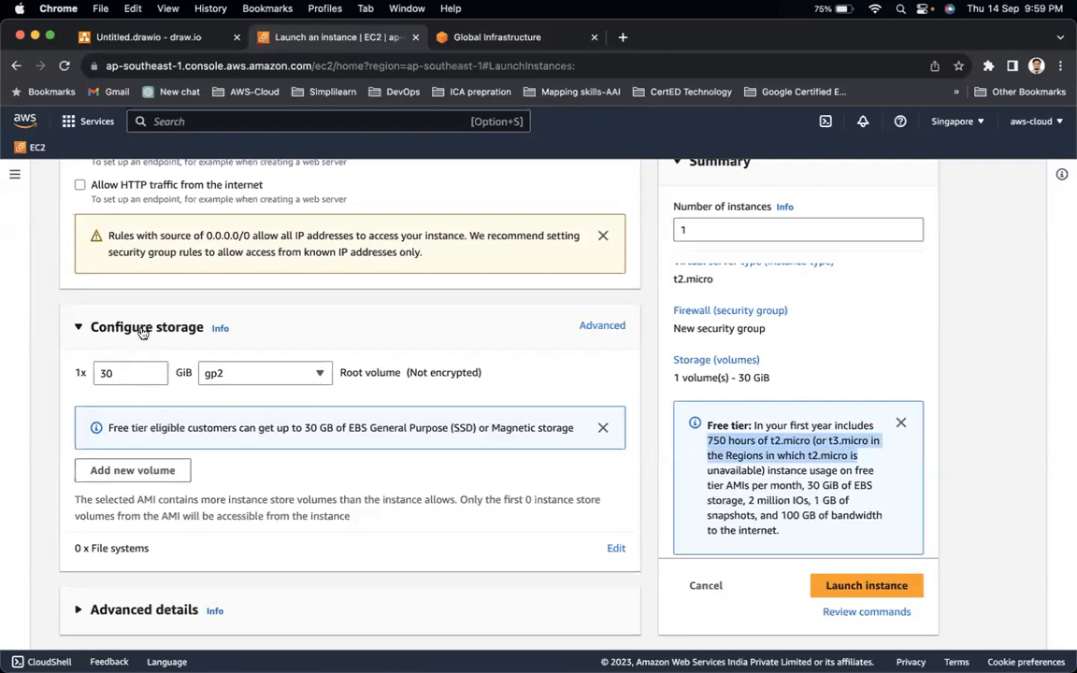
drag(806, 486, 817, 488)
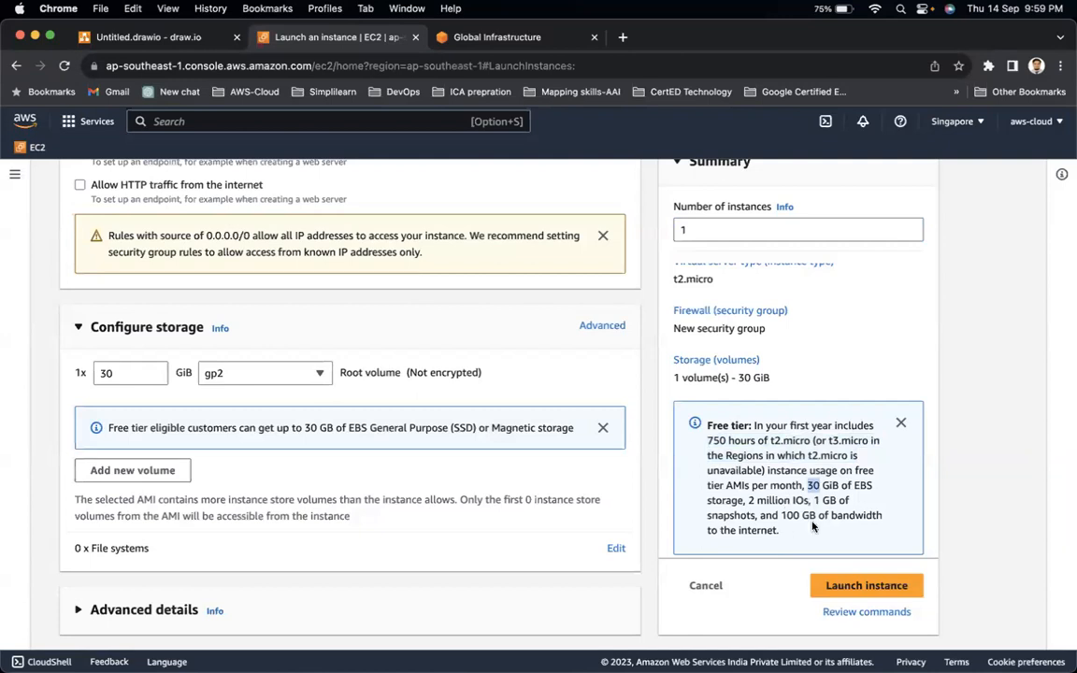
Launch the configured Windows-Demo instance and open the list of all instances.
click(838, 586)
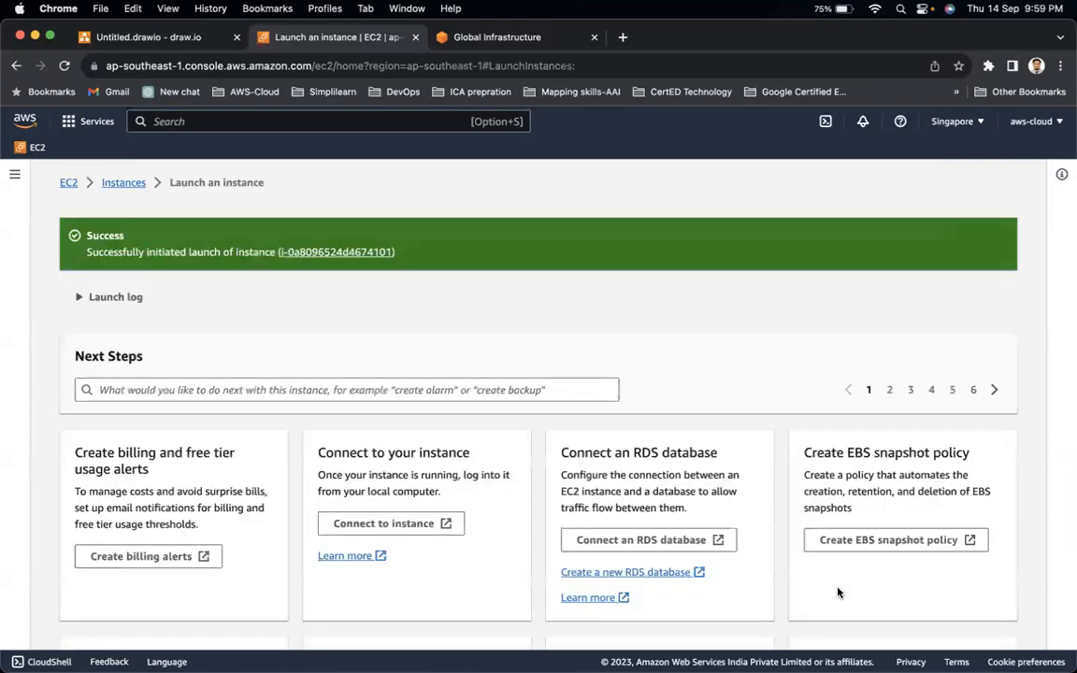
scroll(838, 593, down, 5)
click(897, 622)
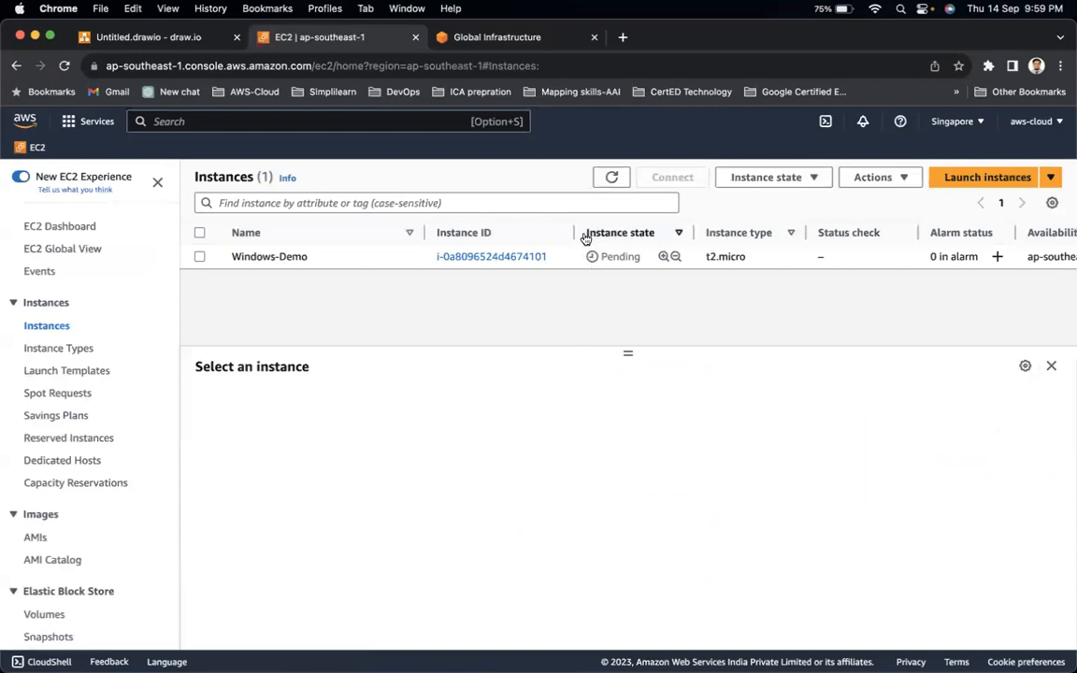
Sort the instances by instance state, refresh the list, and check the state of Windows-Demo.
click(625, 234)
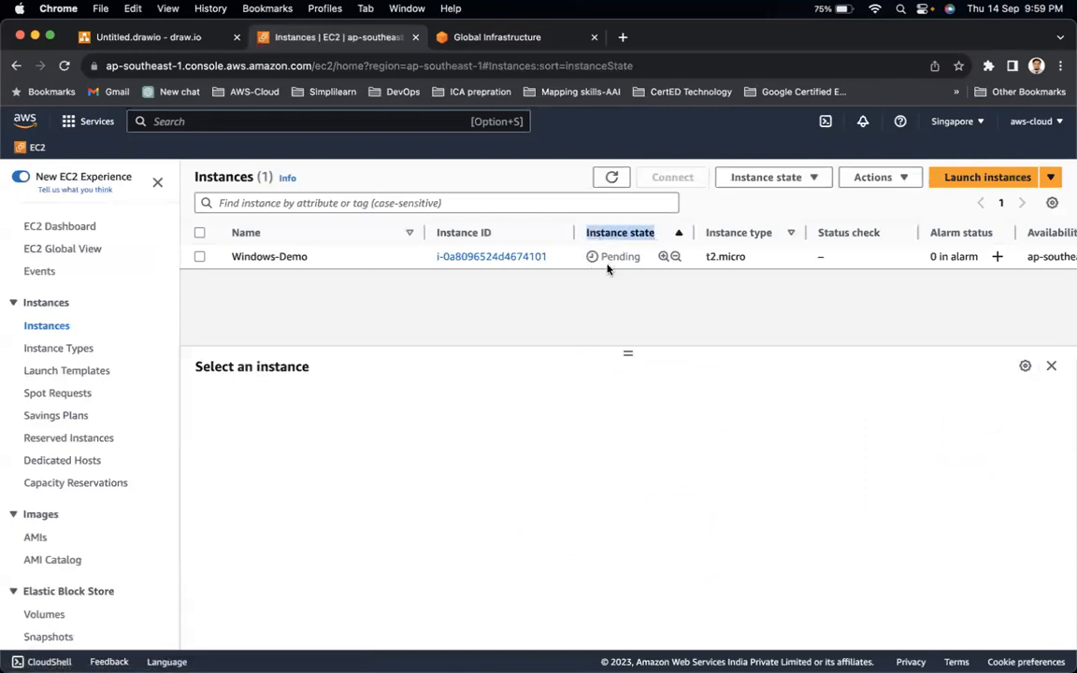
click(612, 178)
click(612, 179)
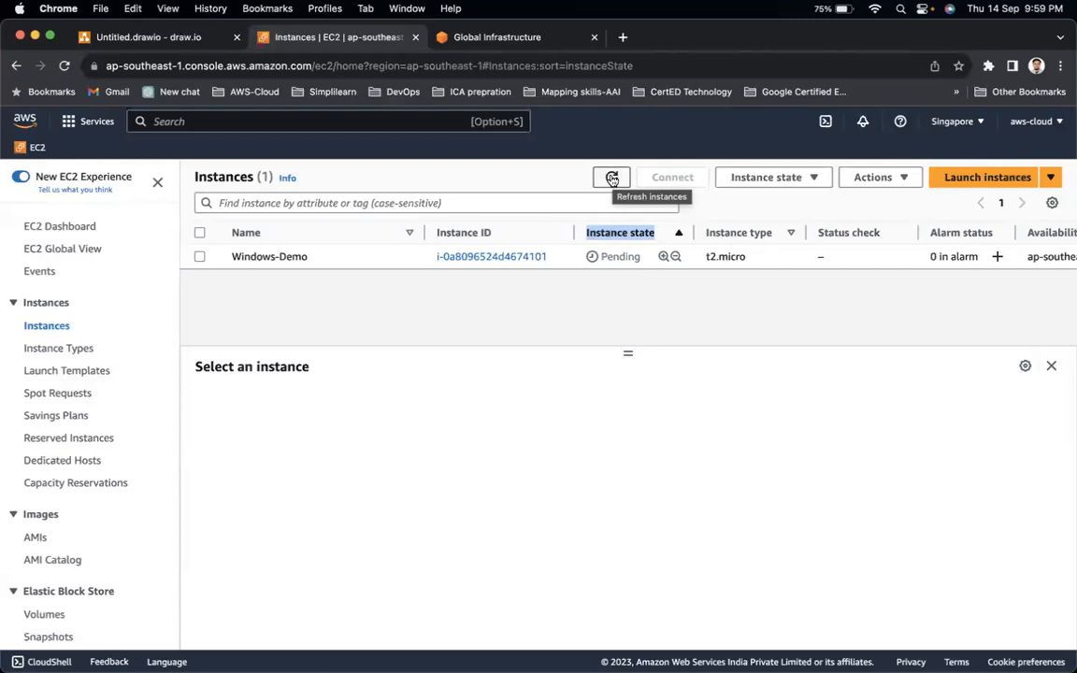
click(598, 256)
drag(598, 256, 638, 261)
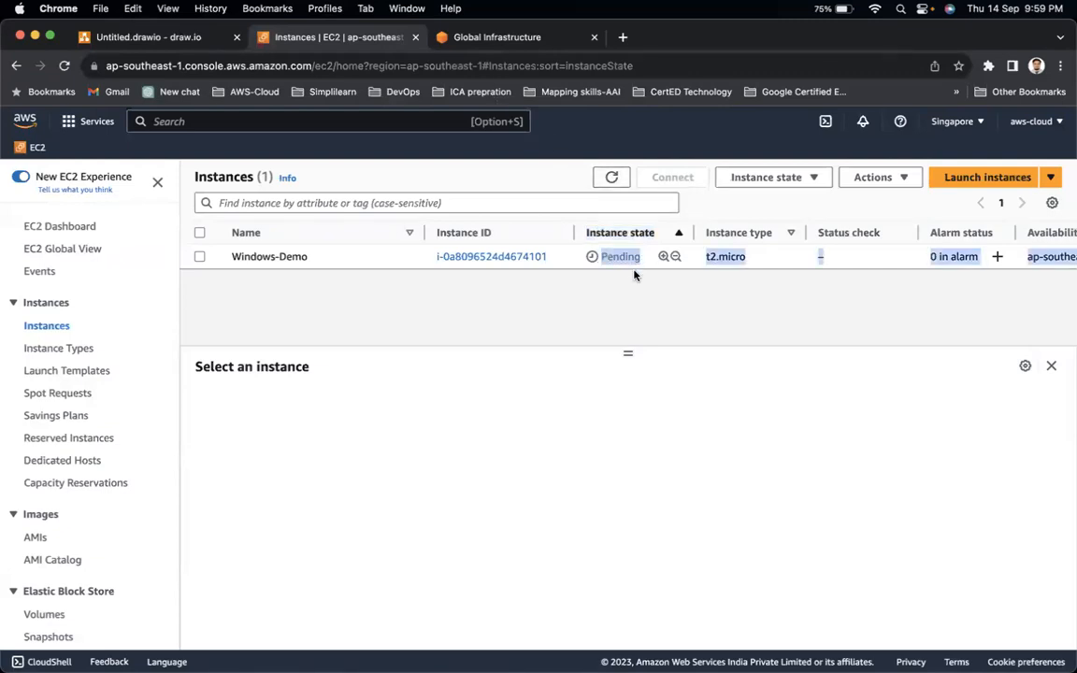
click(634, 274)
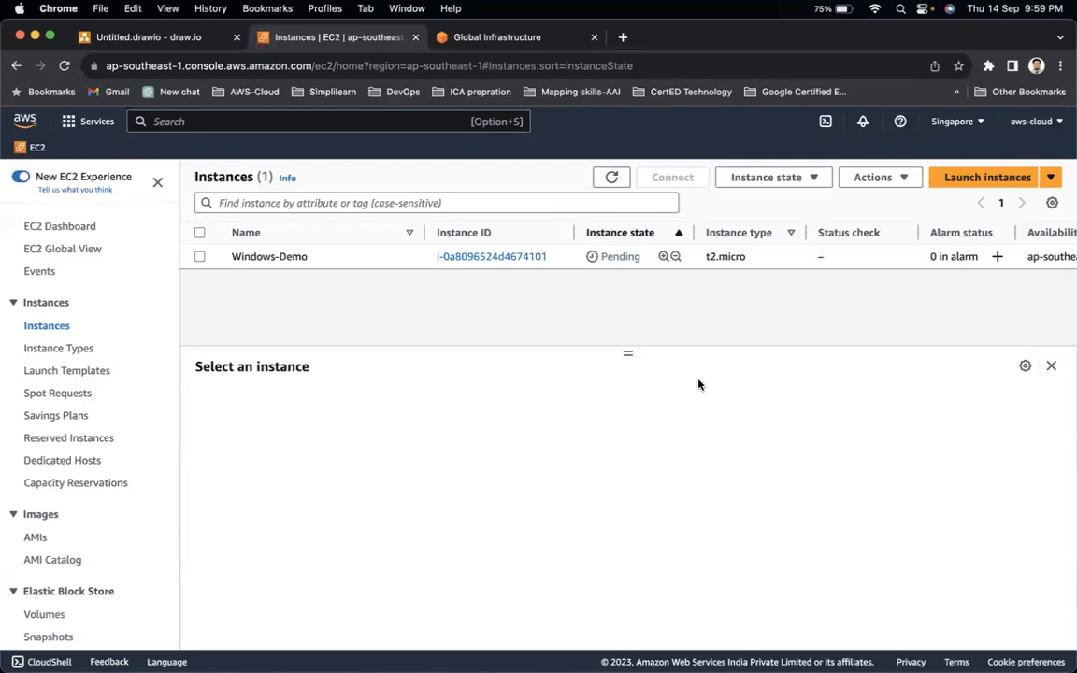
Skim the AWS Global Infrastructure page and replace it with the Google home page in the same browser tab.
click(552, 42)
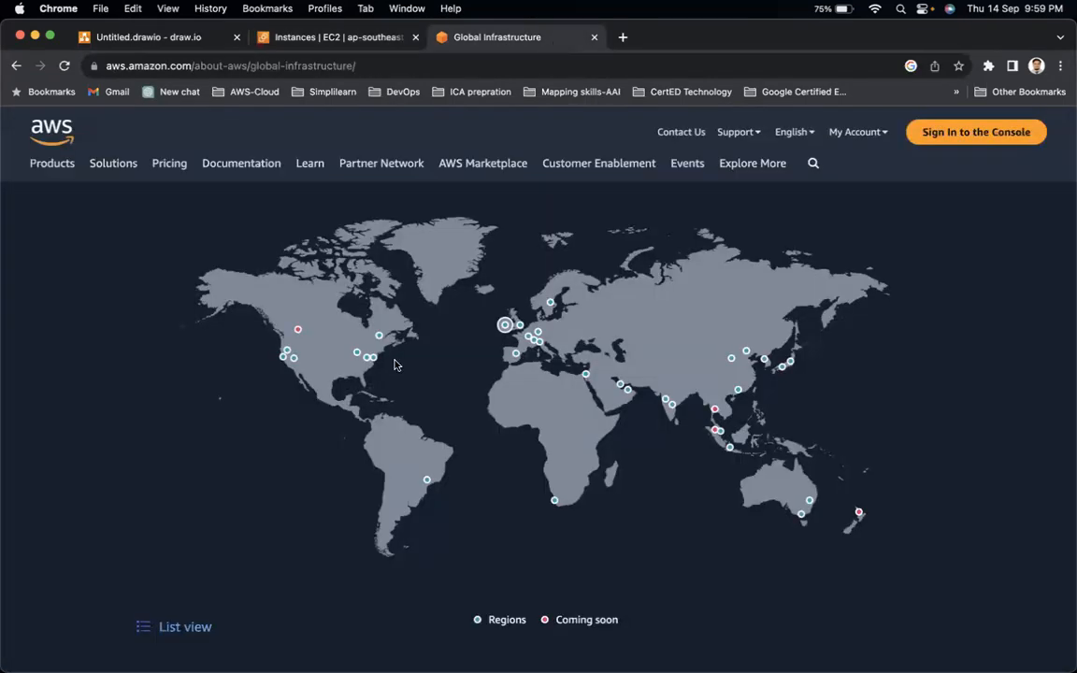
scroll(393, 365, down, 3)
scroll(393, 365, down, 10)
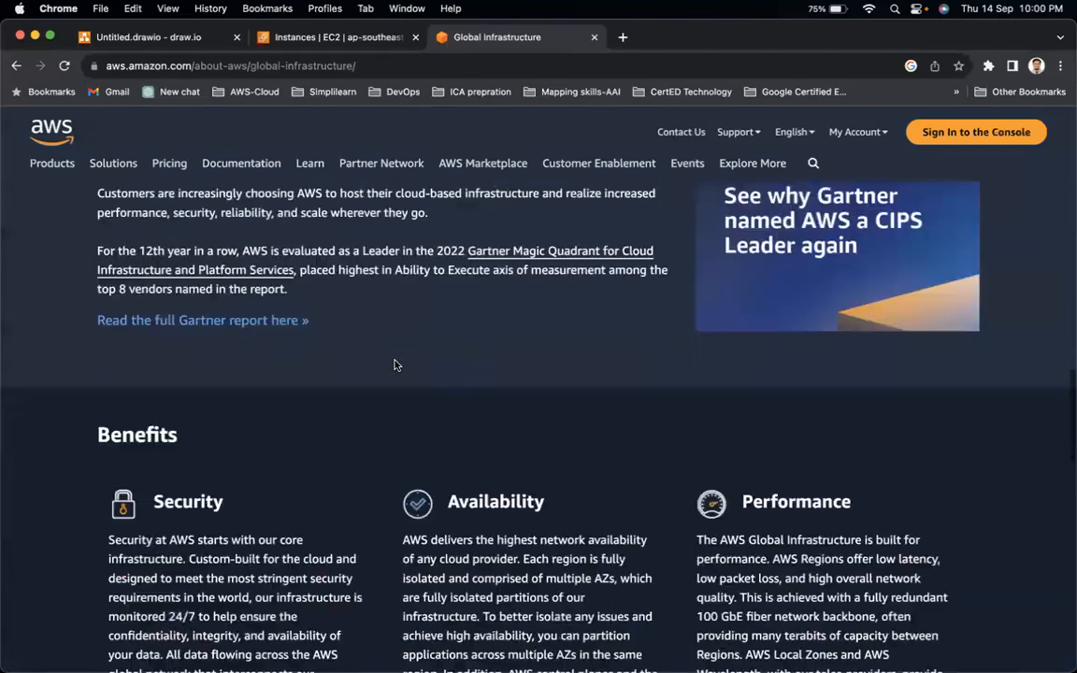
scroll(393, 365, down, 4)
scroll(413, 243, up, 15)
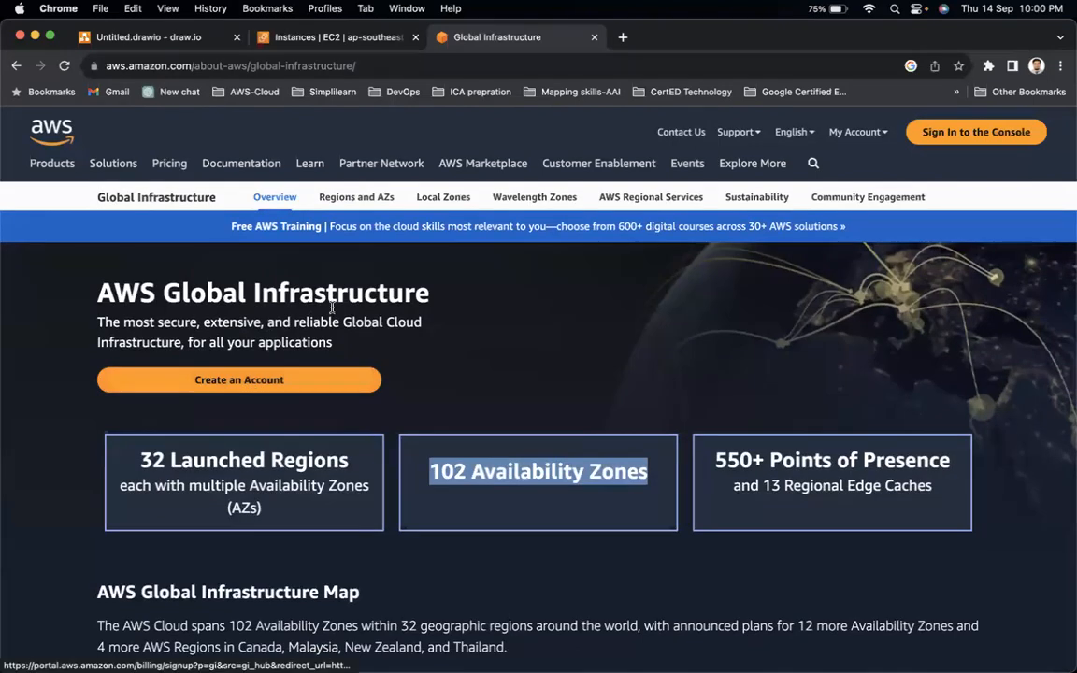
click(330, 65)
text(go)
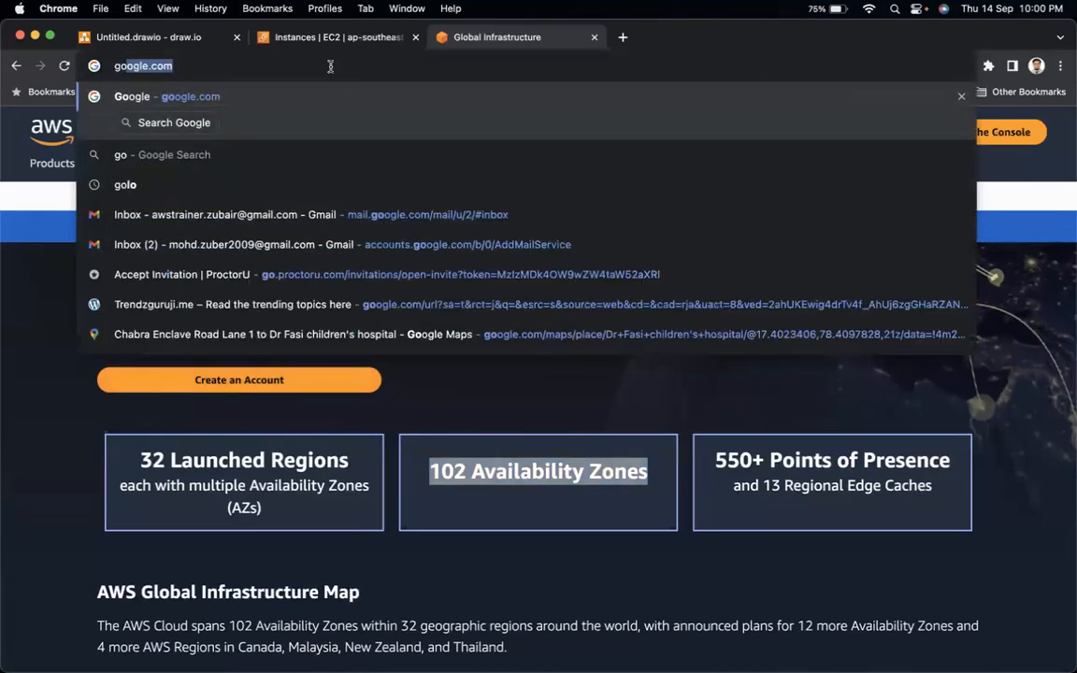
key(Return)
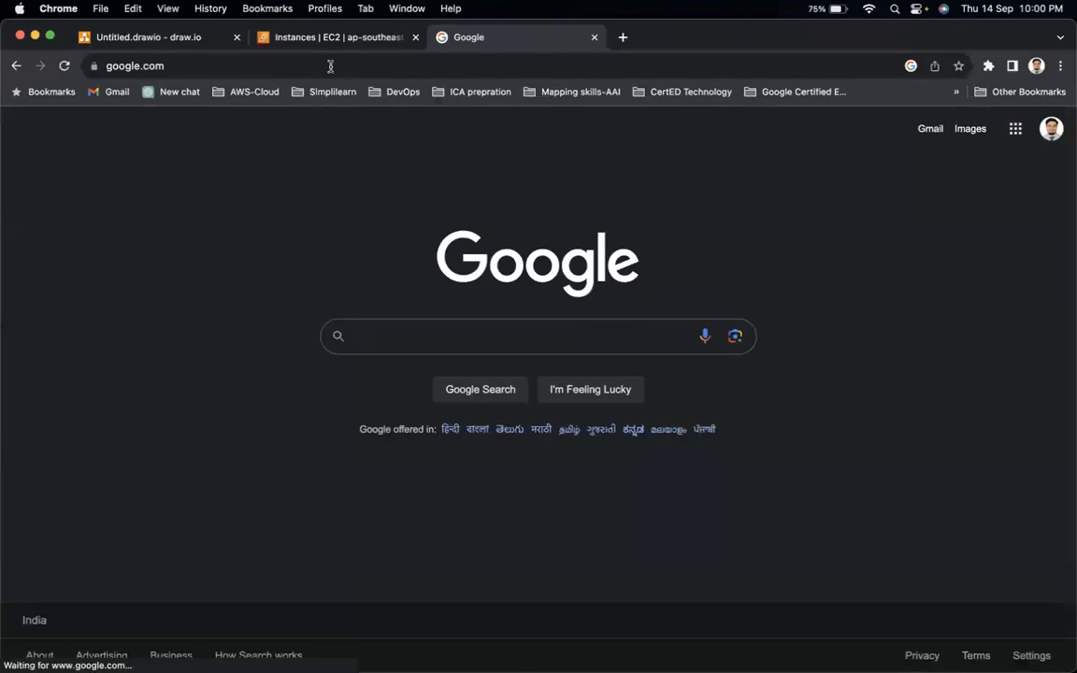
Search Google for "aws ec2 free tier limits".
text(ec)
key(BackSpace)
key(BackSpace)
text(aws ec2 free tier limits)
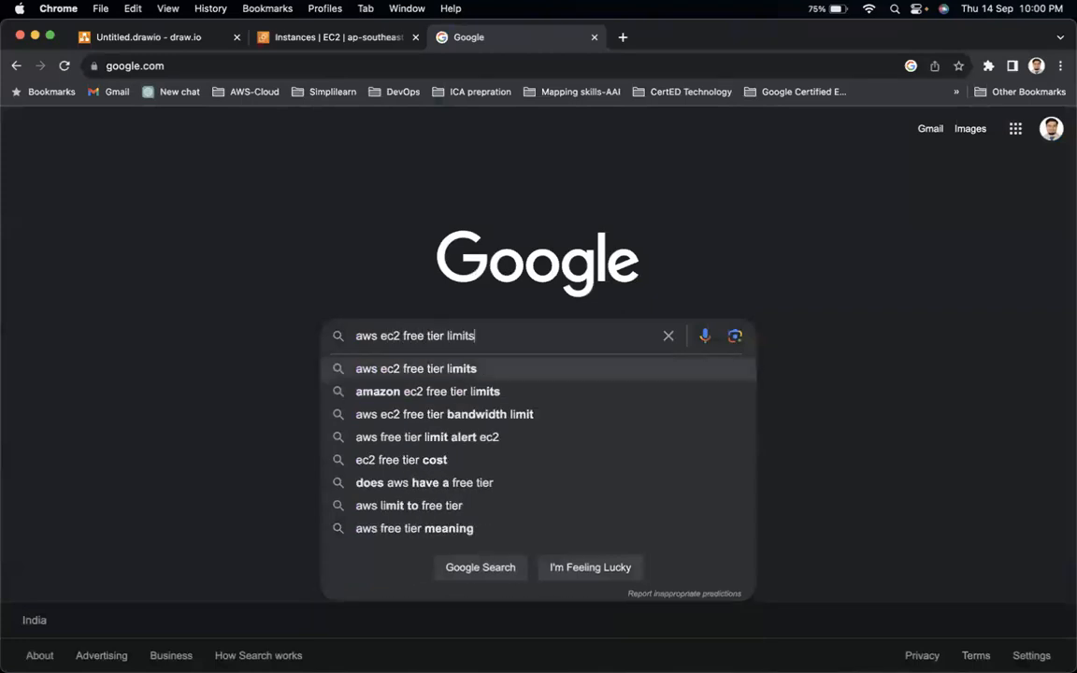
key(Return)
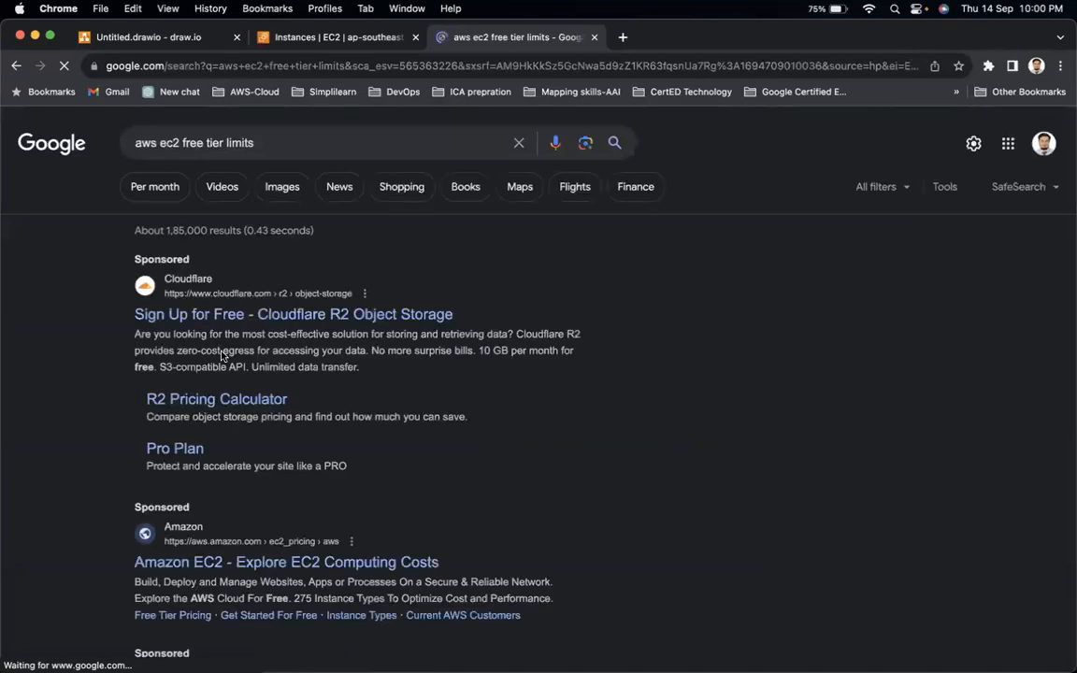
Open the "Free Cloud Computing Services - AWS Free Tier" search result in a new tab and switch to it.
scroll(222, 355, down, 4)
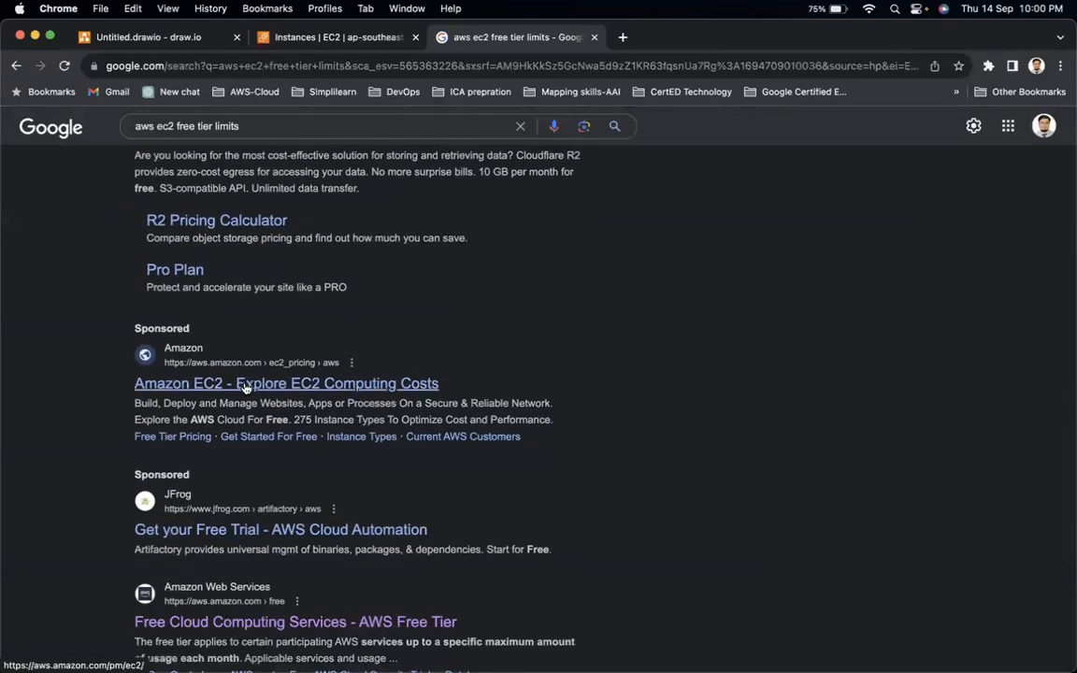
scroll(245, 387, down, 4)
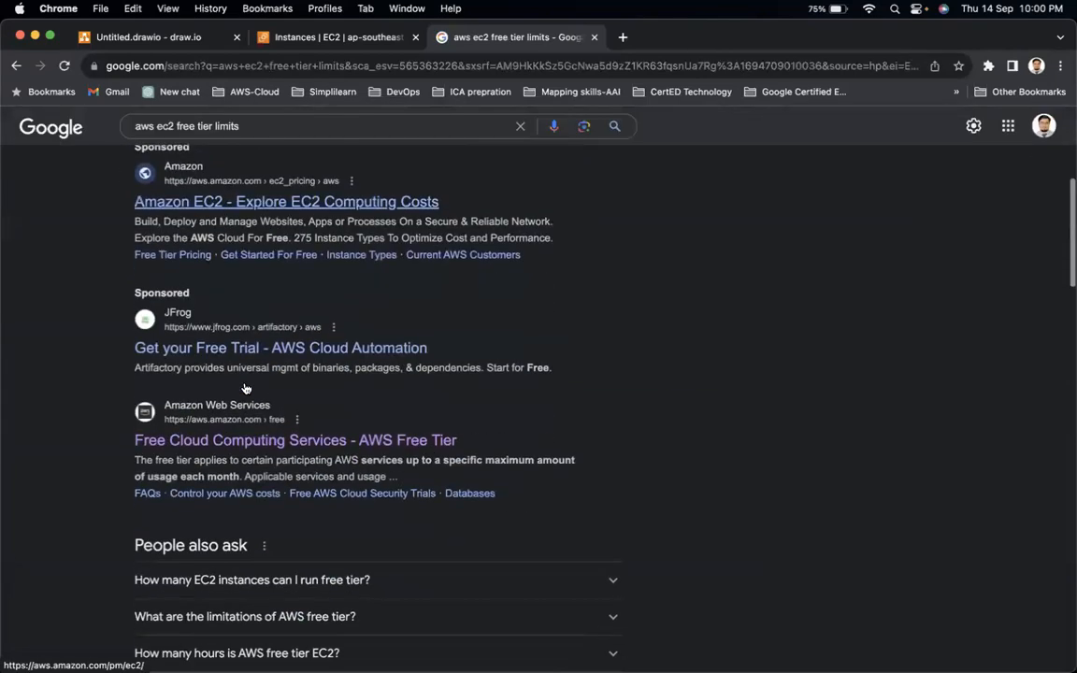
right_click(281, 450)
click(356, 426)
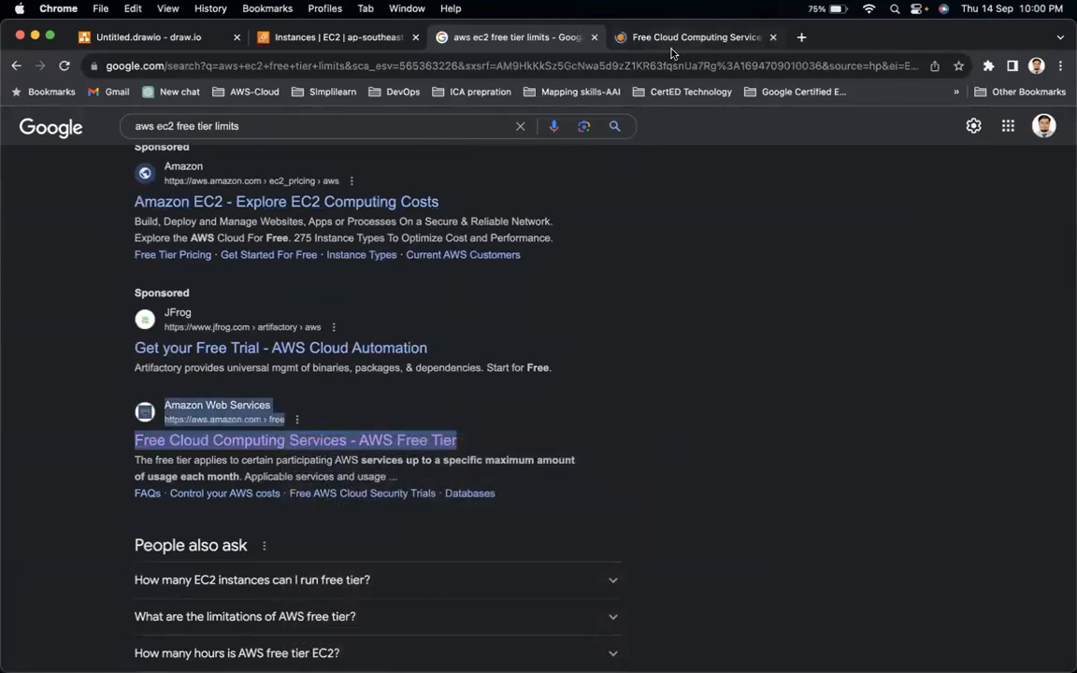
click(671, 40)
Find the Amazon EC2 offer under Free Tier details, highlight "per month" in it, and copy the page's web address.
scroll(371, 472, down, 5)
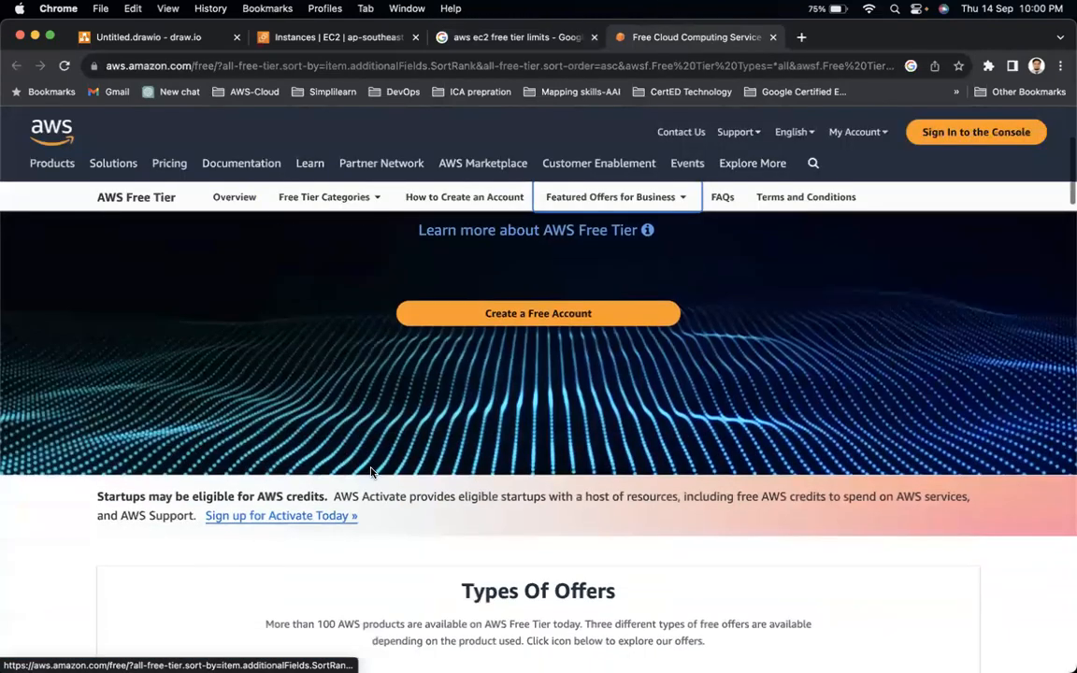
scroll(371, 472, down, 10)
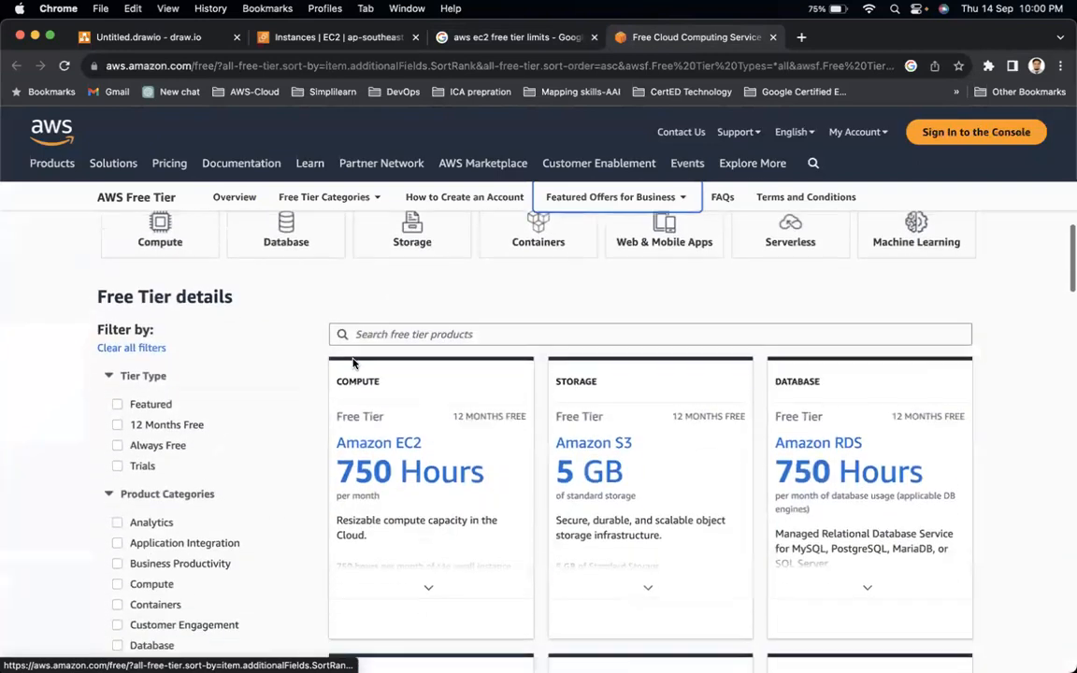
scroll(354, 364, down, 1)
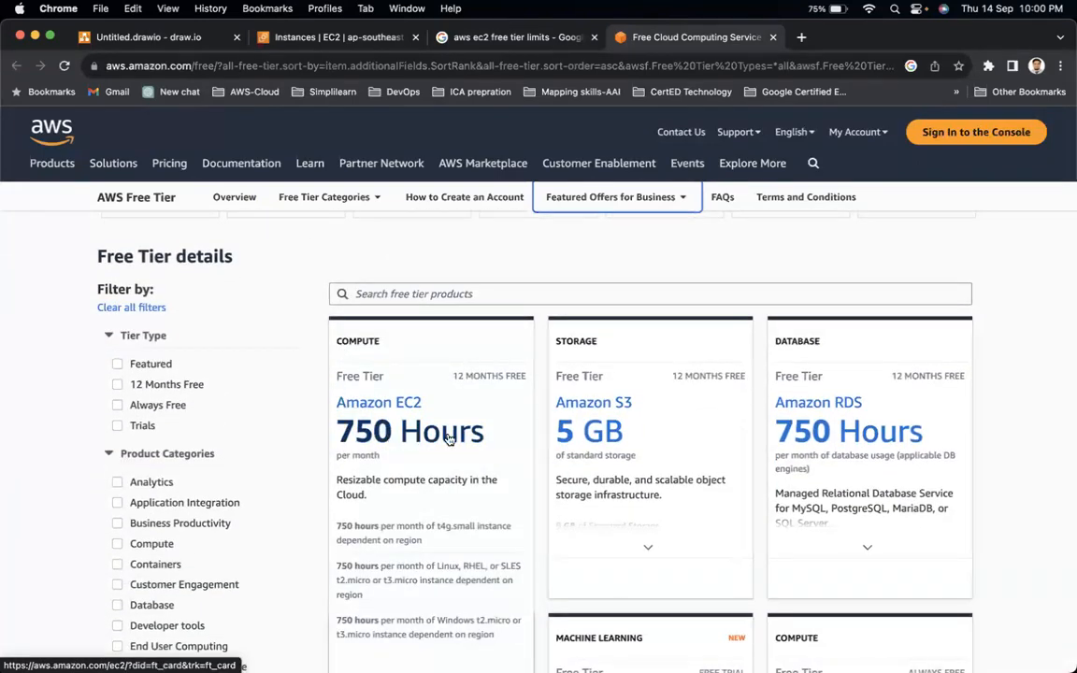
drag(335, 457, 383, 459)
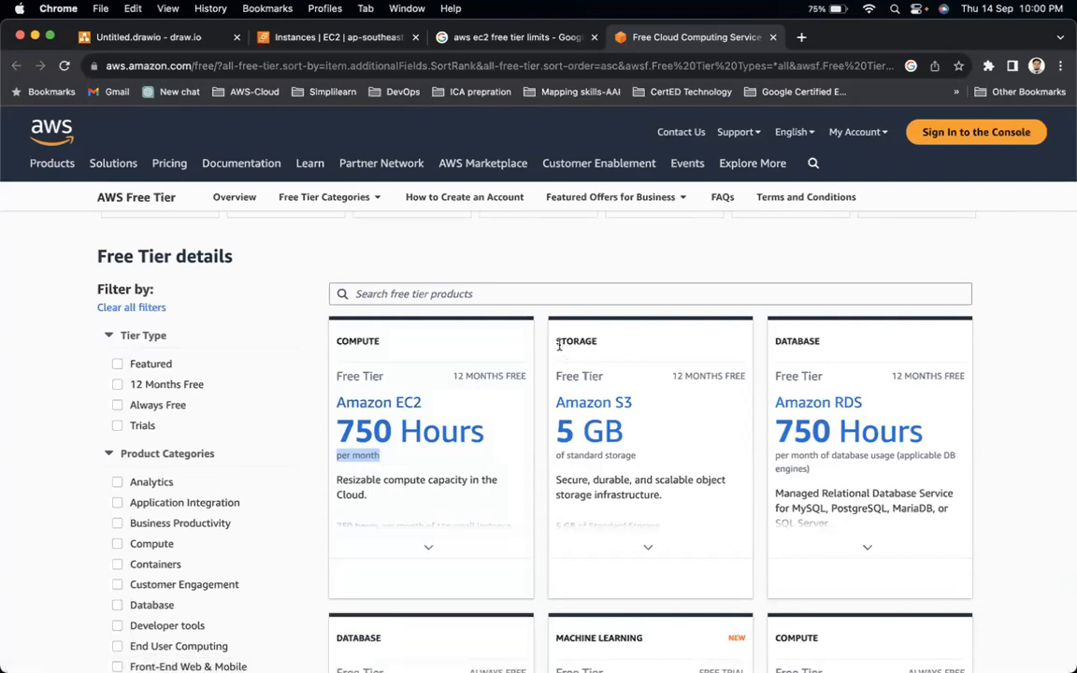
click(361, 66)
key(super+c)
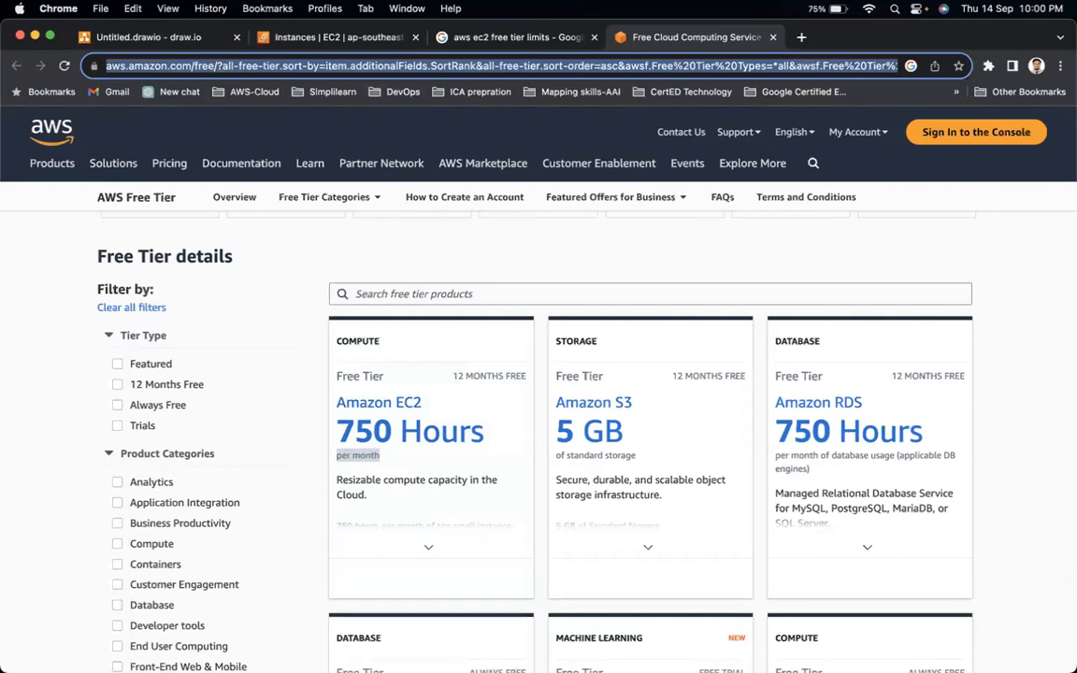
Examine the free tier offers for Amazon S3, RDS, DynamoDB, SageMaker and AWS Lambda, including their limits and durations.
mouse_move(576, 355)
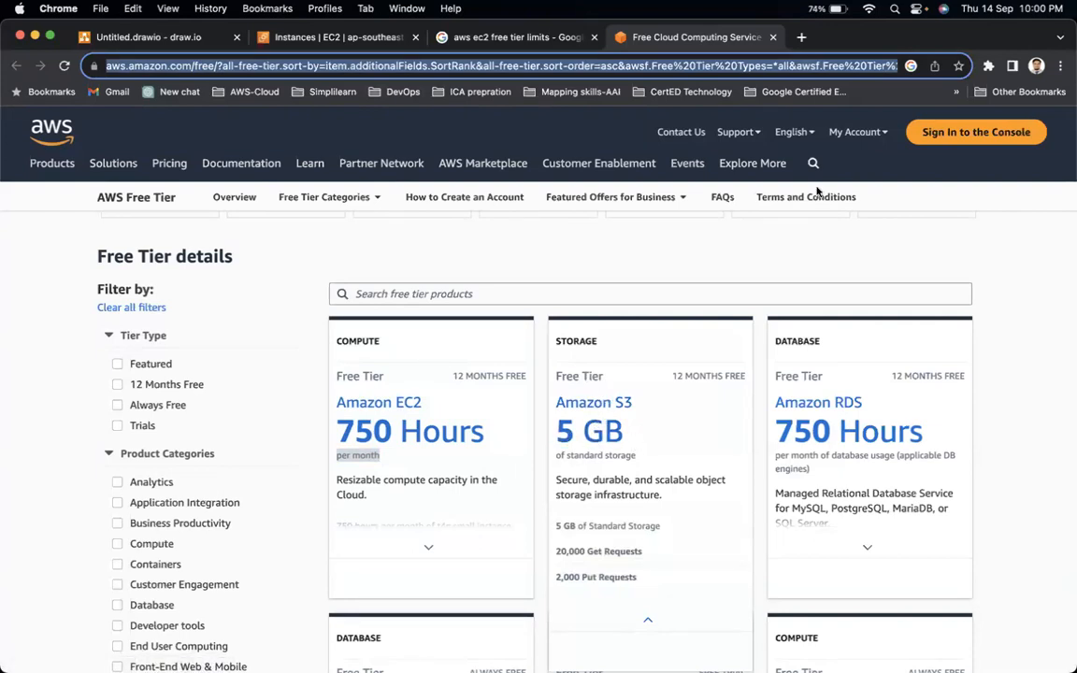
click(775, 344)
drag(775, 344, 822, 345)
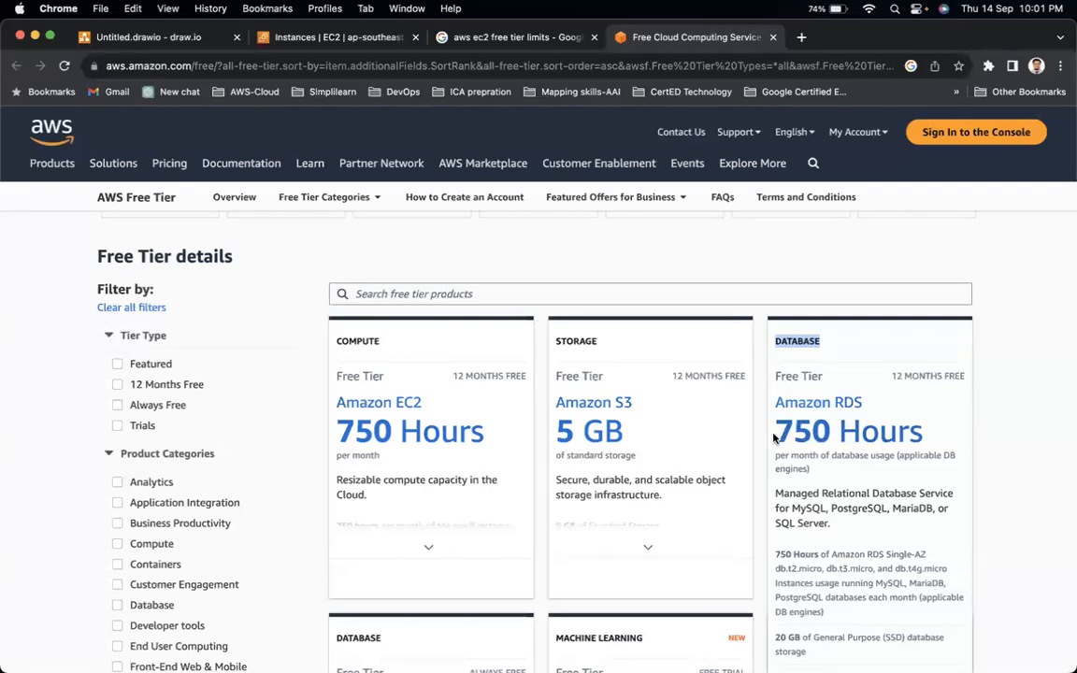
drag(774, 438, 829, 432)
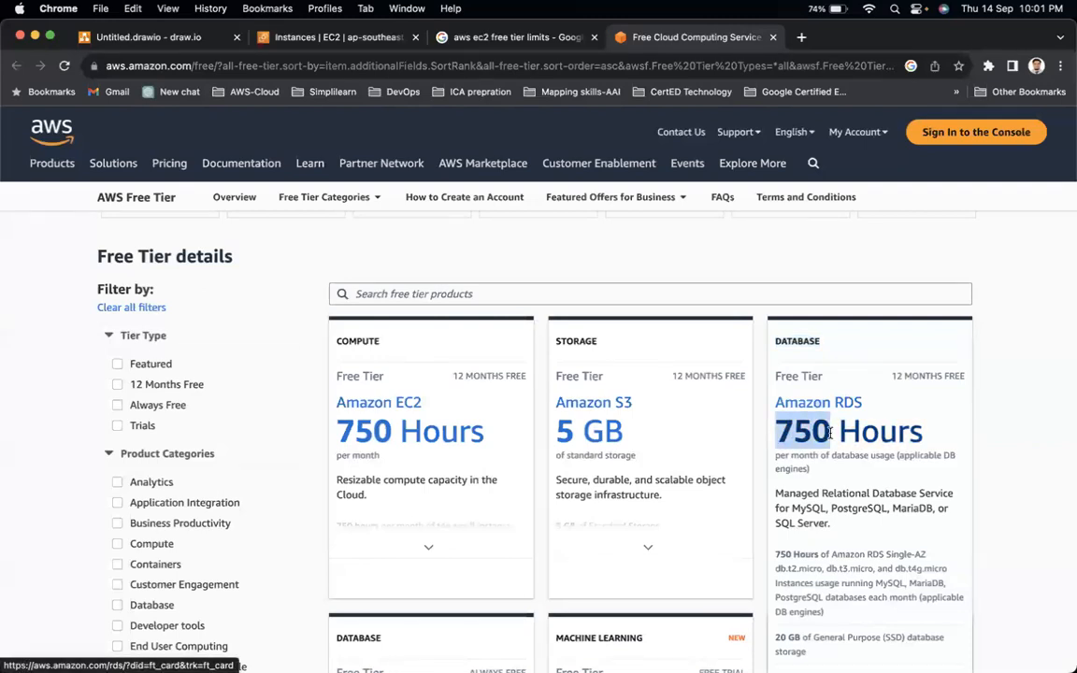
scroll(748, 392, down, 5)
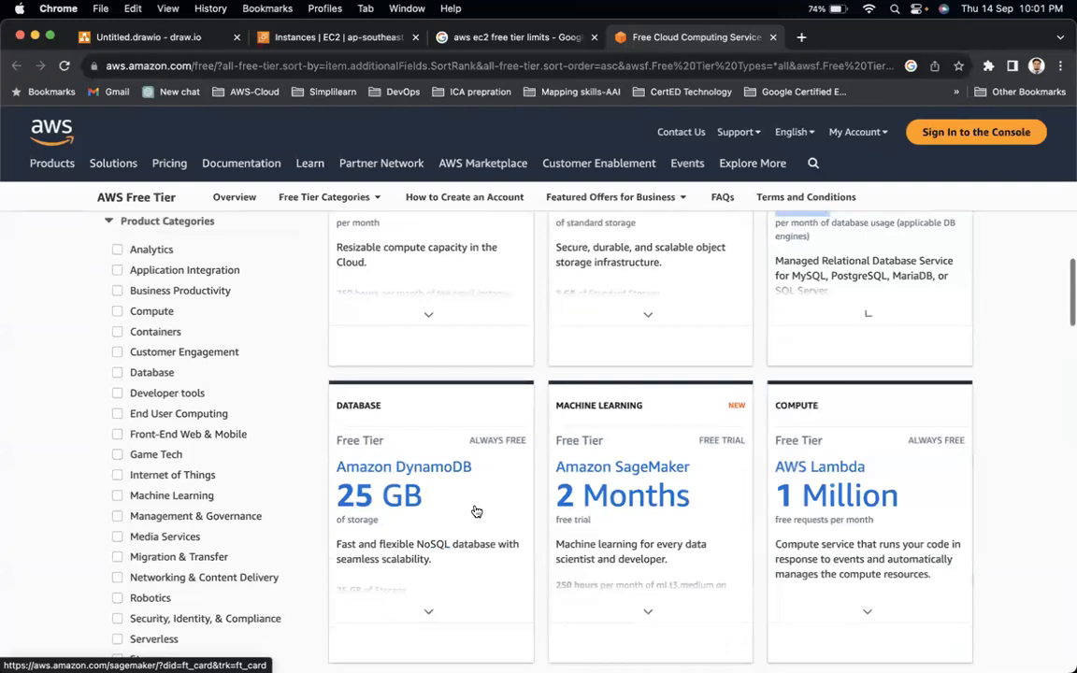
mouse_move(447, 478)
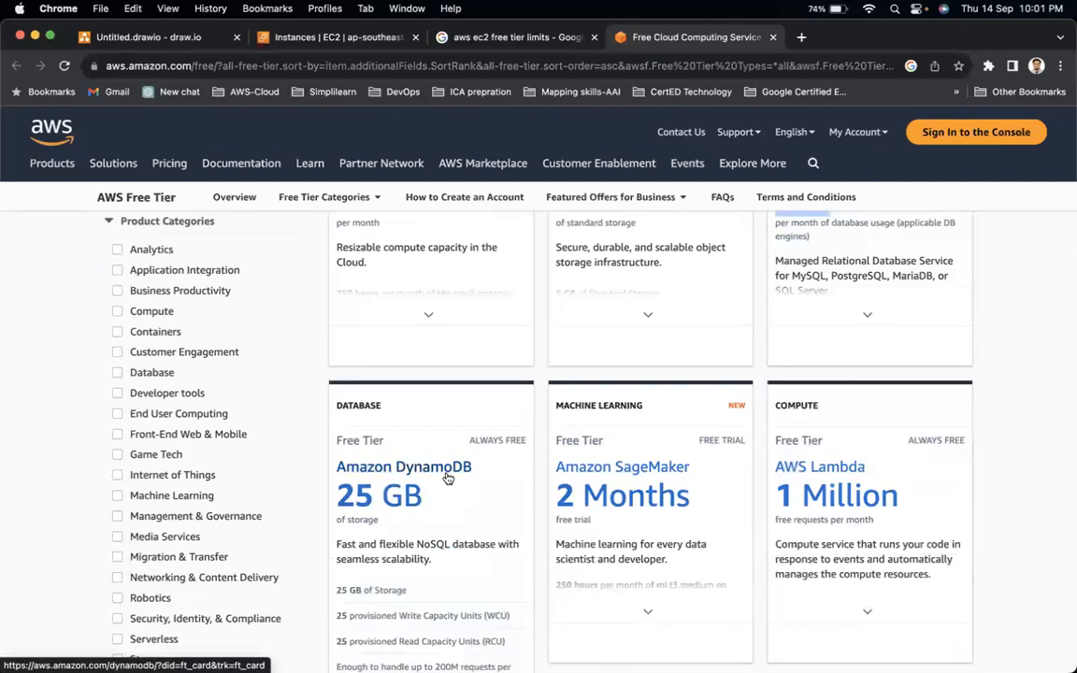
drag(340, 498, 577, 493)
mouse_move(644, 481)
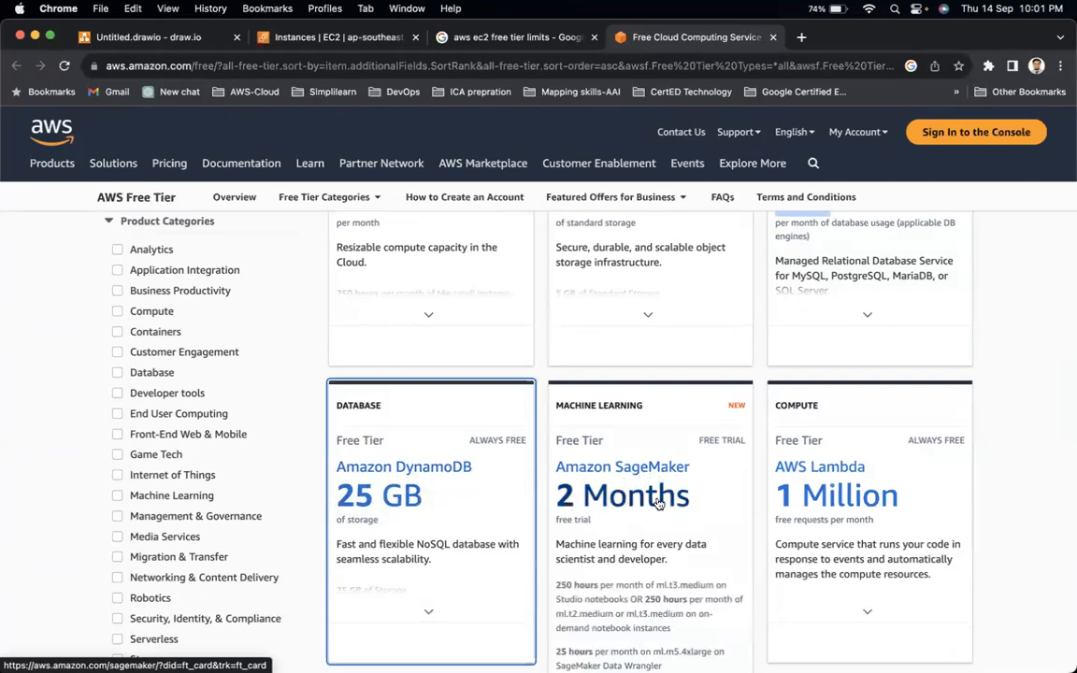
mouse_move(821, 488)
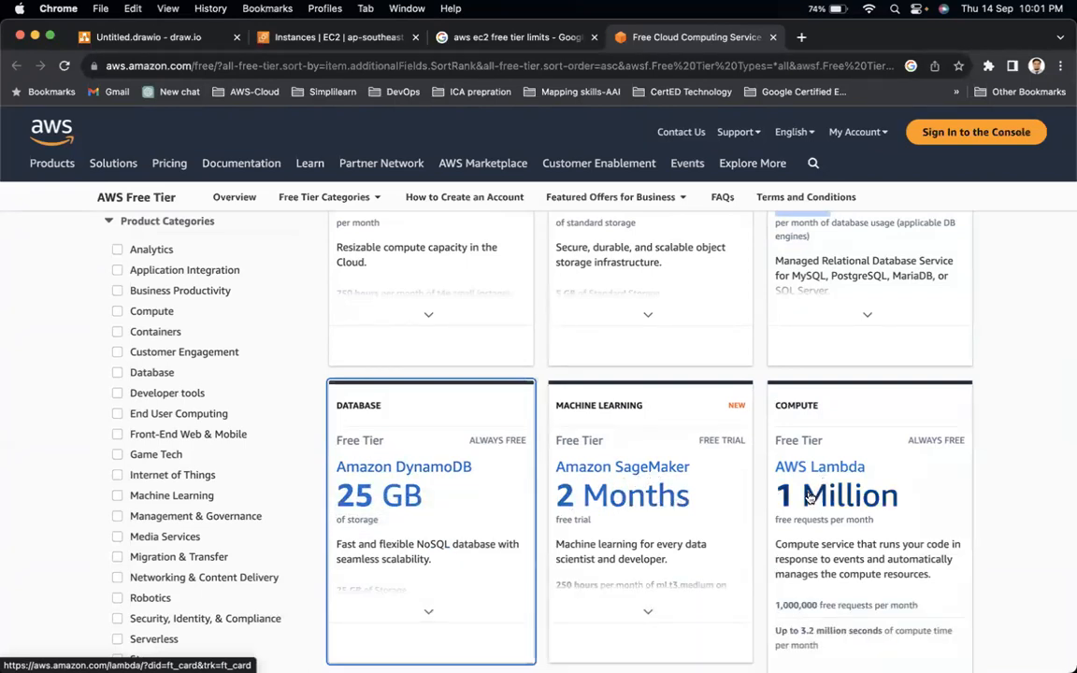
Look over the remaining free tier offers and return to the Amazon EC2 offer, highlighting its number of monthly hours.
scroll(810, 498, down, 5)
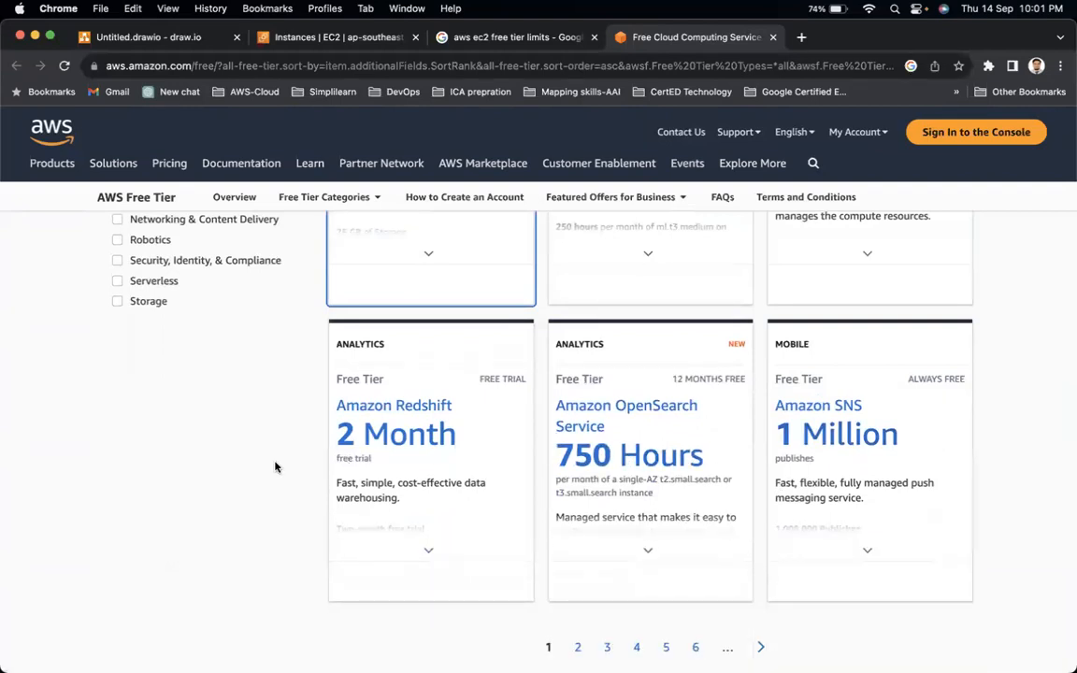
scroll(279, 465, up, 6)
scroll(275, 466, up, 2)
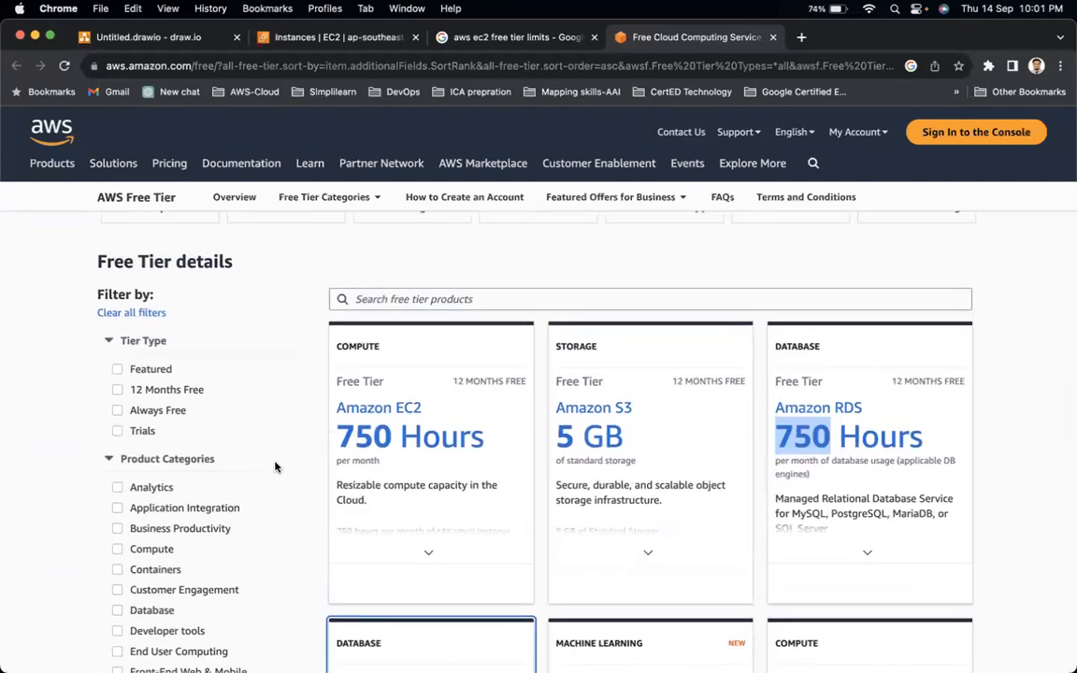
scroll(275, 467, down, 1)
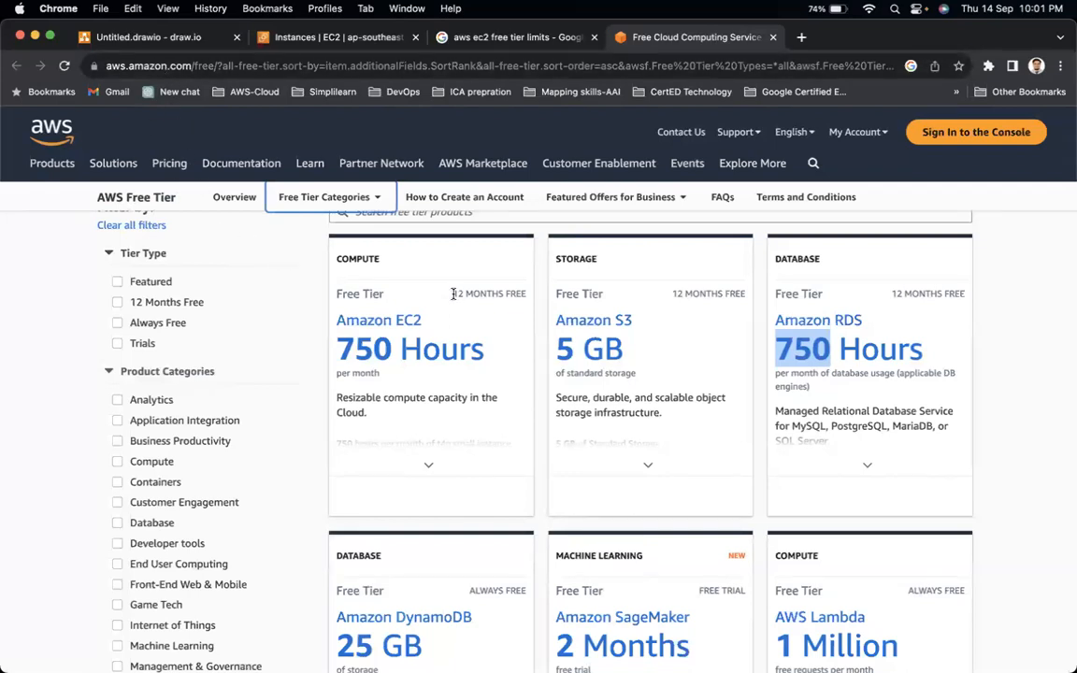
mouse_move(424, 287)
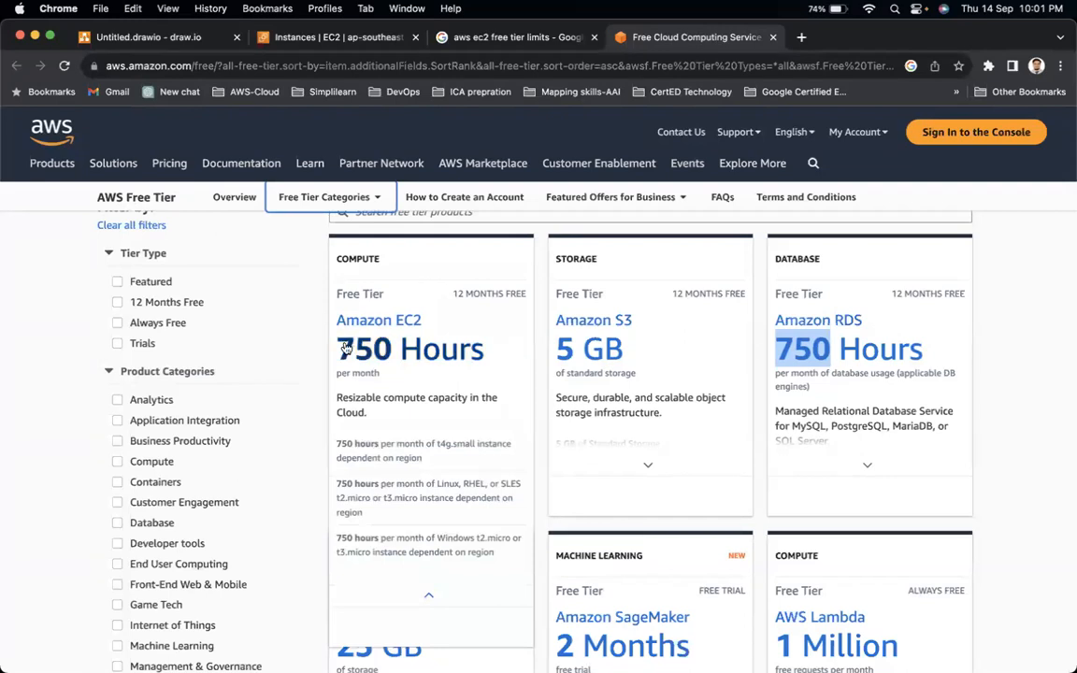
drag(336, 348, 389, 350)
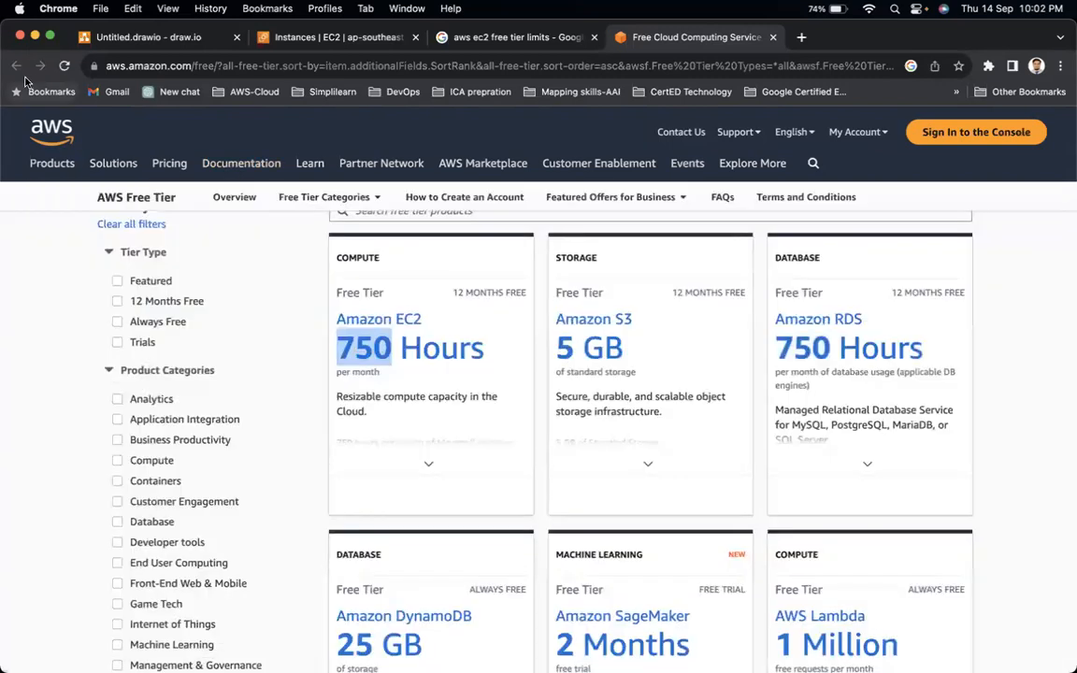
Search for "aws infrastructure" in the existing Google results tab and open the AWS Global Infrastructure result.
click(516, 39)
scroll(280, 244, up, 5)
click(273, 145)
key(BackSpace)
key(BackSpace)
key(BackSpace)
key(BackSpace)
key(BackSpace)
key(BackSpace)
key(BackSpace)
key(BackSpace)
key(BackSpace)
key(BackSpace)
key(BackSpace)
key(BackSpace)
key(BackSpace)
key(BackSpace)
key(BackSpace)
key(BackSpace)
key(BackSpace)
key(BackSpace)
key(BackSpace)
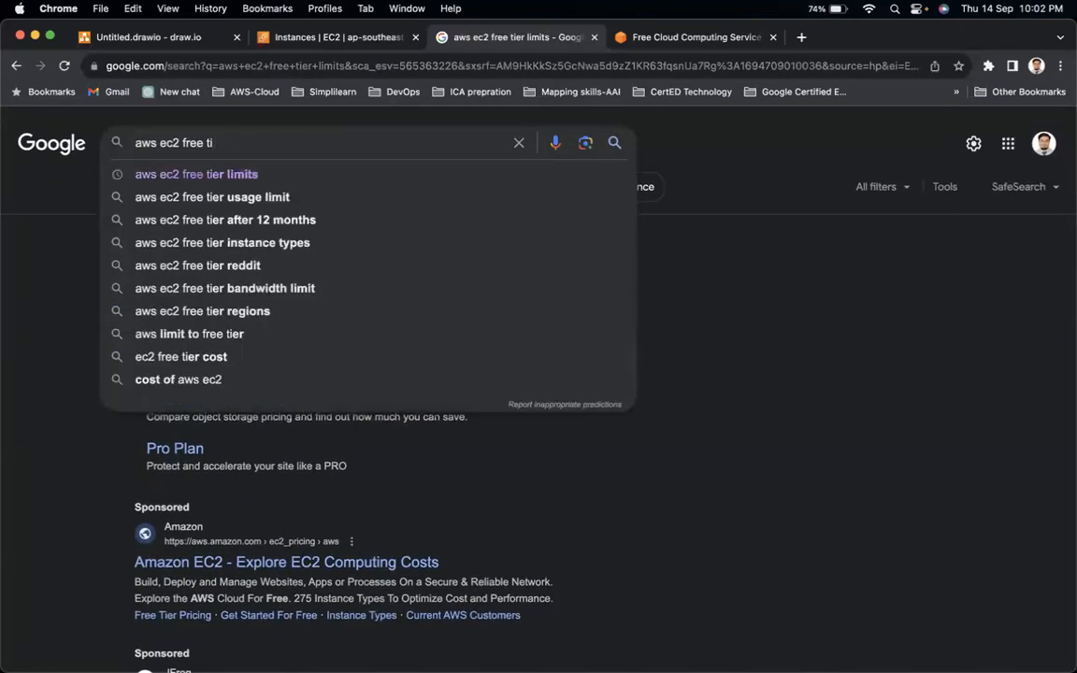
key(BackSpace)
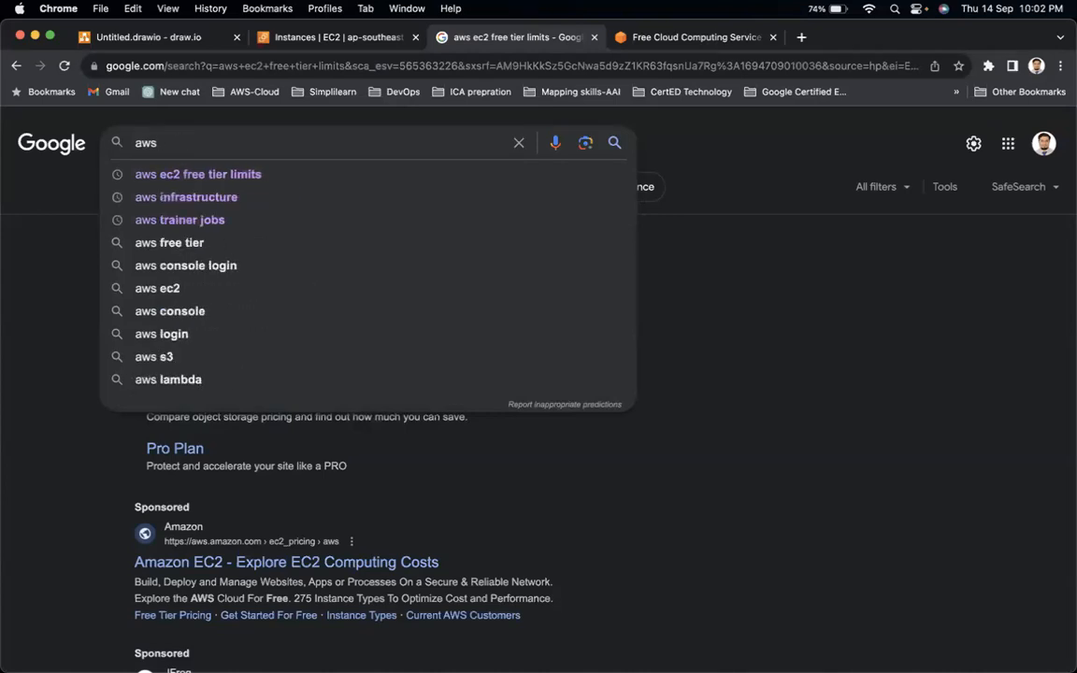
key(Down)
key(Down)
key(Return)
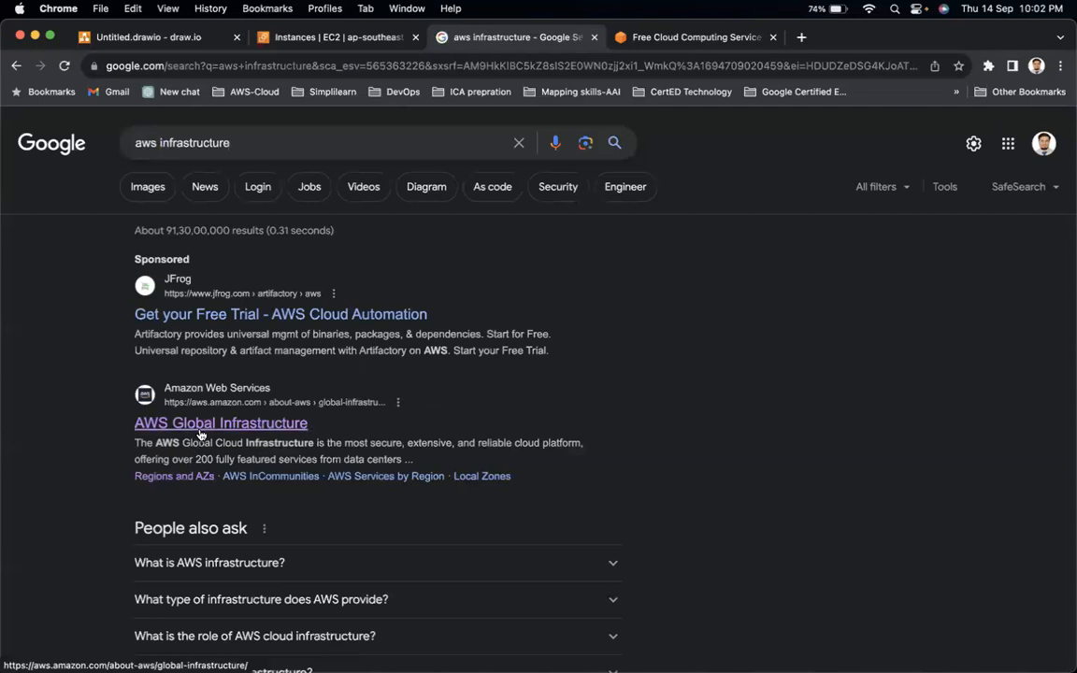
click(198, 424)
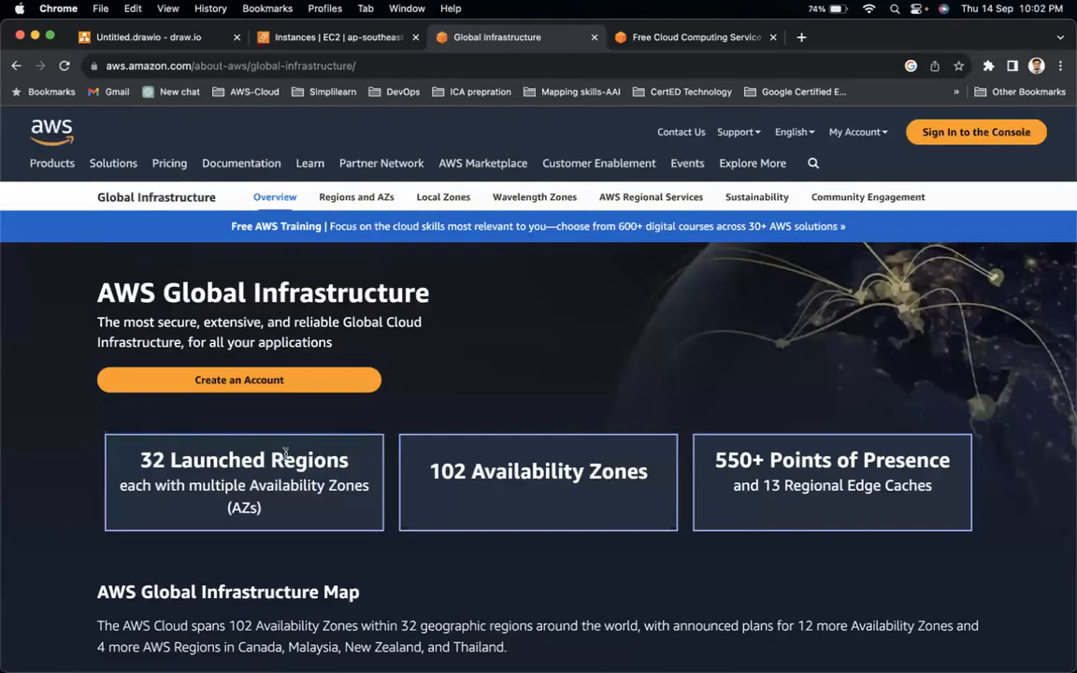
Highlight the launched Regions and Availability Zones counts, and revisit the operating system installation notes in the draw.io diagram.
drag(140, 458, 166, 458)
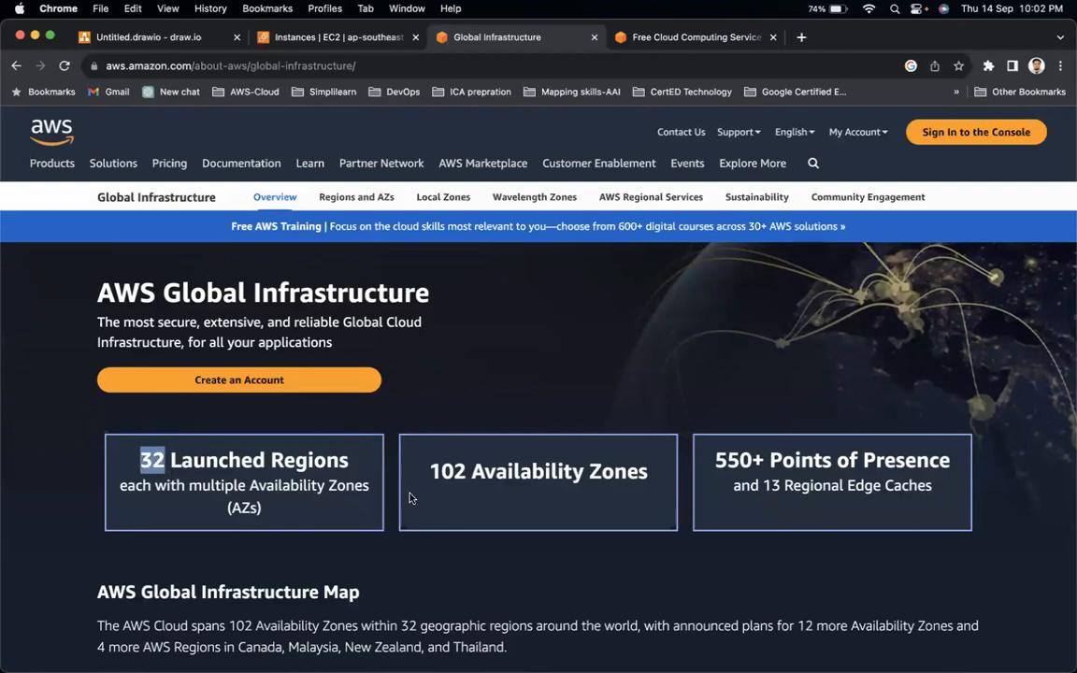
drag(429, 470, 467, 470)
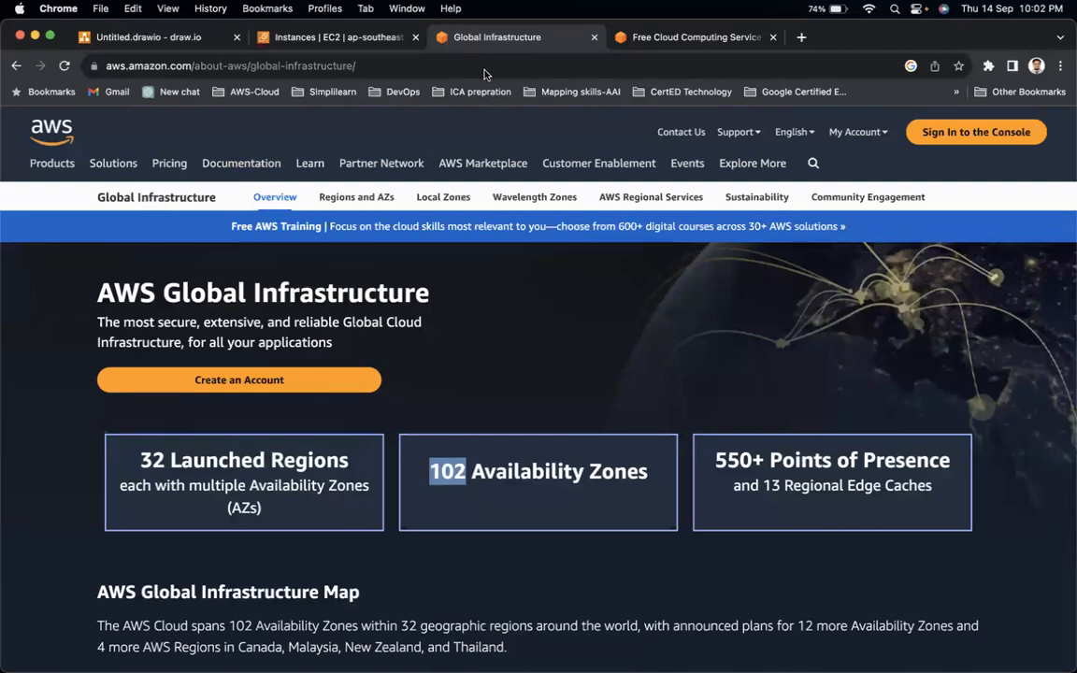
click(280, 37)
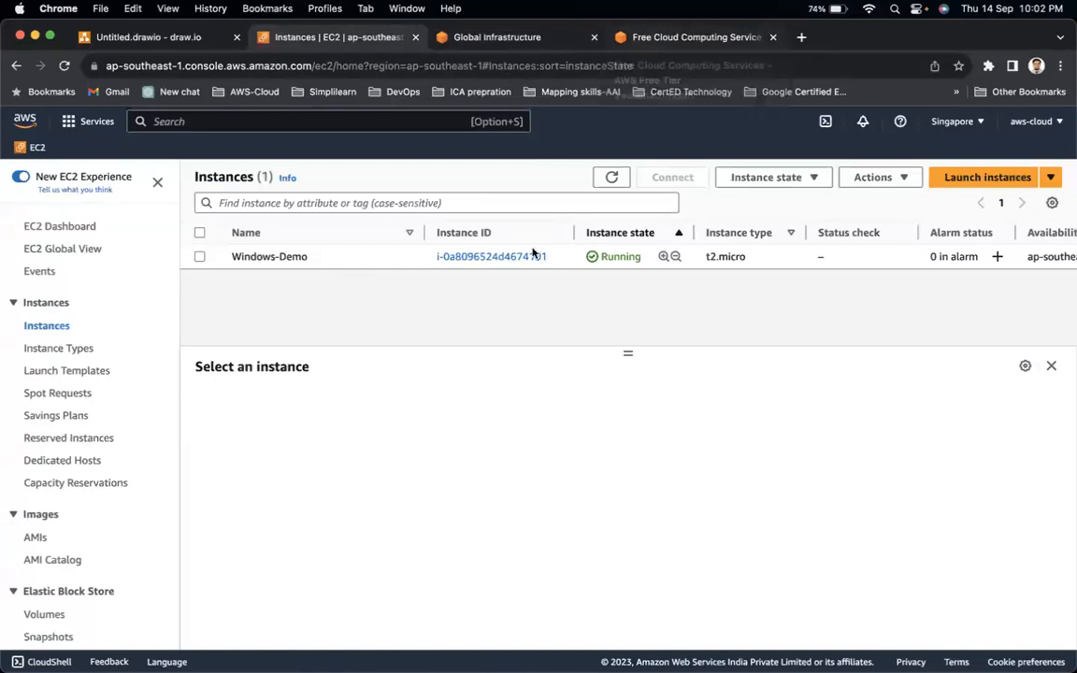
click(180, 38)
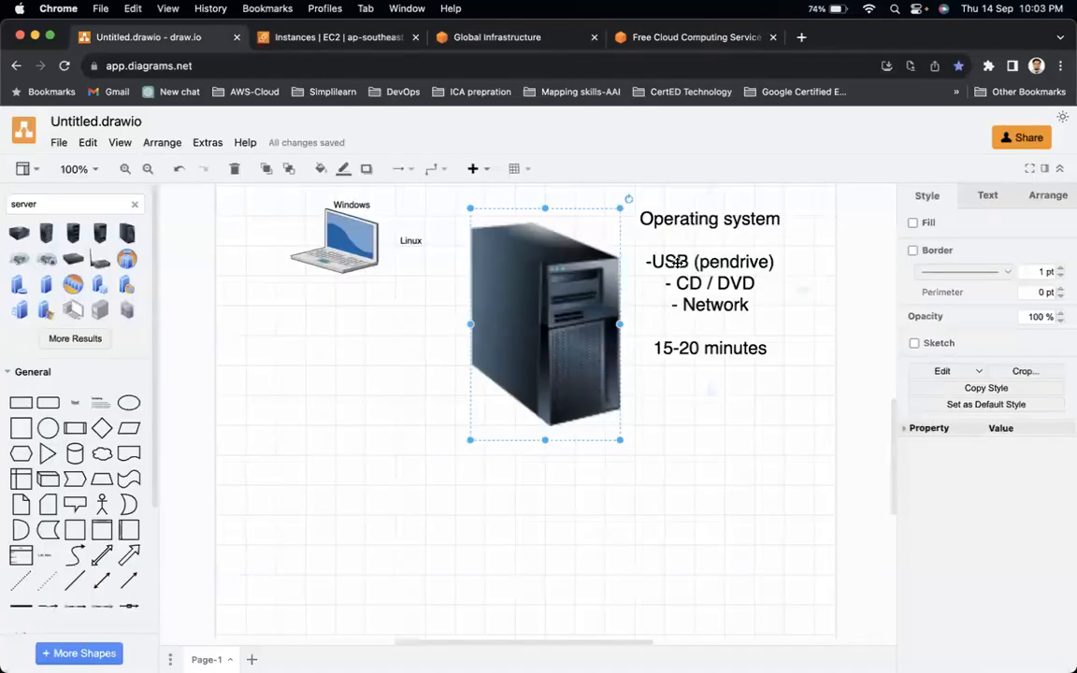
click(677, 262)
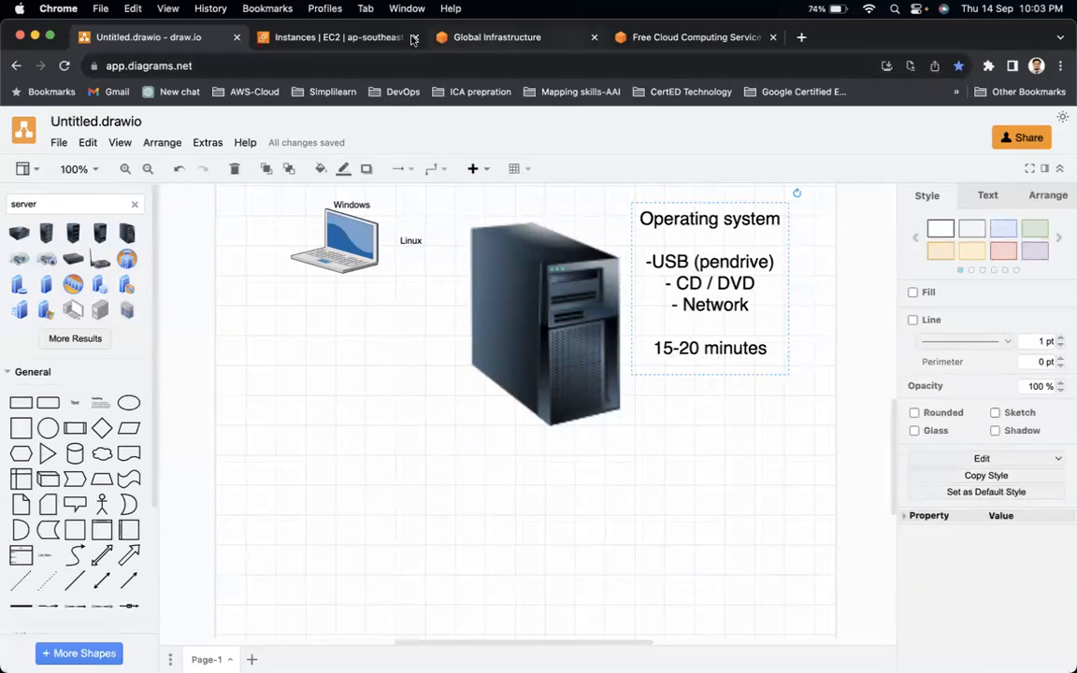
Select the Windows-Demo instance in the EC2 console and look through its instance settings, image and template, and monitoring options.
click(379, 37)
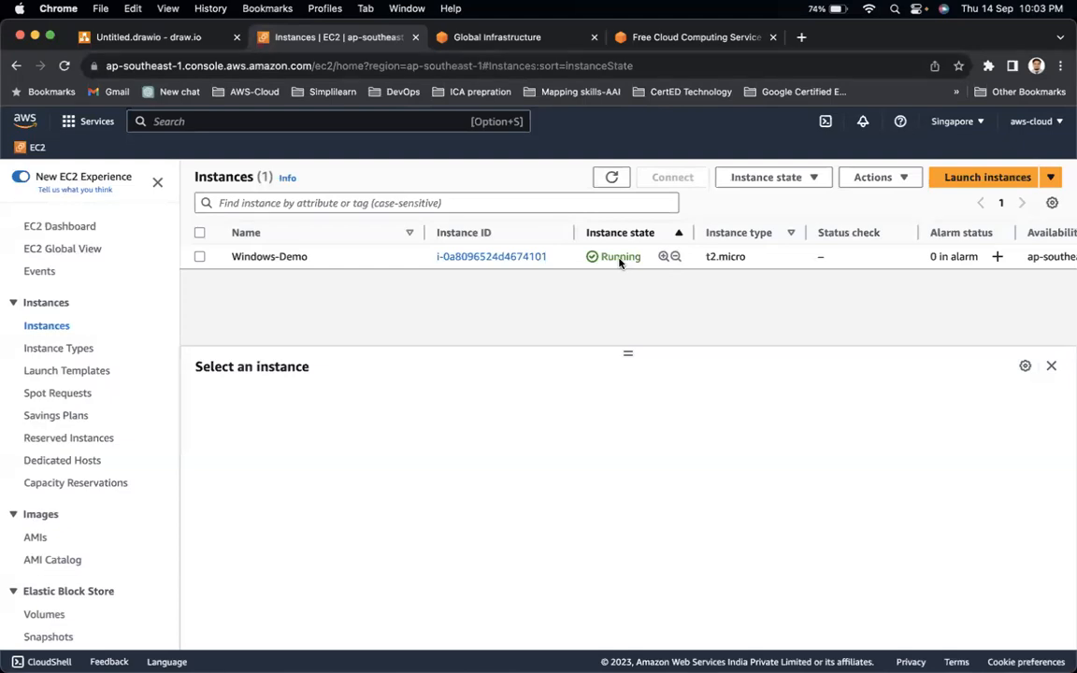
click(199, 257)
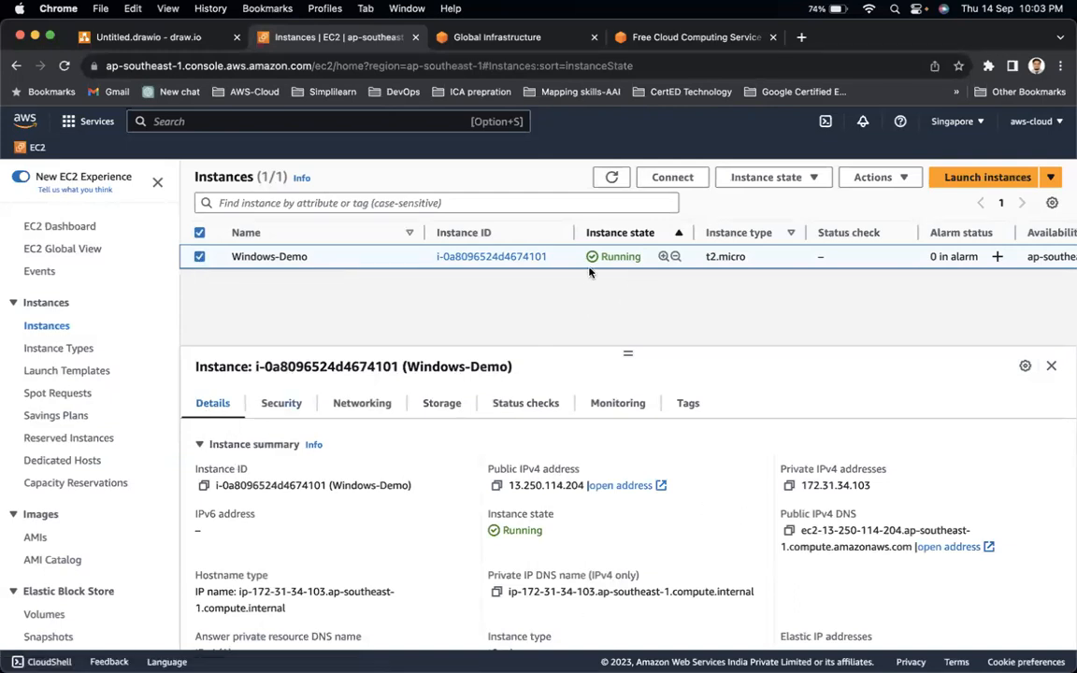
click(879, 180)
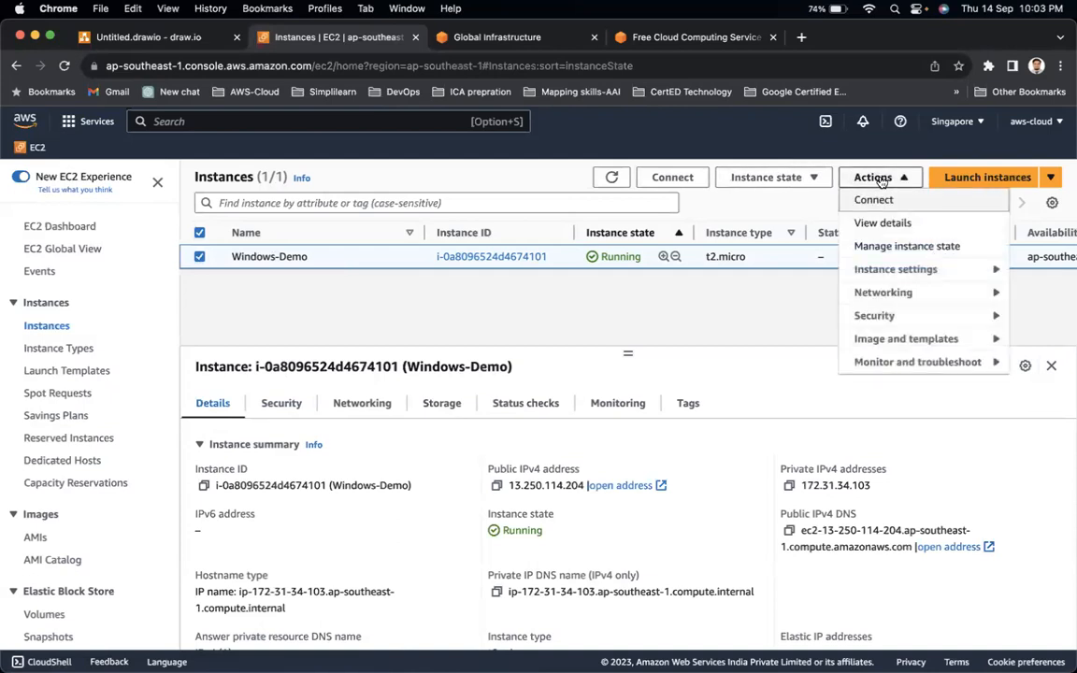
click(895, 271)
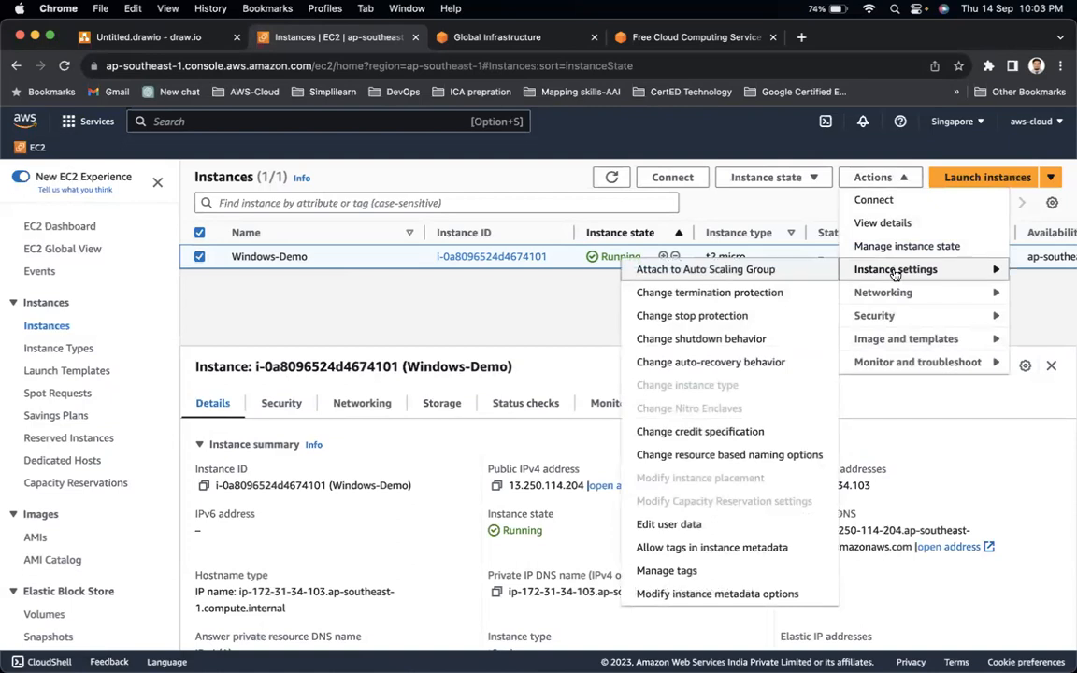
click(901, 342)
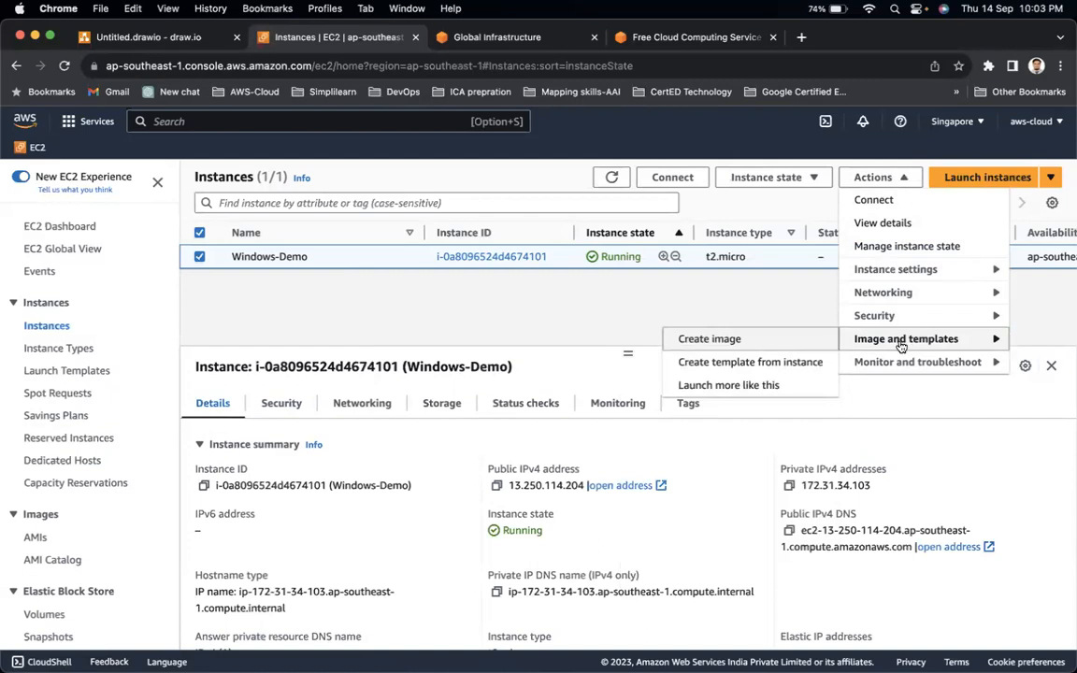
click(900, 365)
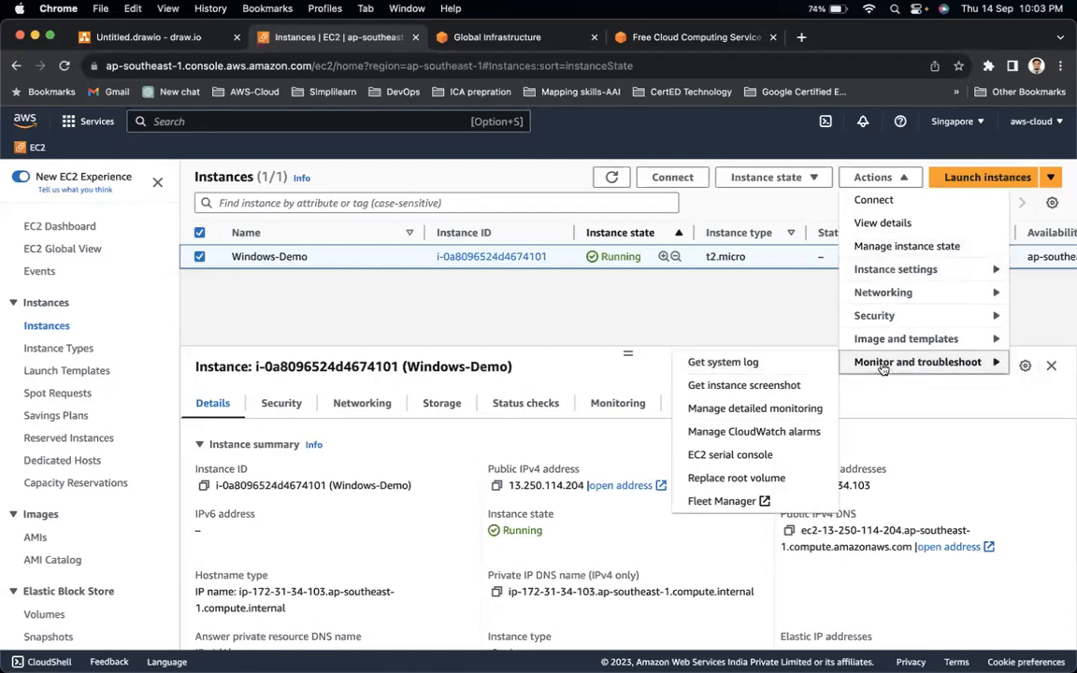
click(635, 266)
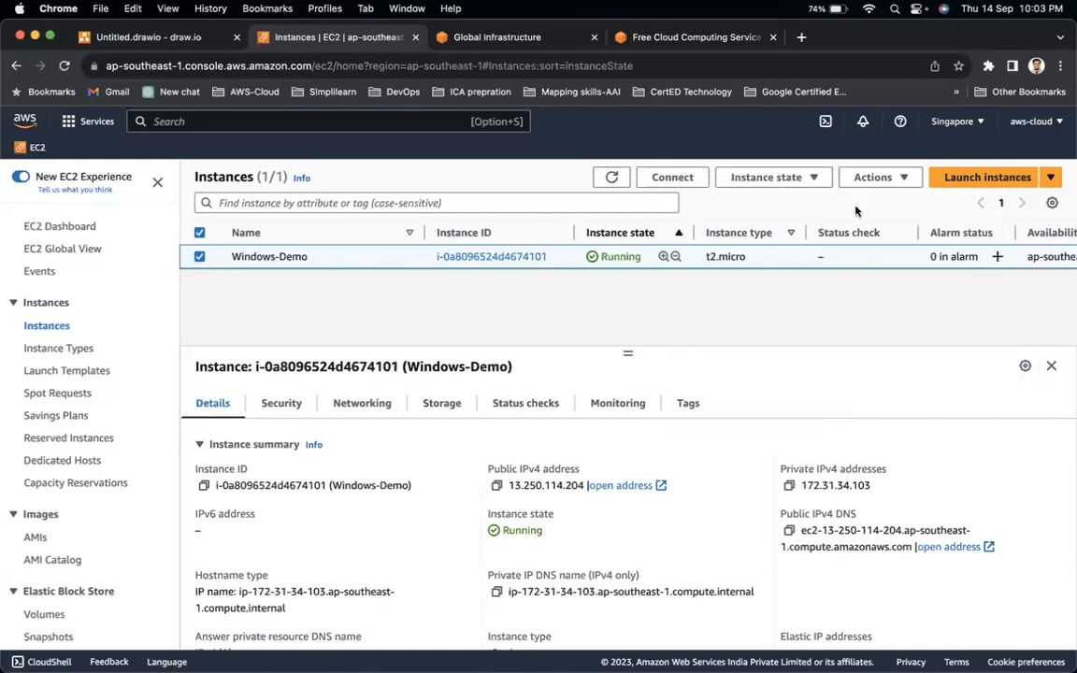
Get the instance screenshot of Windows-Demo through the monitoring and troubleshooting options and look over the whole image.
click(886, 182)
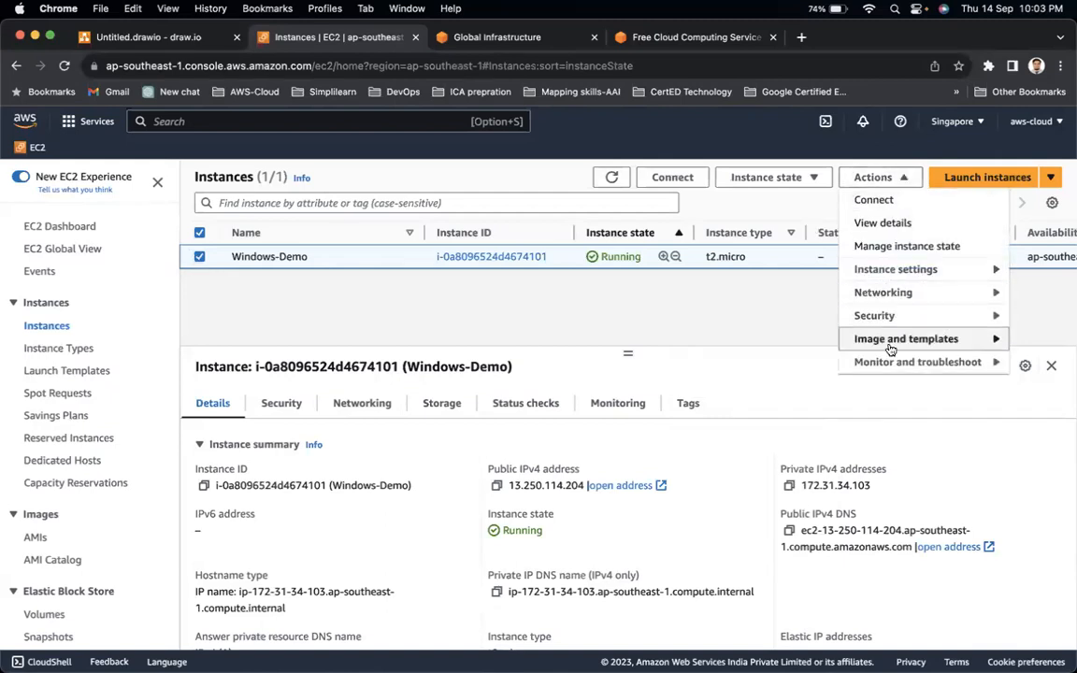
mouse_move(887, 368)
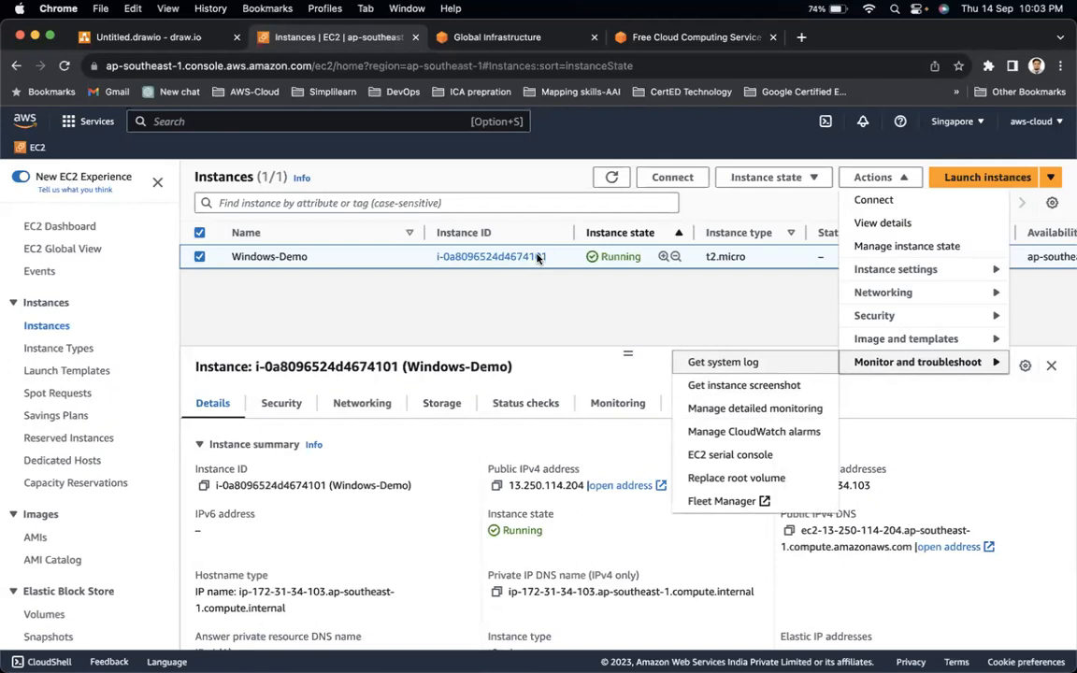
click(728, 387)
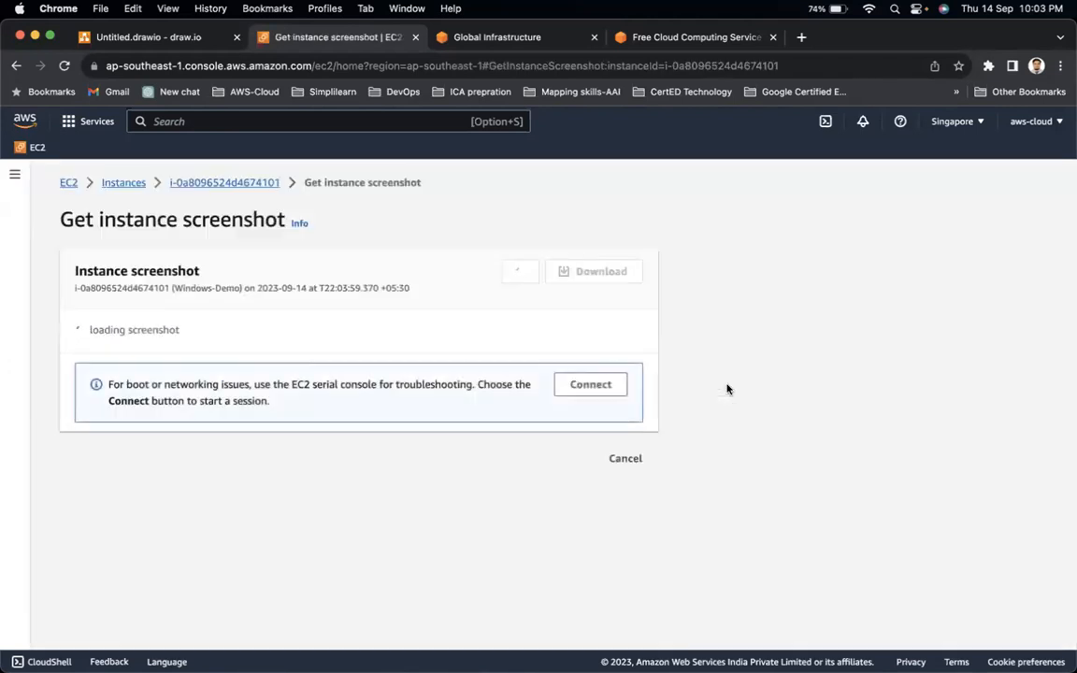
scroll(283, 460, down, 5)
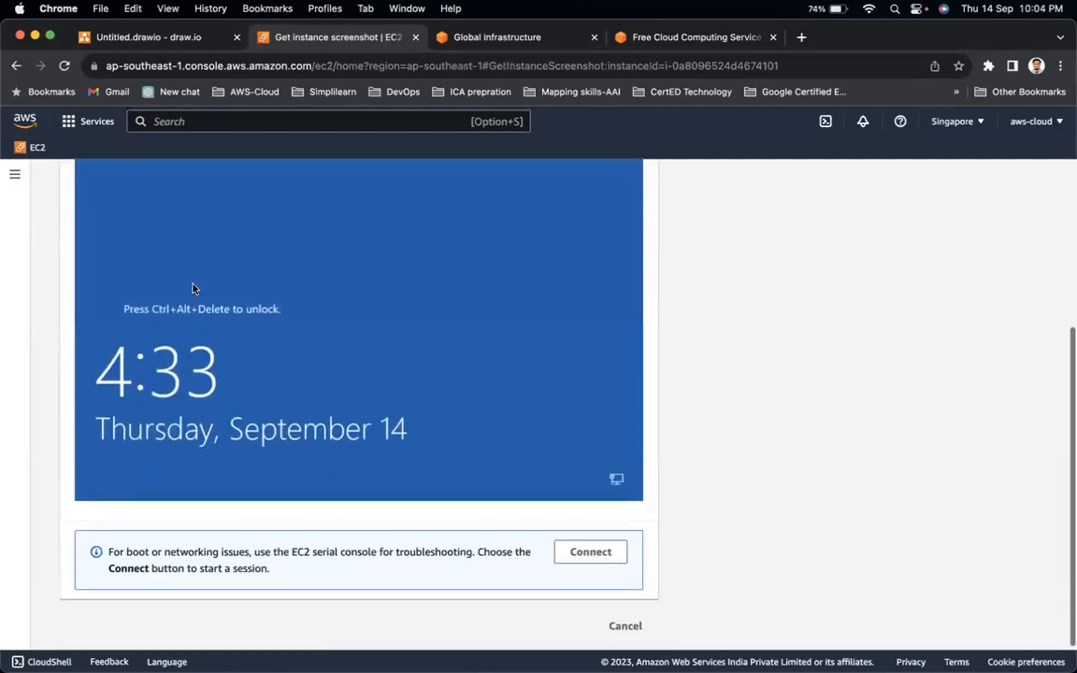
scroll(197, 294, up, 3)
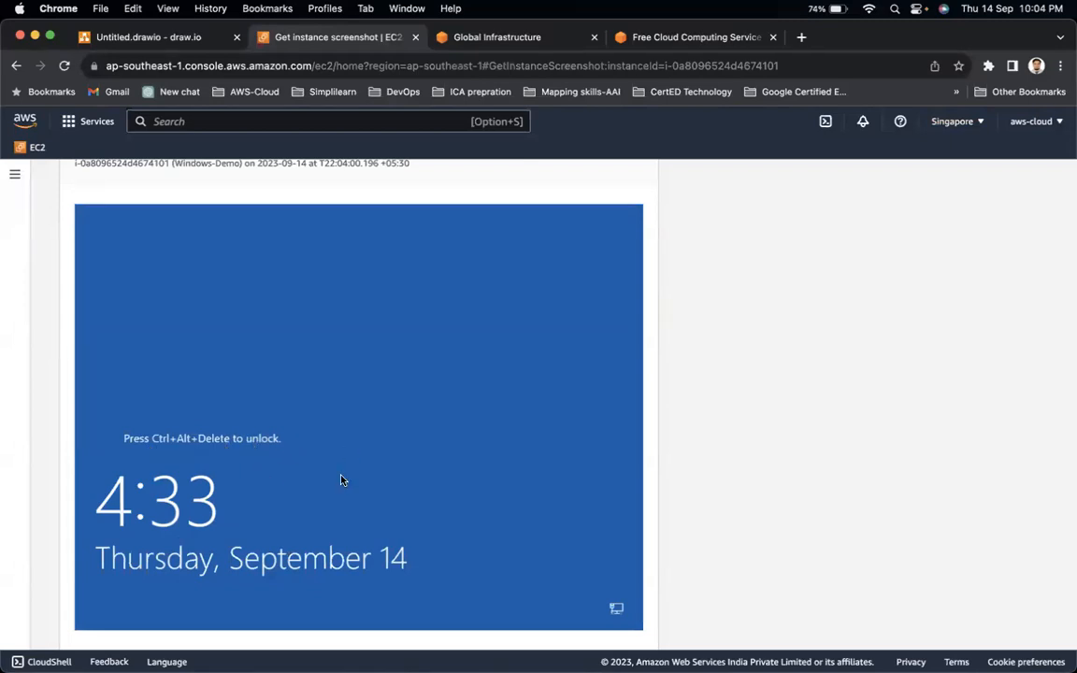
scroll(341, 480, down, 3)
scroll(341, 479, up, 5)
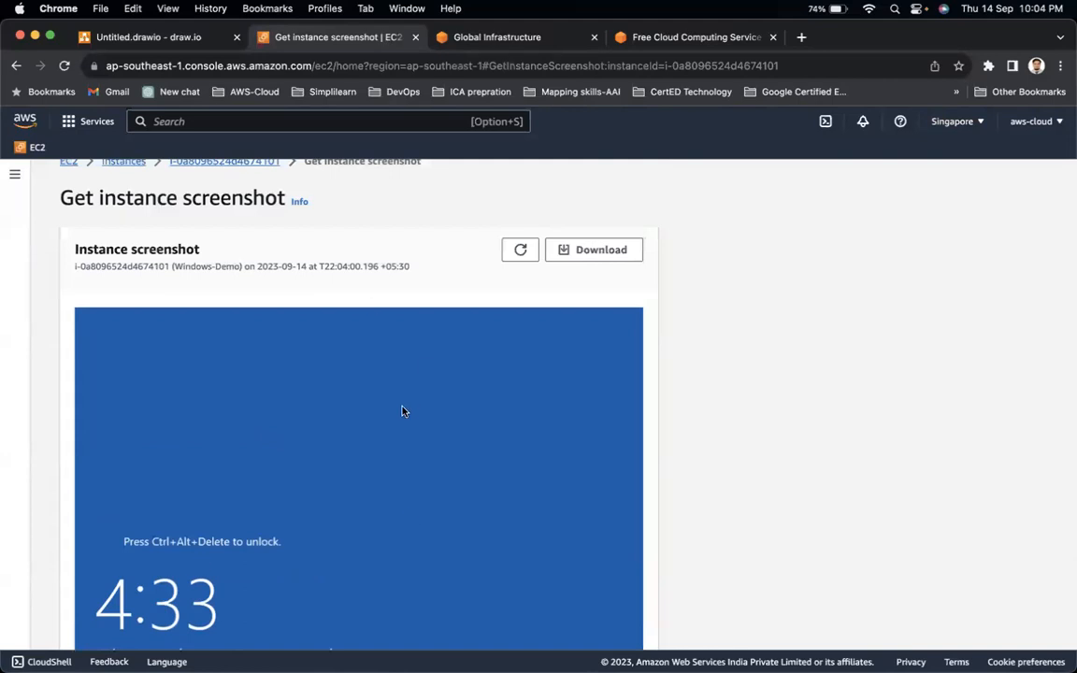
scroll(404, 411, up, 1)
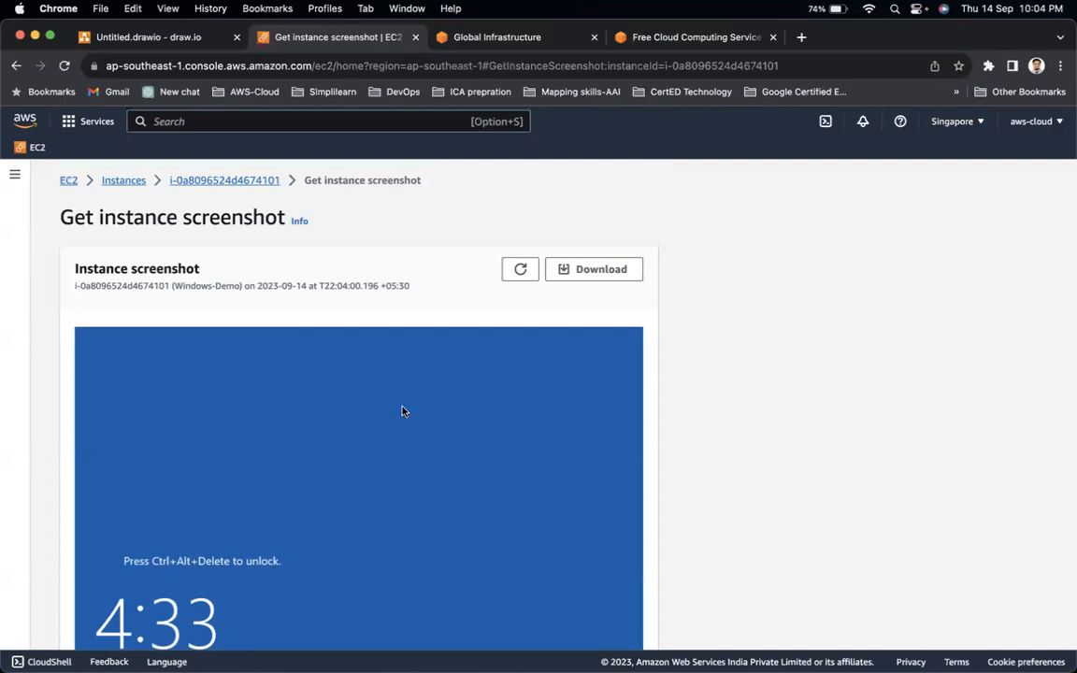
Return to the instances list and highlight the Instance state and Status check headings and the Windows-Demo status check result.
click(125, 180)
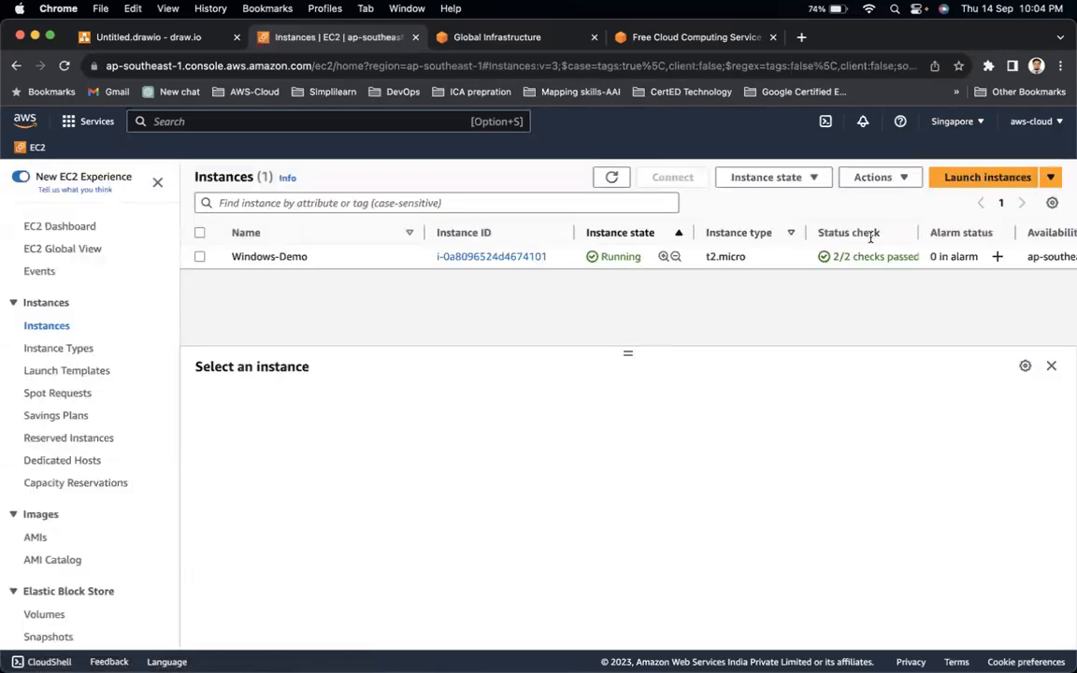
drag(585, 241, 642, 240)
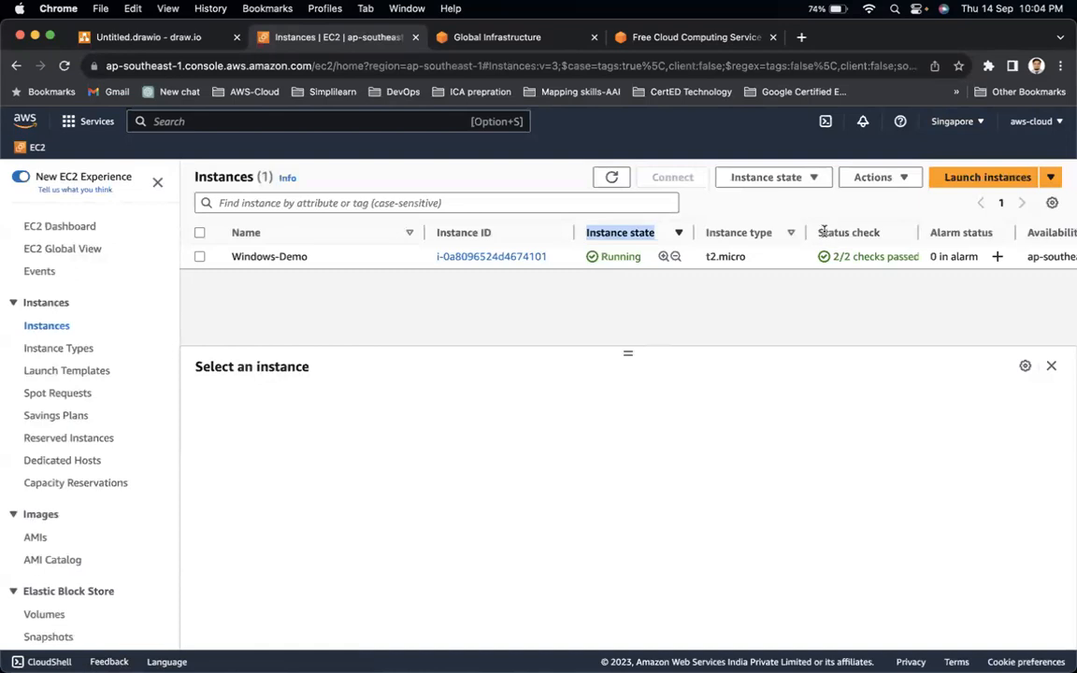
drag(817, 234, 882, 233)
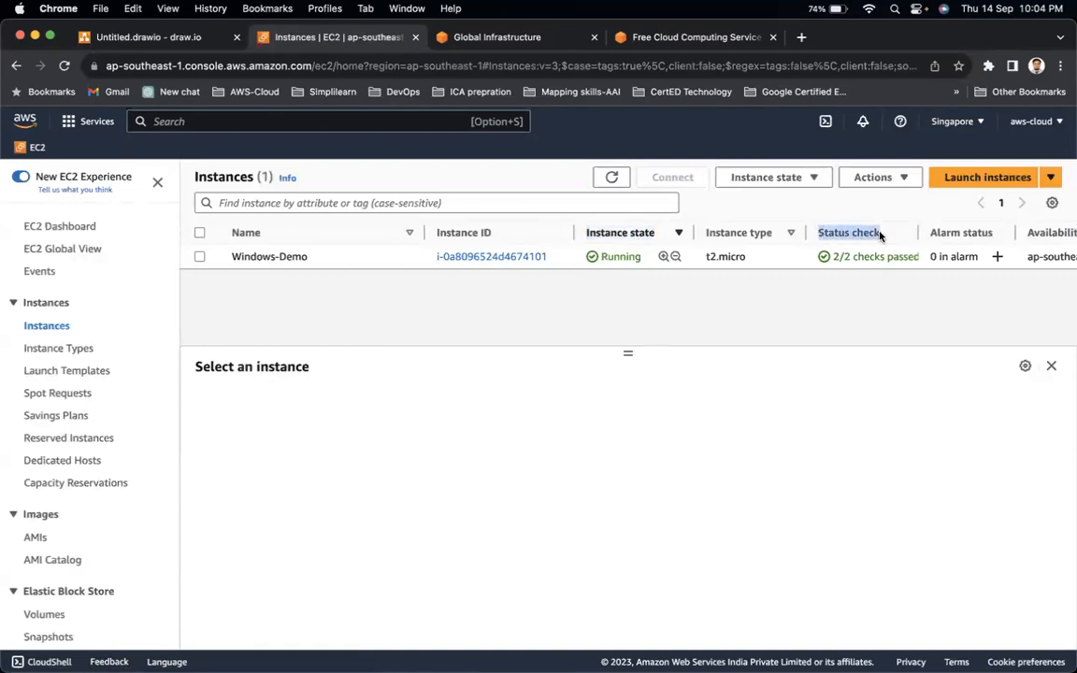
drag(831, 258, 915, 261)
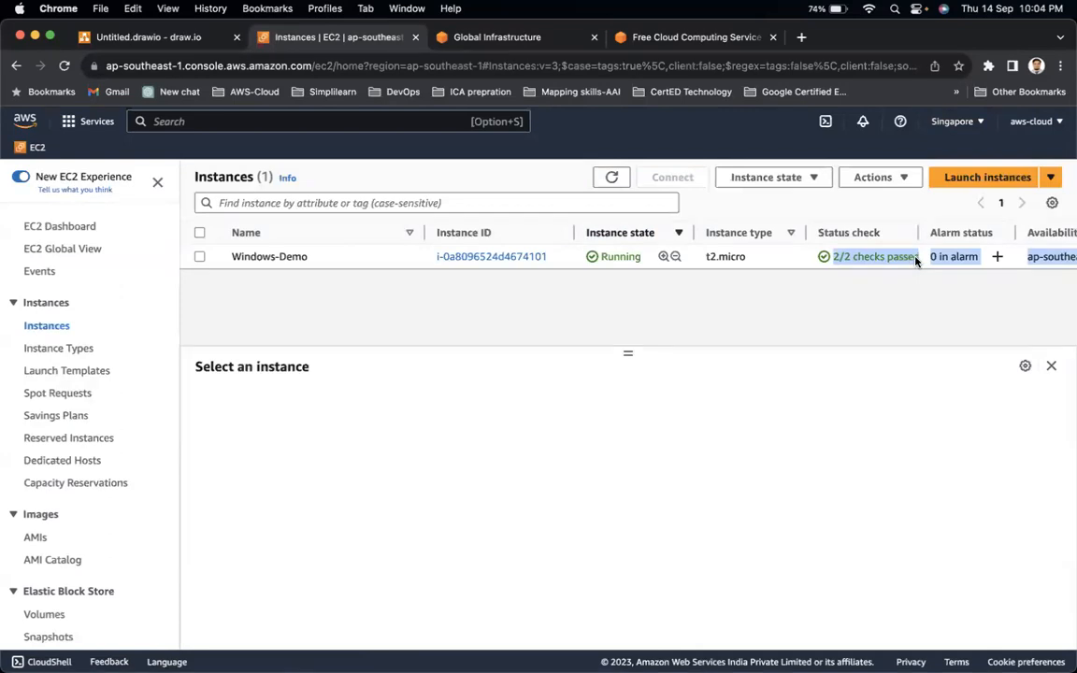
click(819, 273)
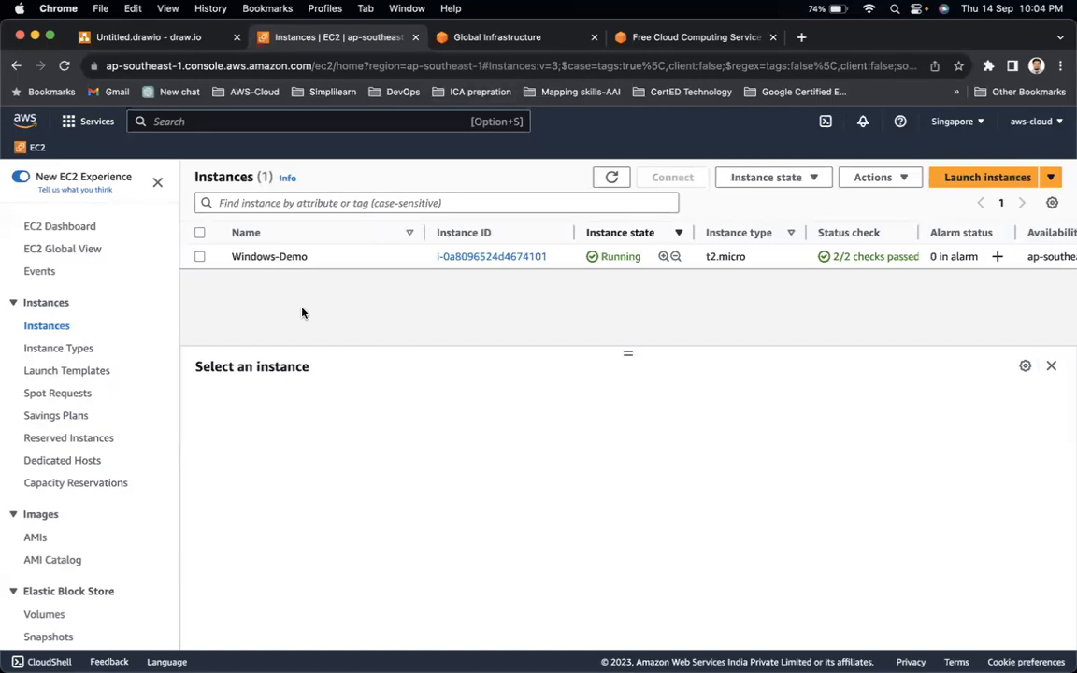
Terminate the Windows-Demo instance and confirm the termination.
click(199, 258)
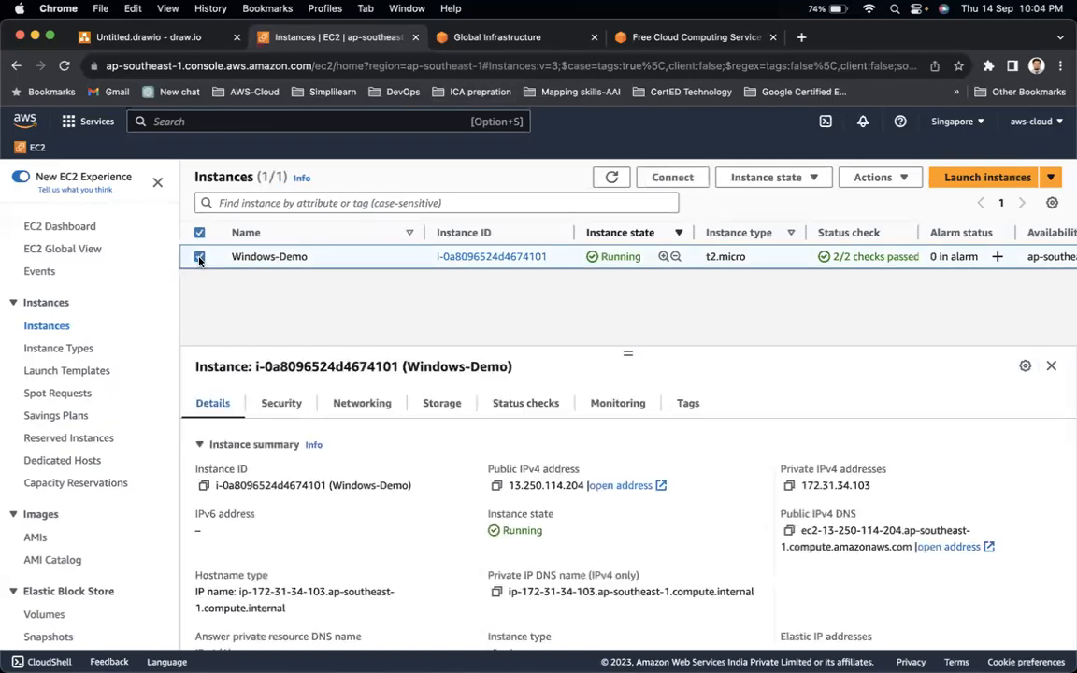
click(774, 185)
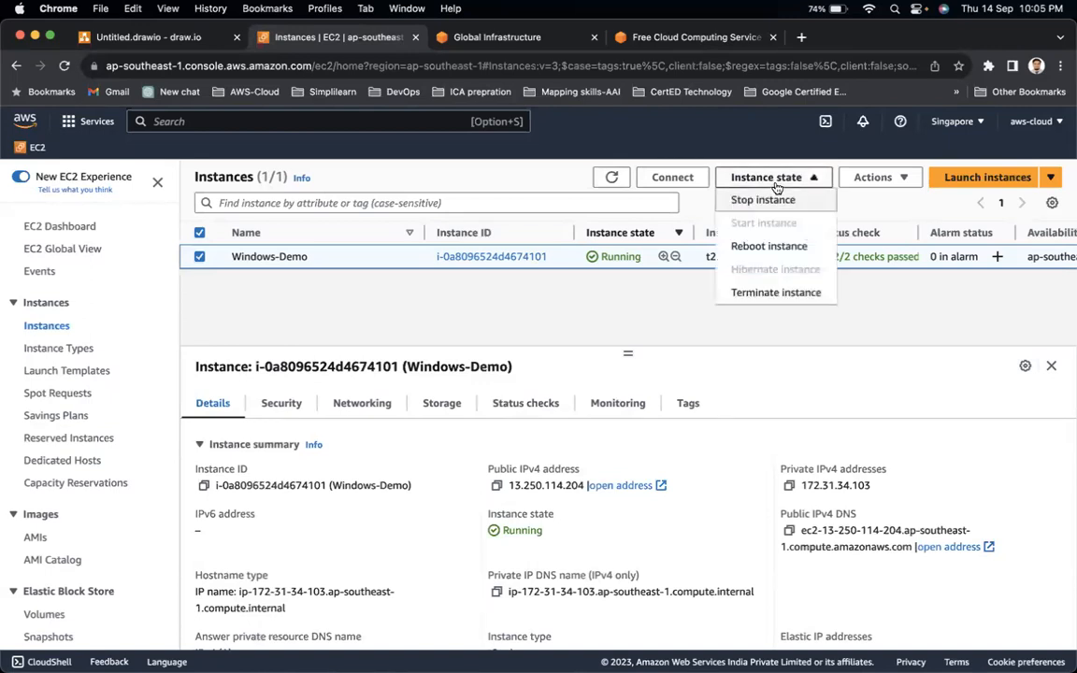
click(791, 294)
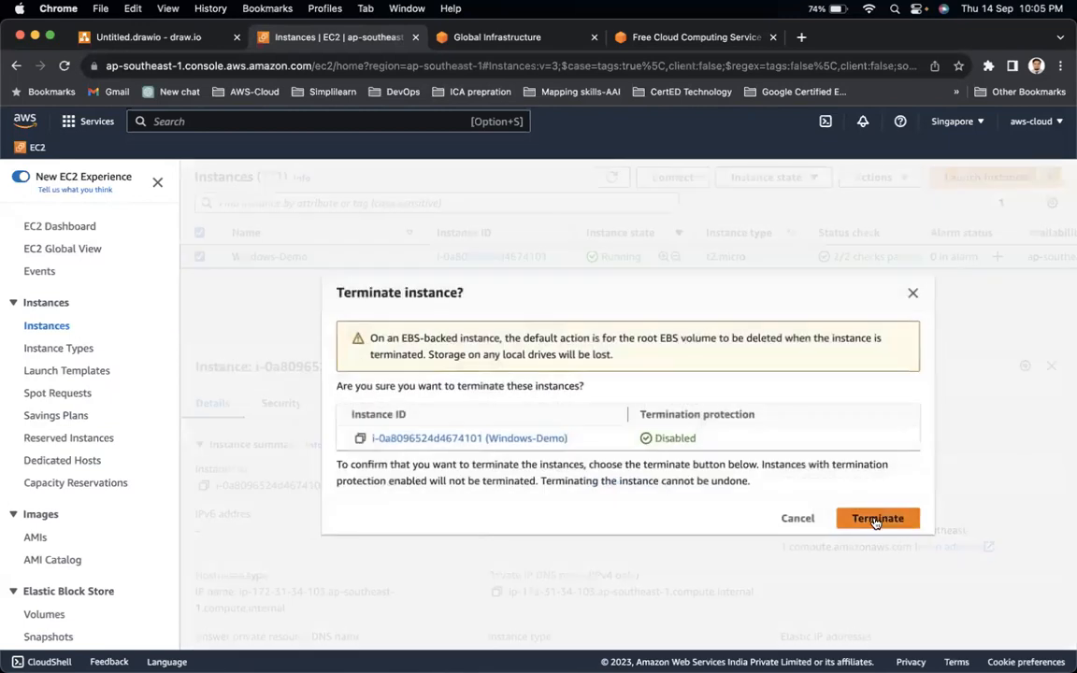
click(875, 520)
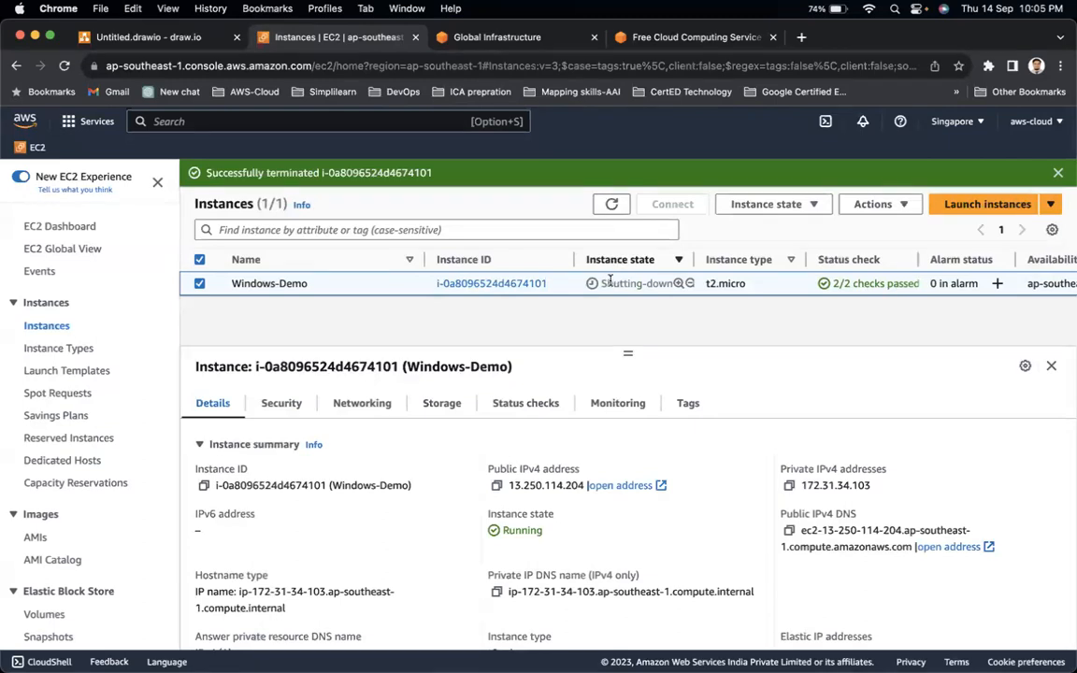
Highlight the instance state of Windows-Demo and refresh the instances list to check on the termination.
drag(603, 282, 614, 288)
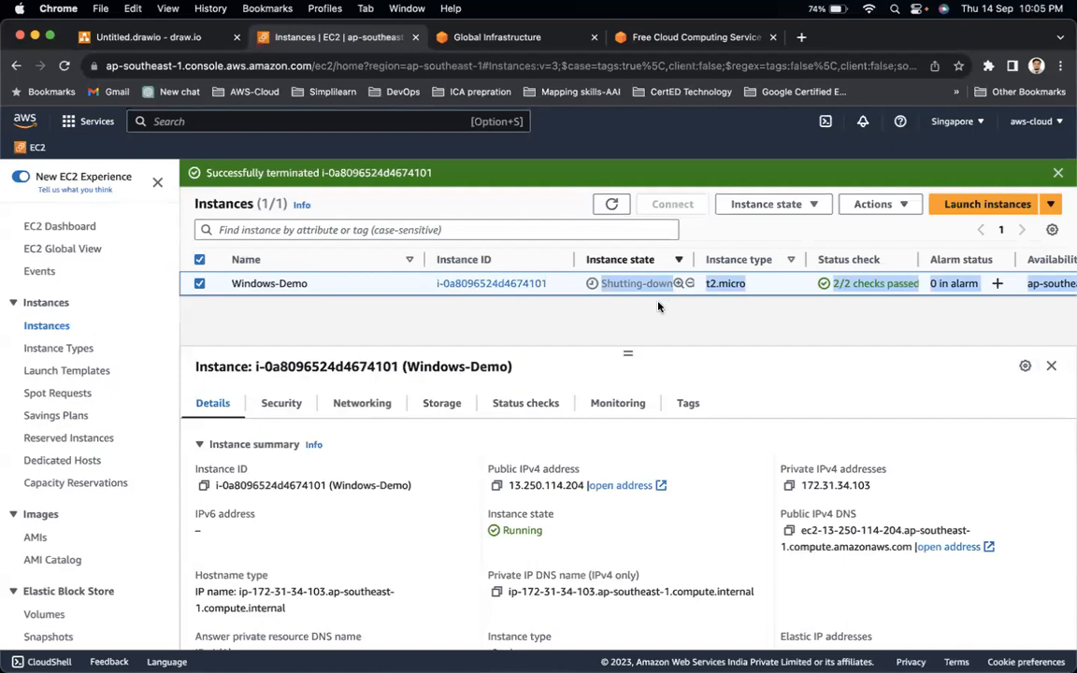
click(611, 205)
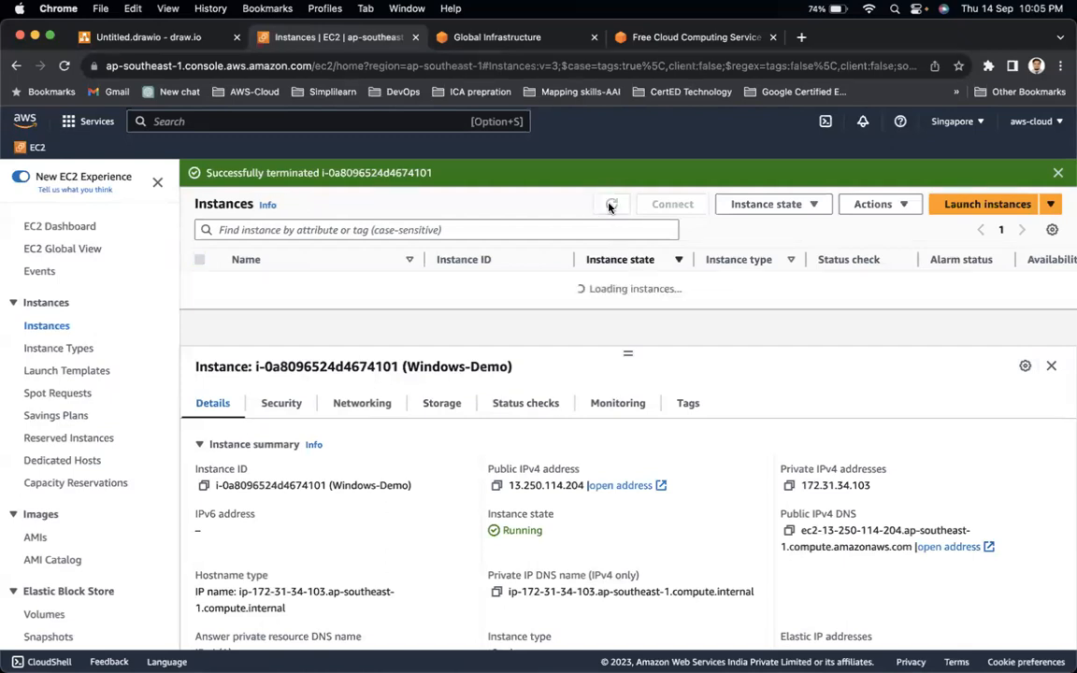
click(610, 210)
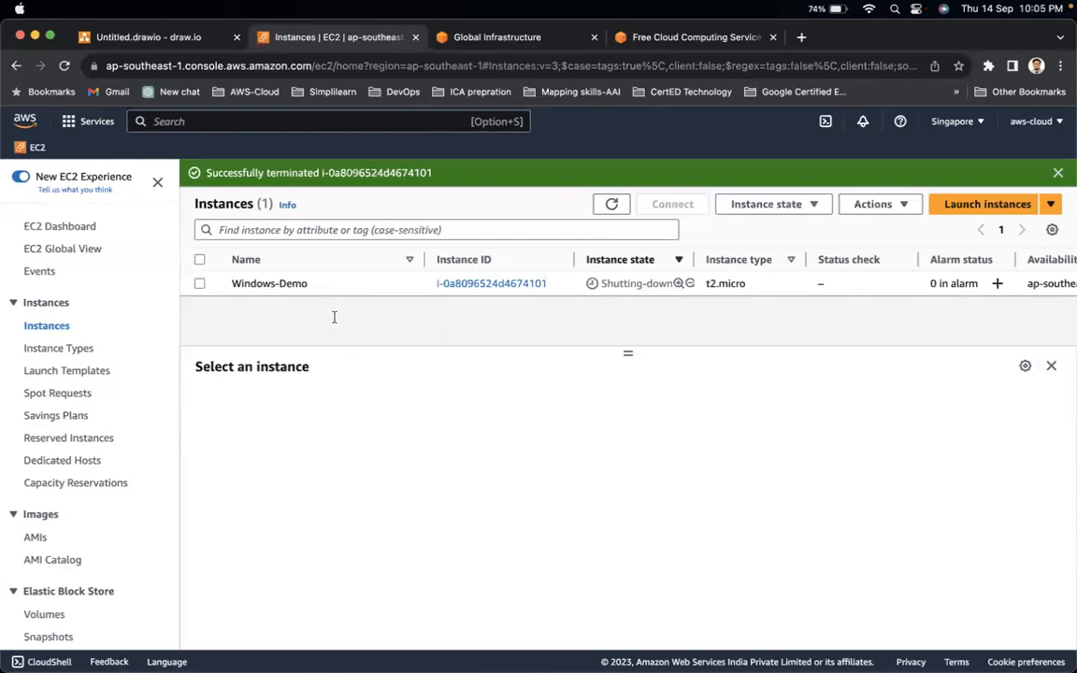
Annotate the screen below the Windows-Demo row with "1-cpu, 1 RAM" and highlight the note.
text(1-cu)
key(BackSpace)
text(pu, 1 RAM)
drag(343, 316, 459, 315)
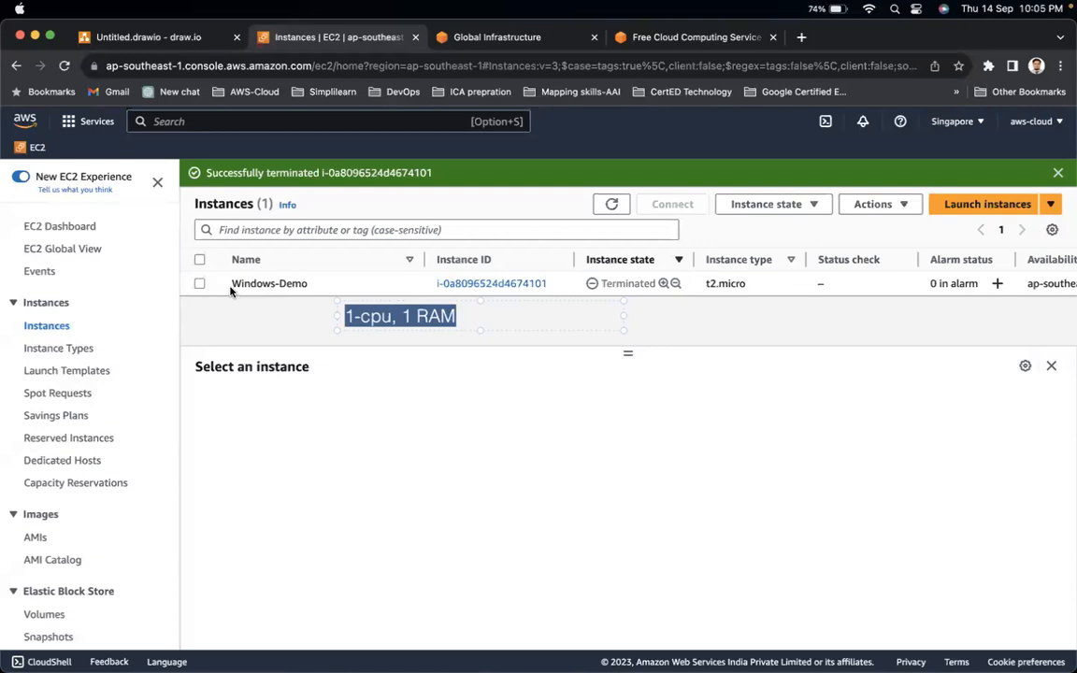
click(273, 291)
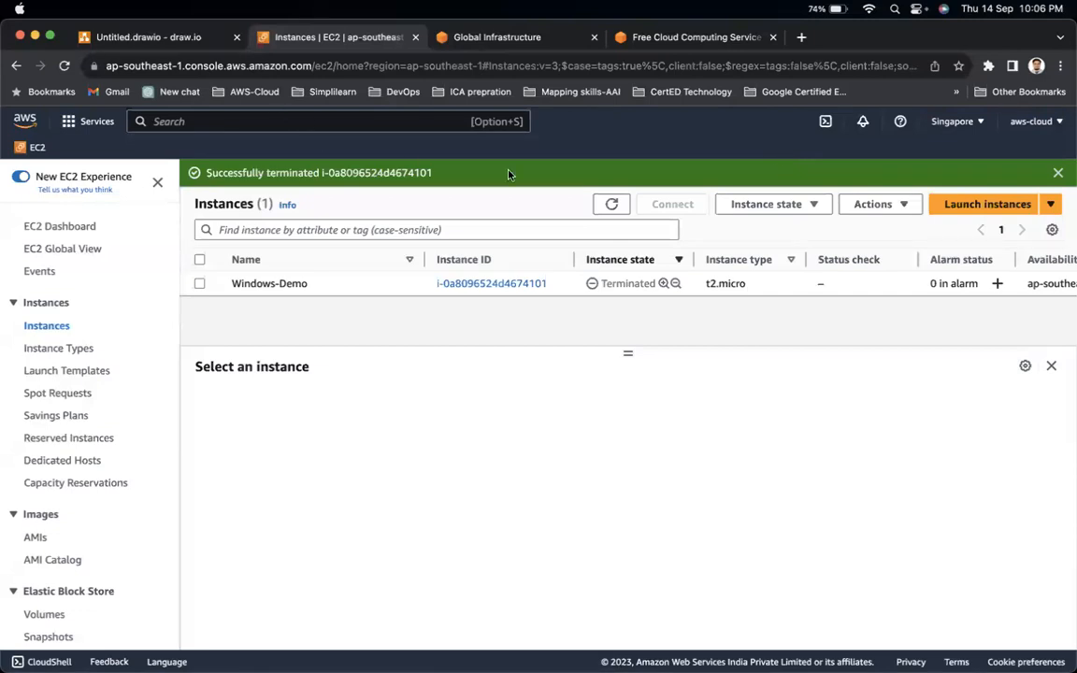
Dismiss the termination notification above the instances list.
mouse_move(1068, 175)
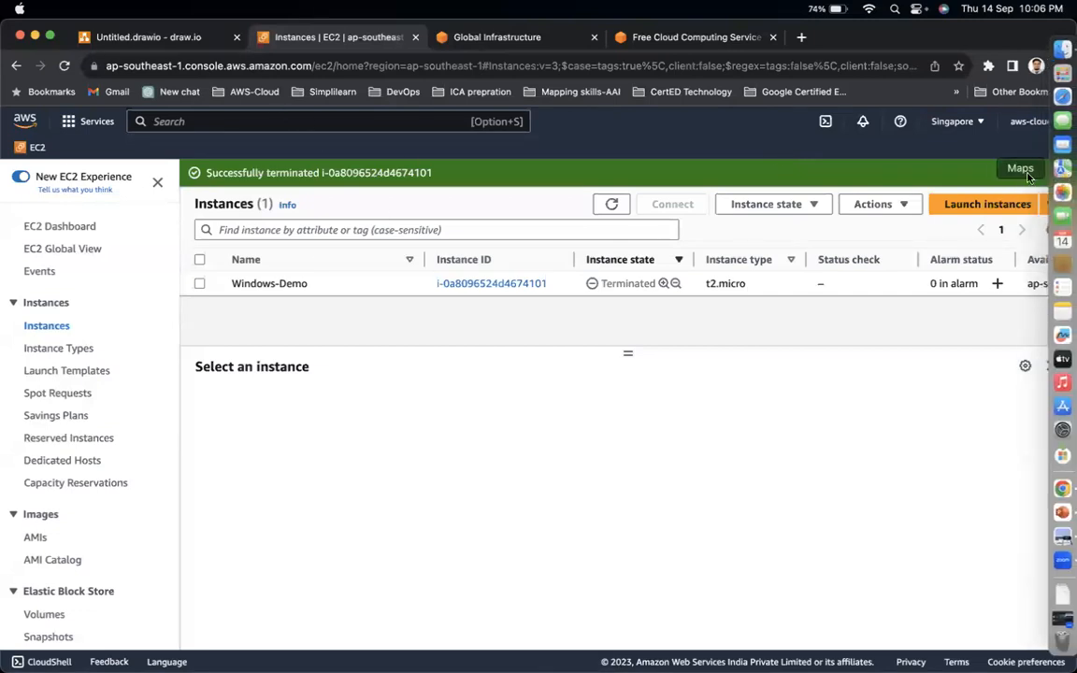
click(1057, 172)
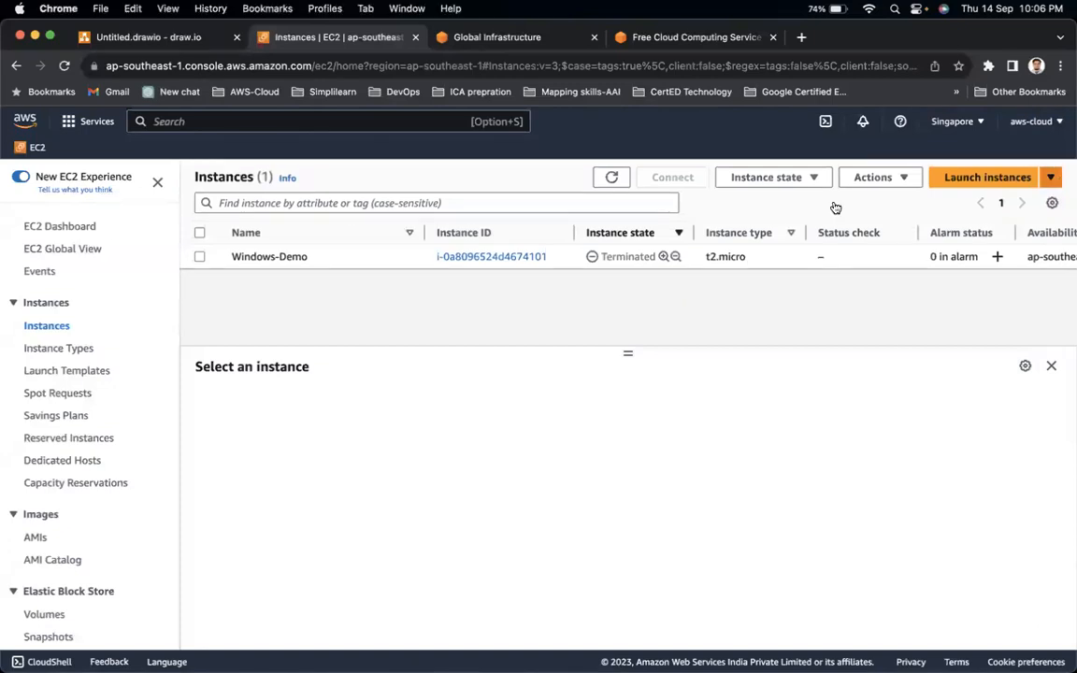
Select the Windows-Demo instance, review which instance state actions are available for it, and highlight its instance state.
click(199, 258)
click(743, 178)
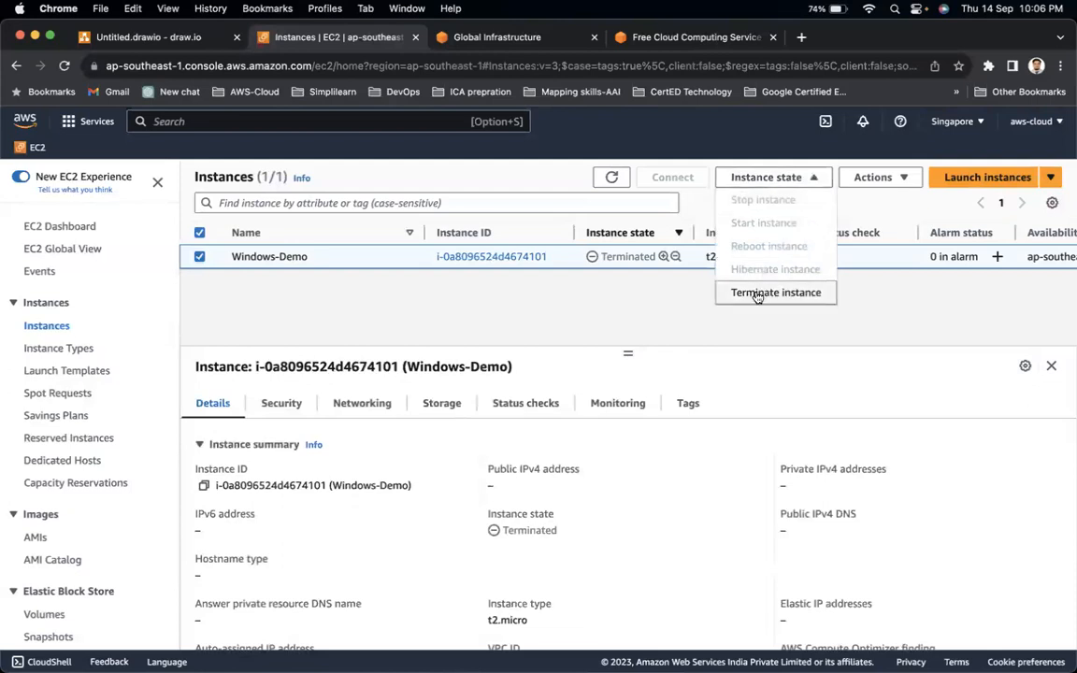
click(608, 303)
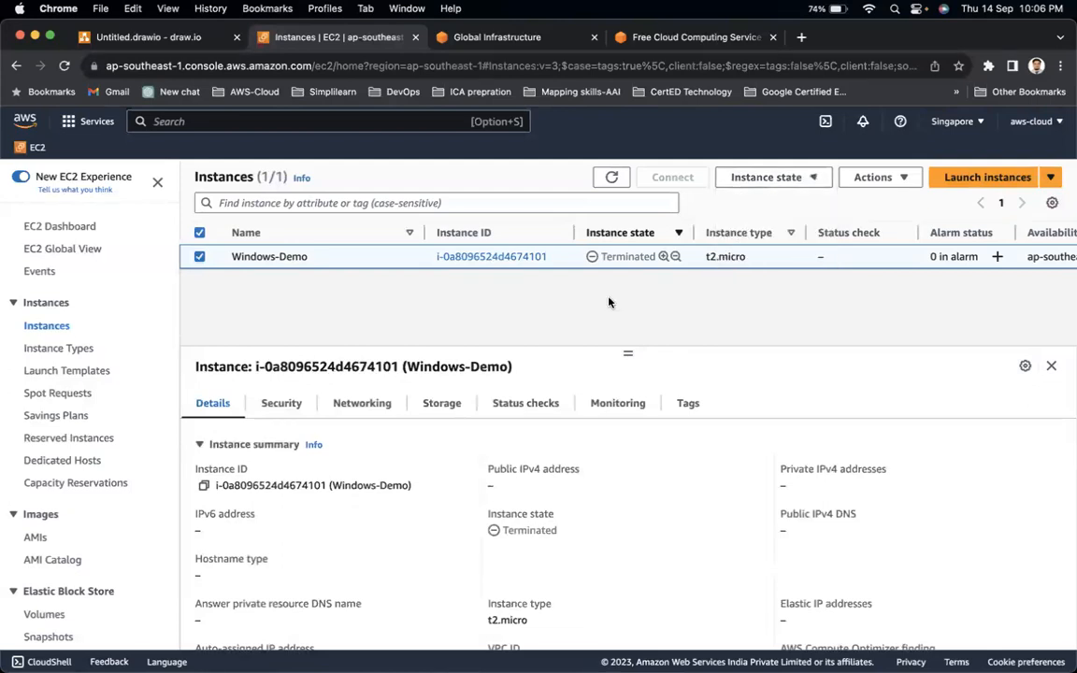
drag(600, 260, 659, 258)
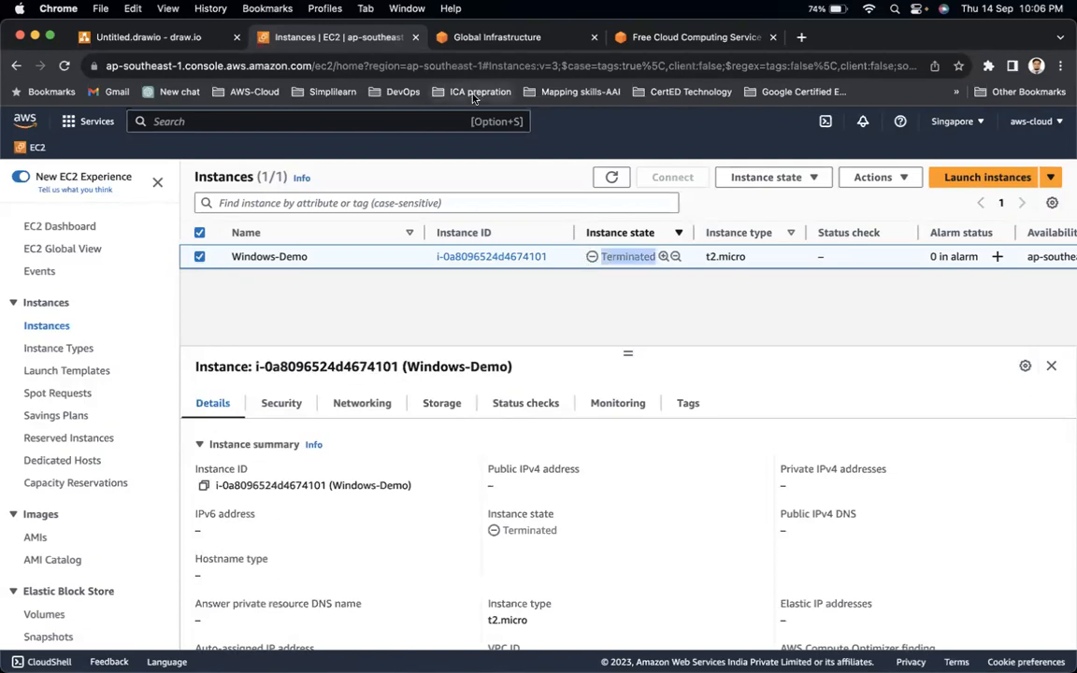
Refresh the instances list, reselect Windows-Demo, and check its available instance state actions again.
click(613, 177)
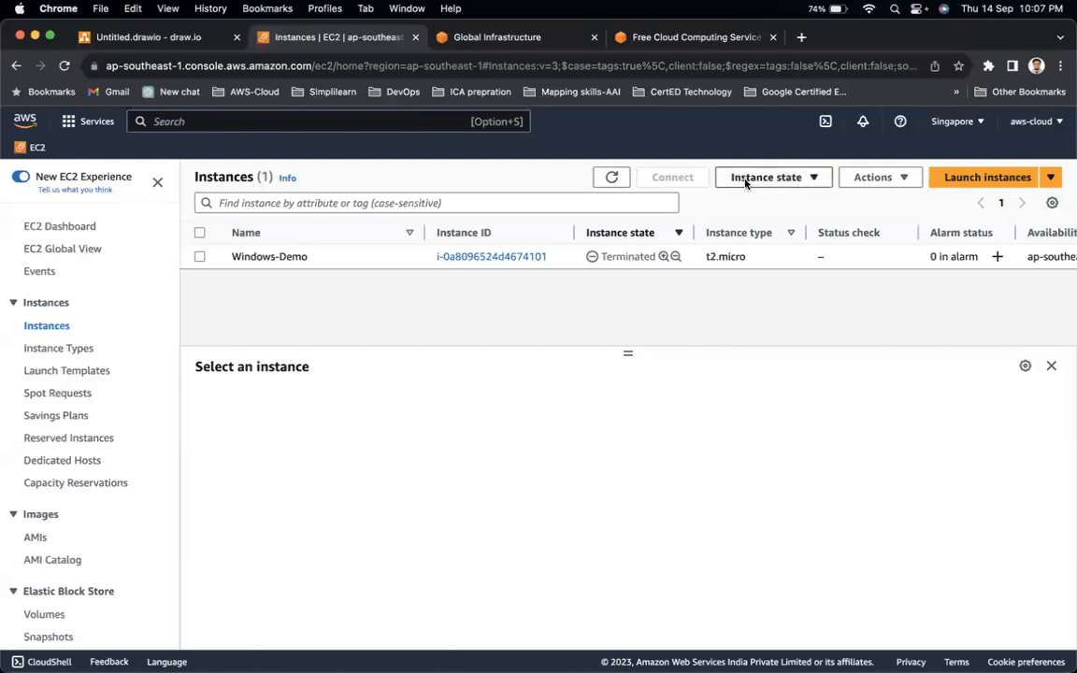
click(563, 258)
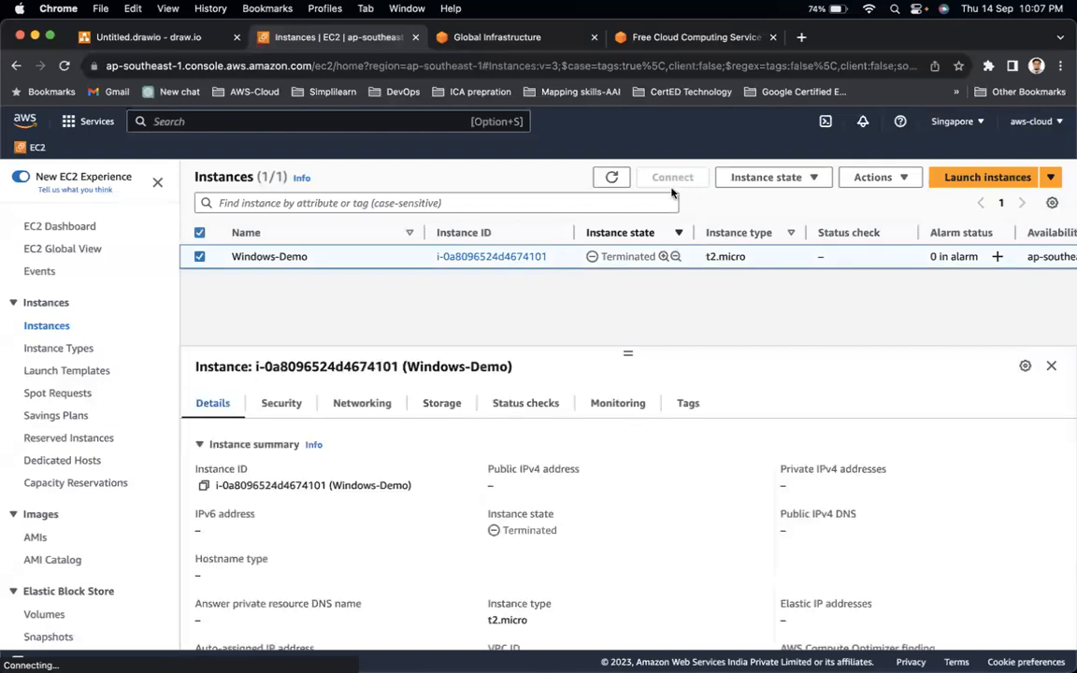
click(724, 180)
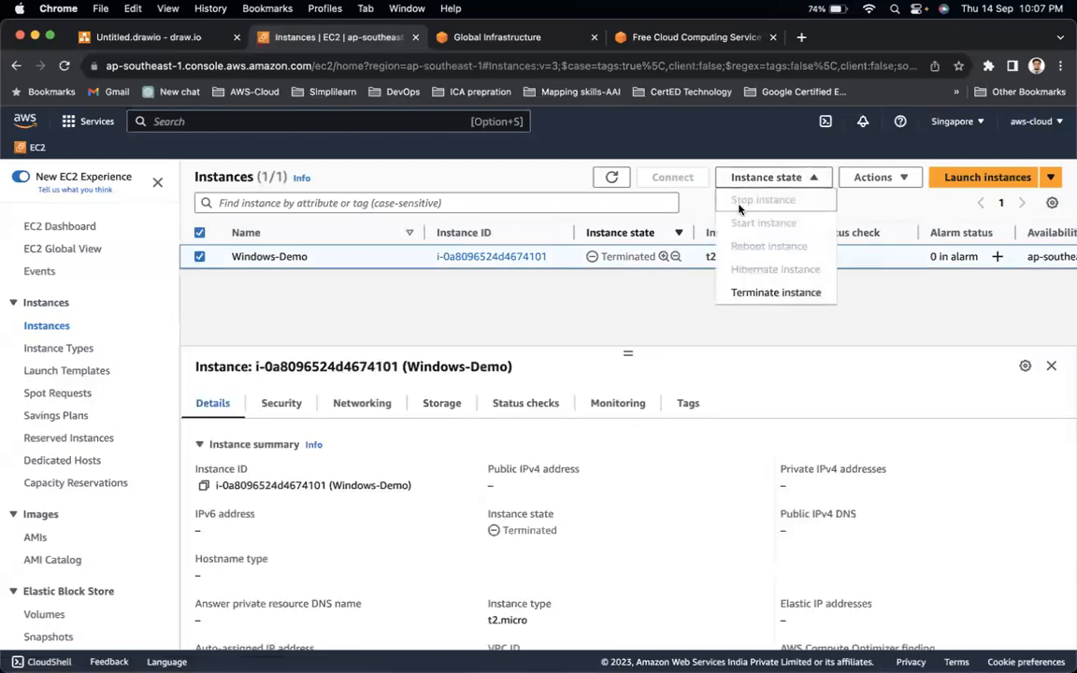
click(644, 295)
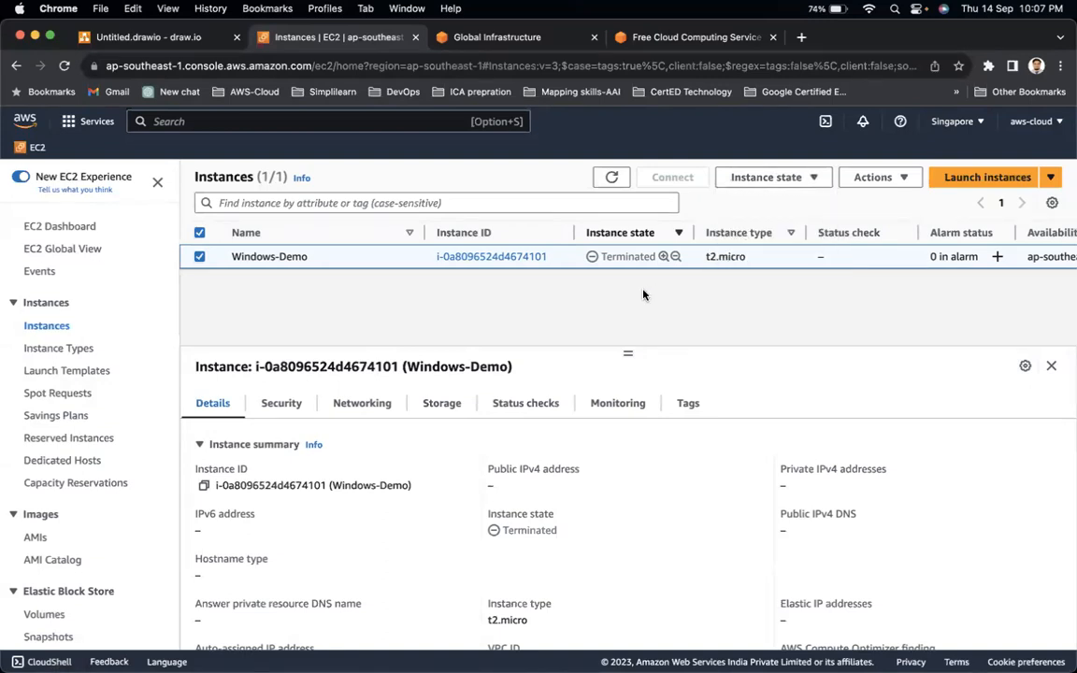